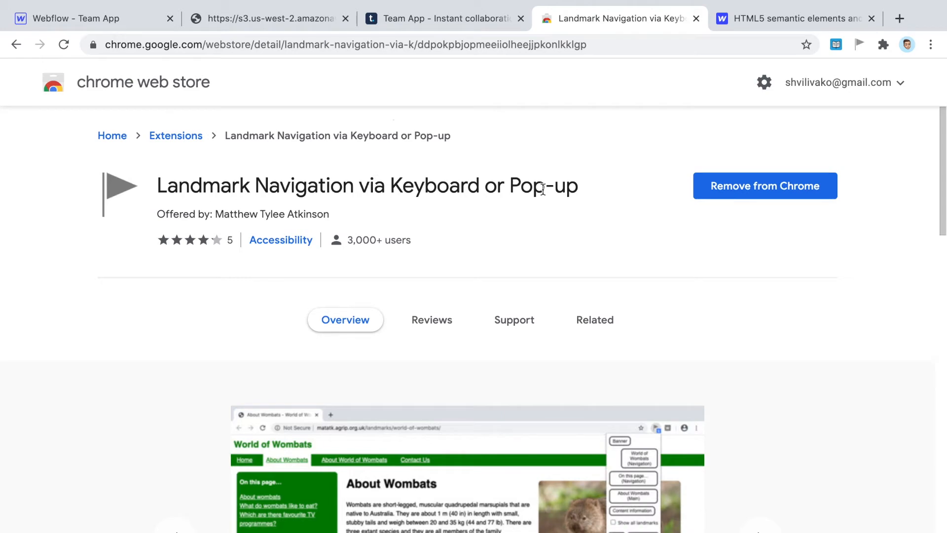
- Switch to the published Team App site at team-app.webflow.io
left_click(484, 27)
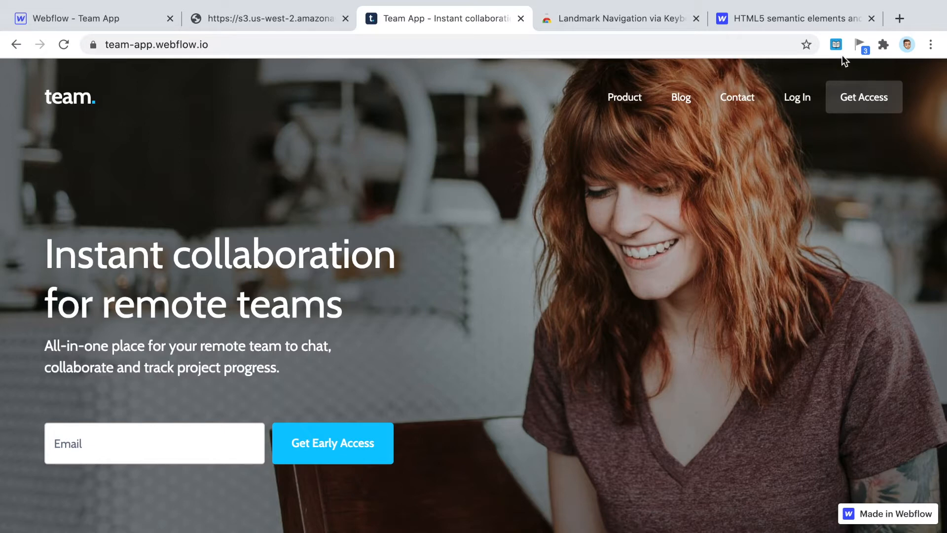
- Enable 'Show all landmarks' in Landmark Navigation to outline Banner and Navigation, then return to Webflow
left_click(859, 43)
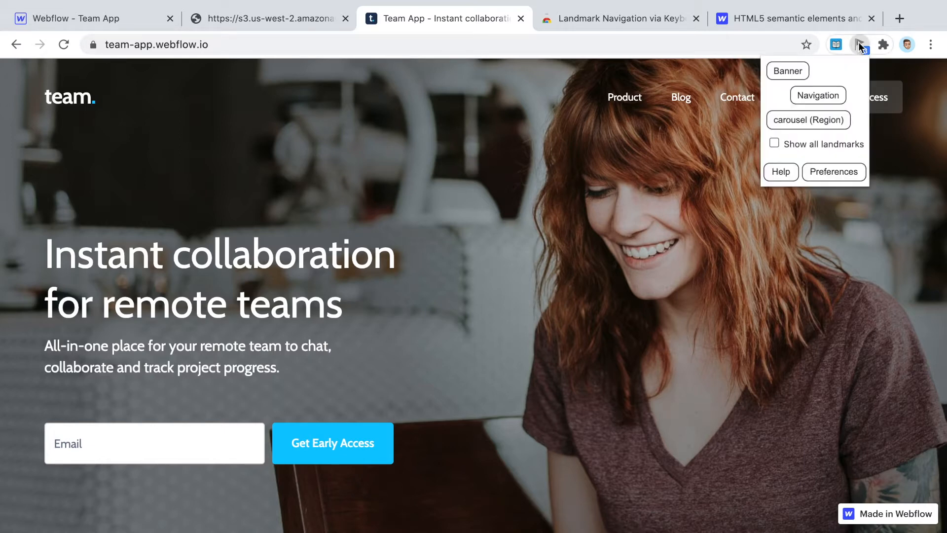
key("Tab")
key("Tab")
key("Tab")
key("Tab")
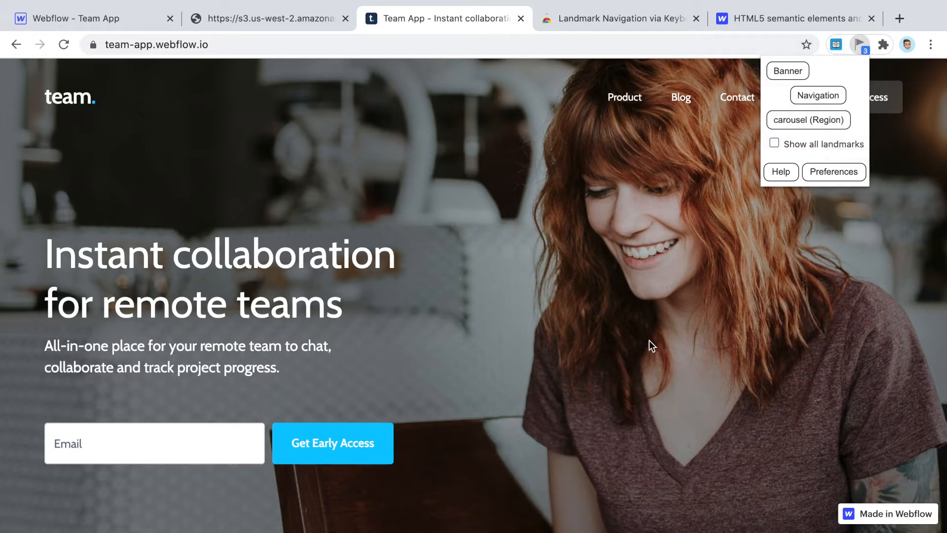
left_click(803, 145)
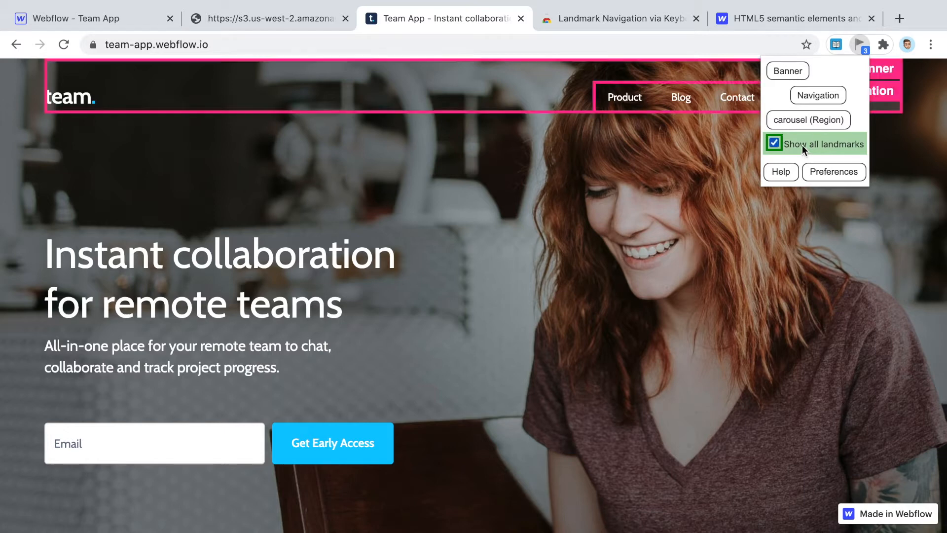
left_click(558, 208)
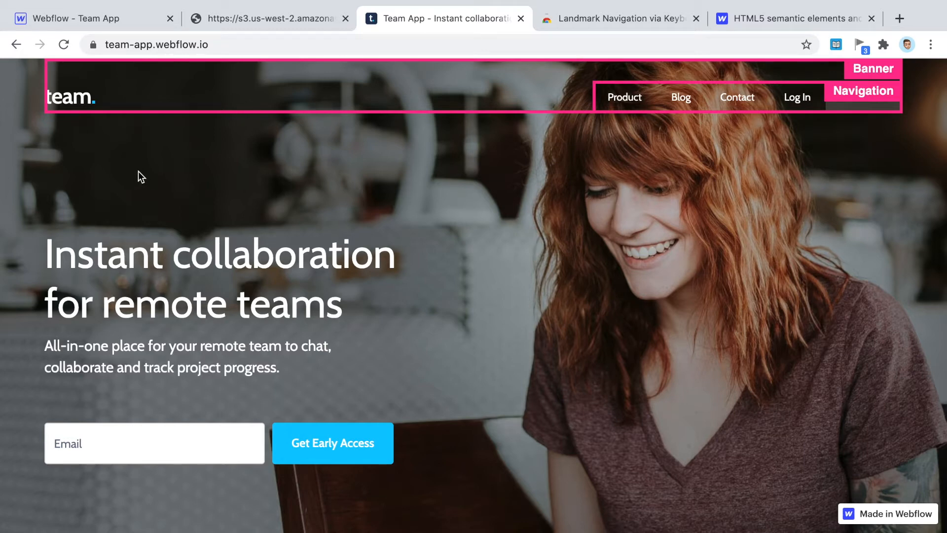
left_click(101, 19)
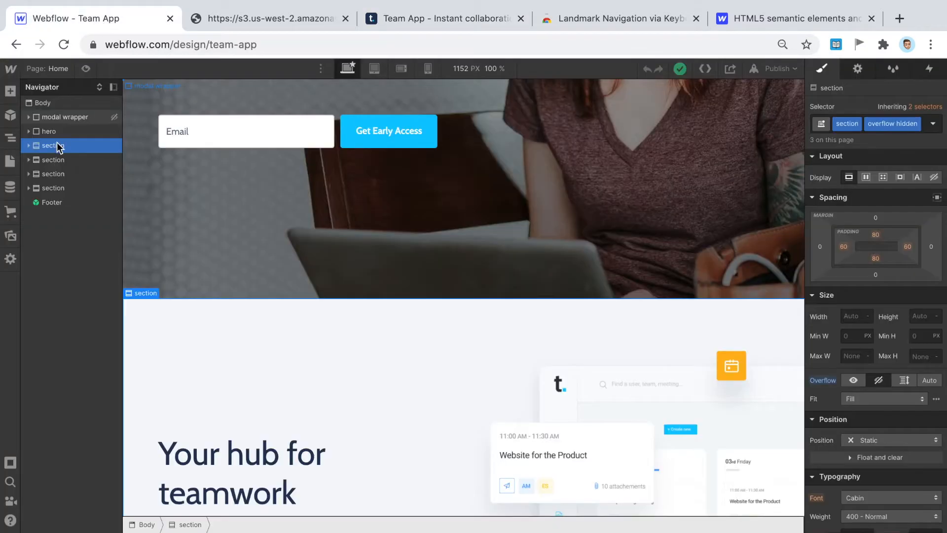
- Go back to the live Team App tab showing Banner and Navigation outlines
left_click(406, 24)
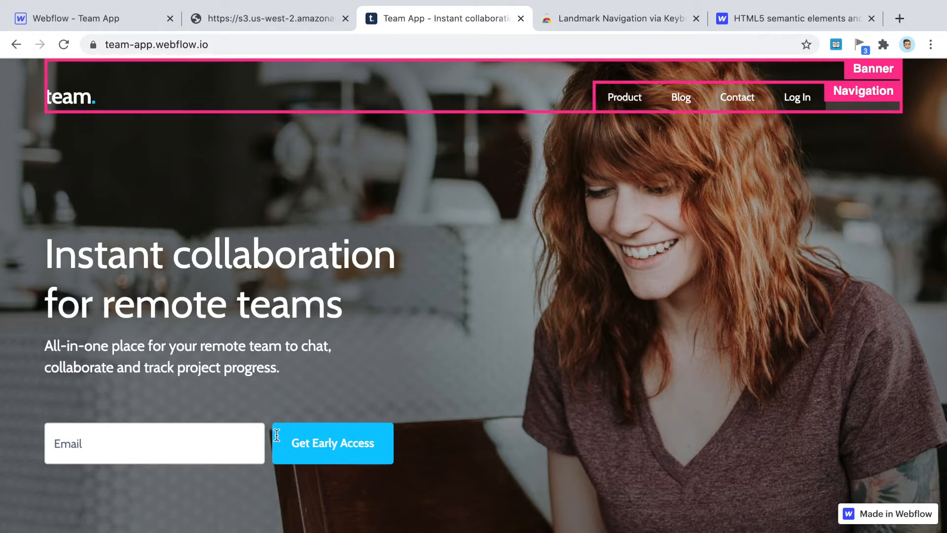
- Scroll through the live Team App page's sections, then return to the Webflow Designer
scroll(531, 320, "down", 12)
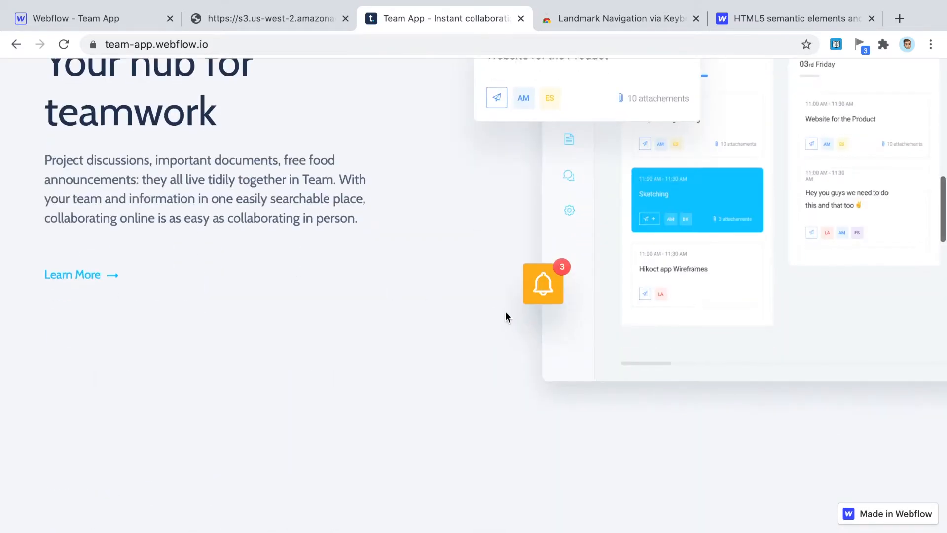
scroll(505, 312, "down", 12)
scroll(505, 312, "up", 4)
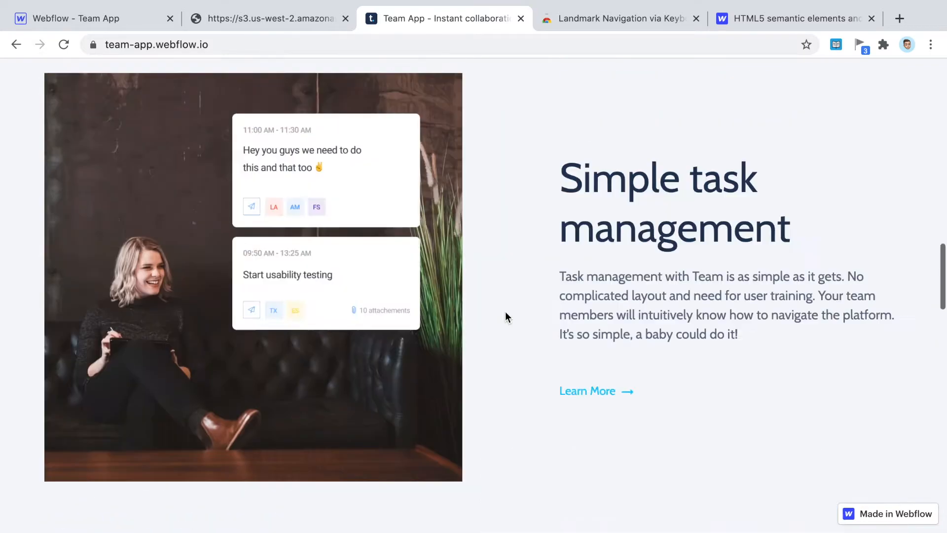
scroll(505, 312, "up", 20)
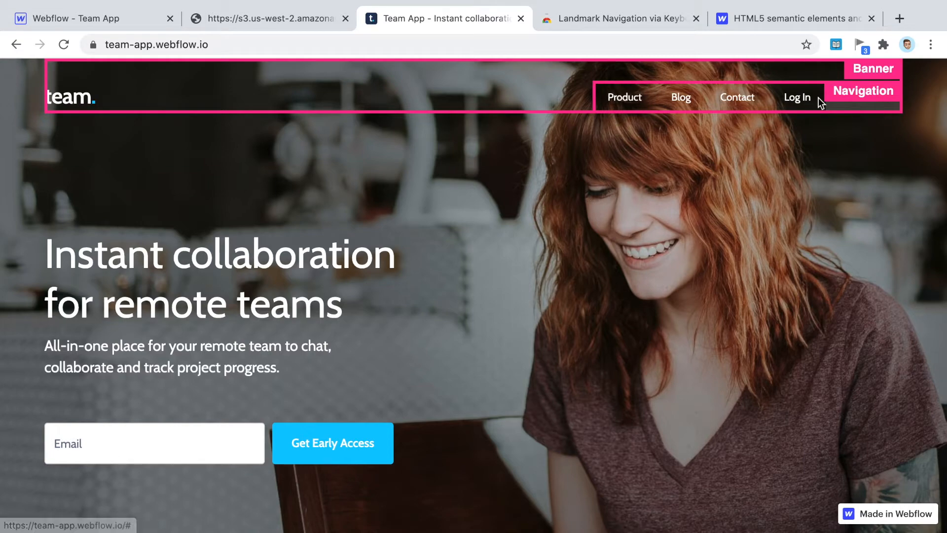
left_click(43, 18)
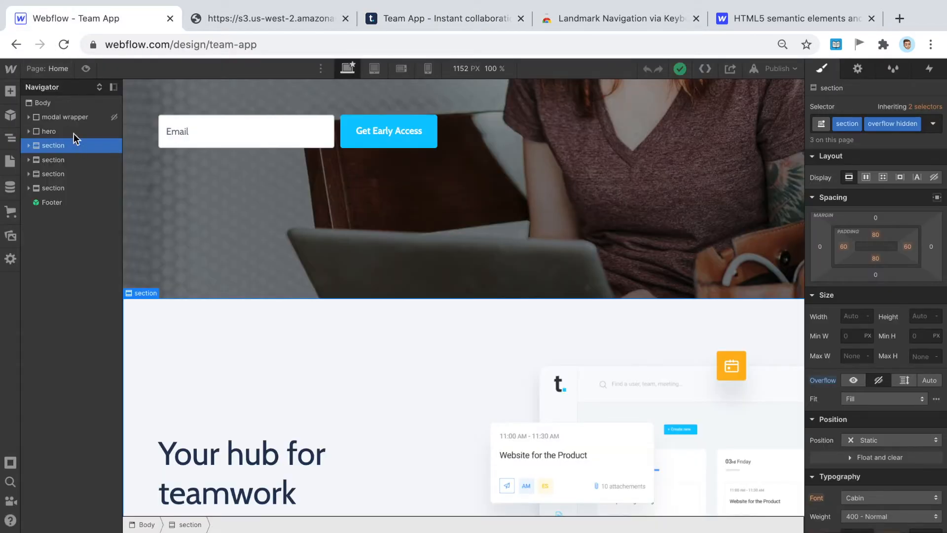
- Confirm the Nav Menu element's tag is Nav, then open Webflow's HTML5 semantic elements guide
scroll(161, 158, "up", 5)
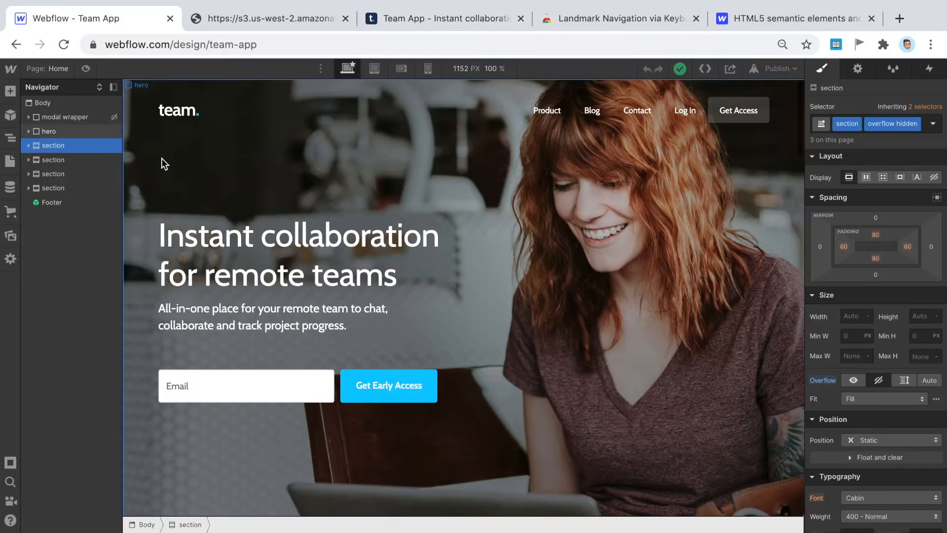
left_click(290, 113)
left_click(576, 106)
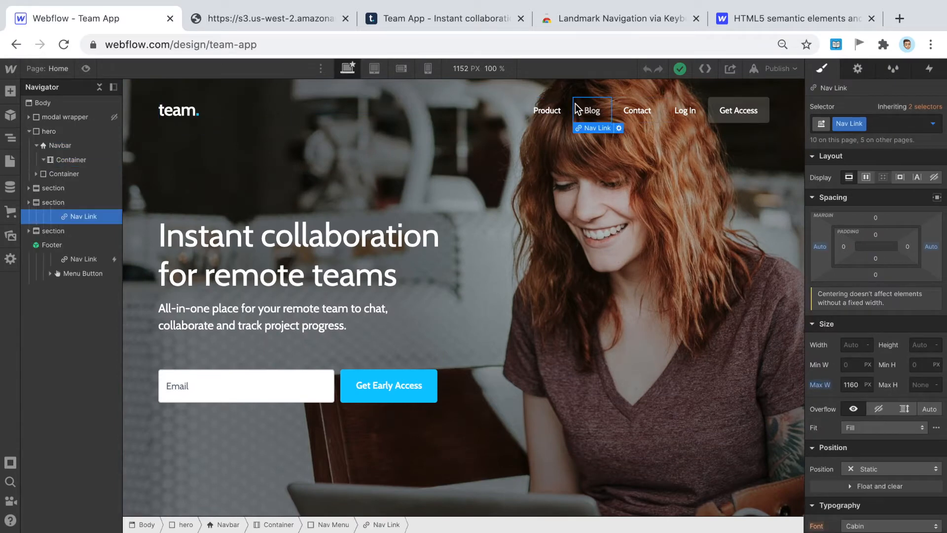
left_click(67, 188)
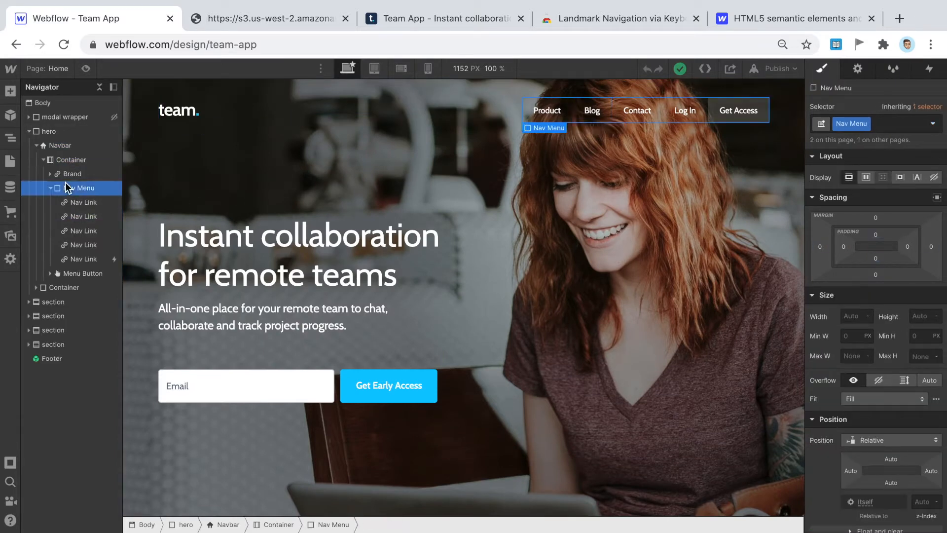
left_click(859, 71)
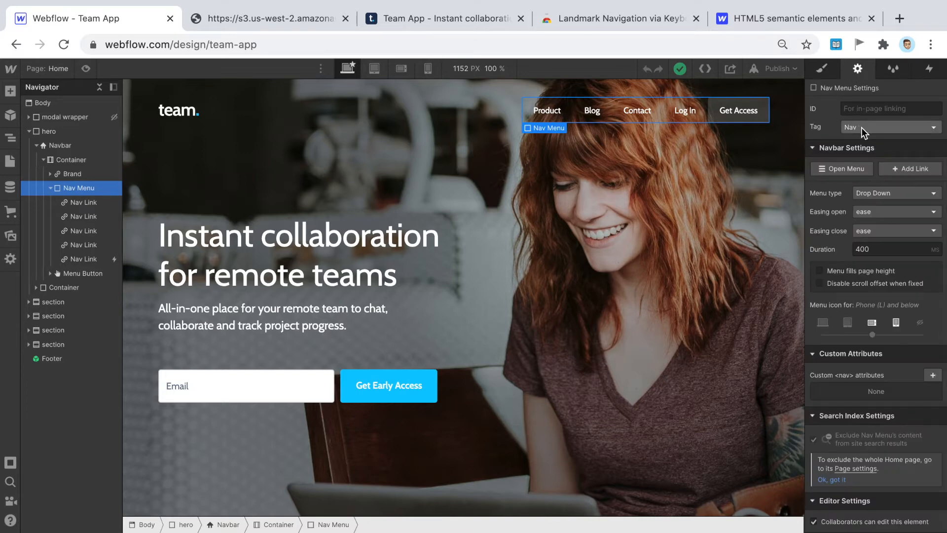
left_click(794, 18)
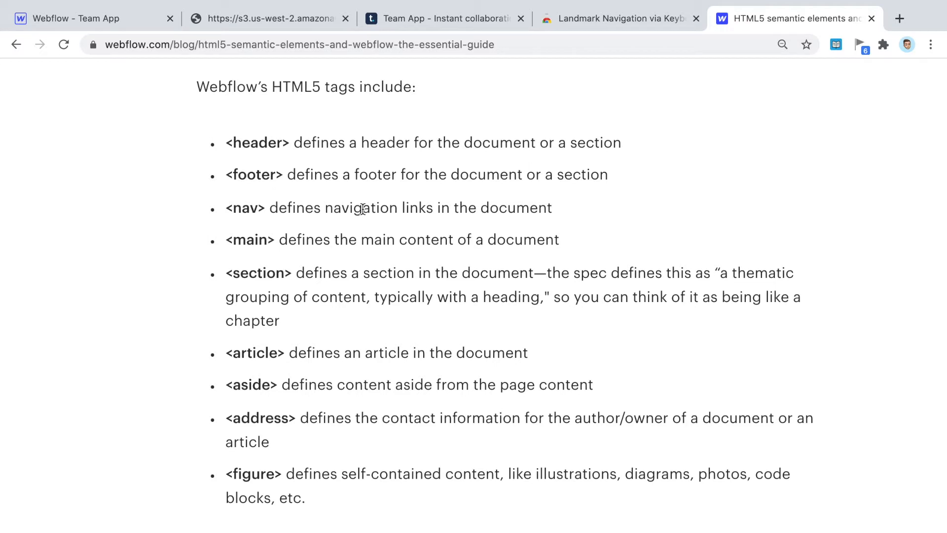
- Read the guide's list of HTML5 tags, then return to the live Team App page
scroll(189, 185, "down", 1)
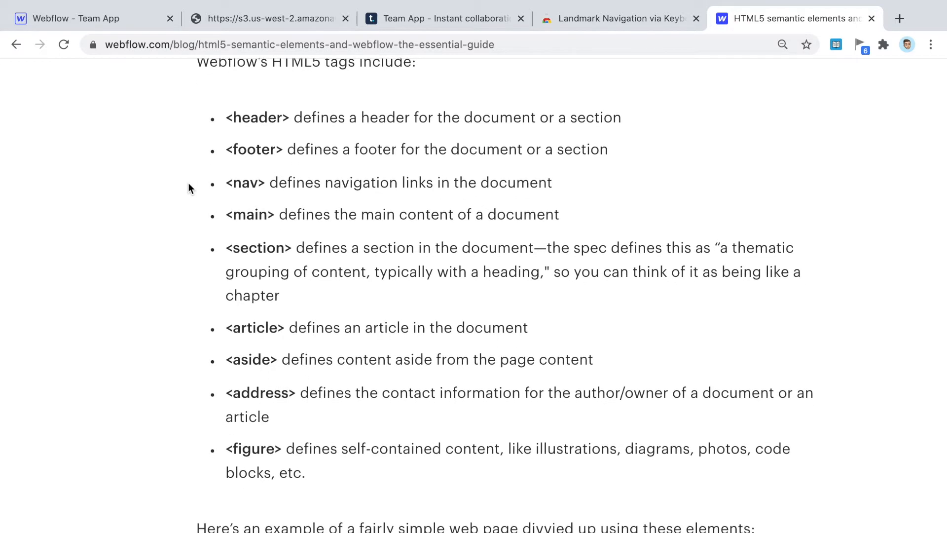
scroll(188, 182, "up", 1)
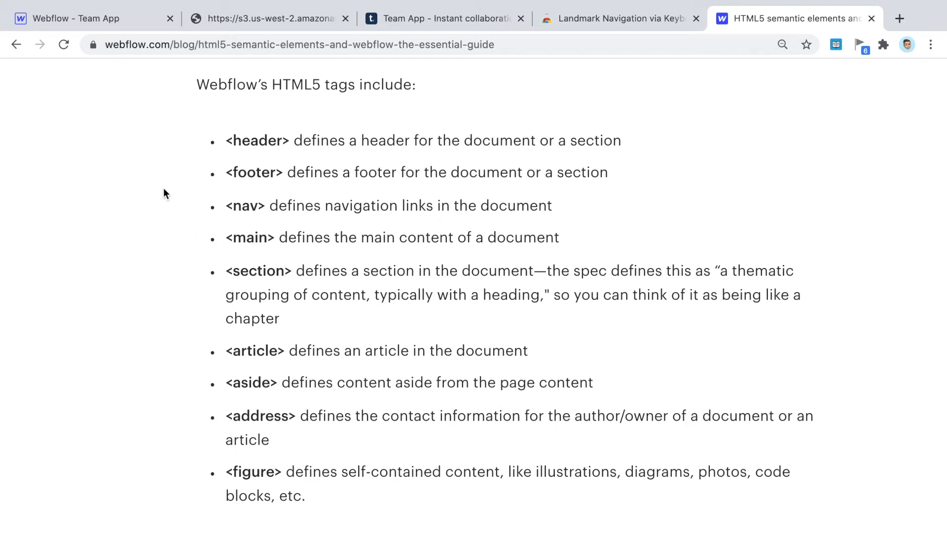
scroll(327, 115, "down", 1)
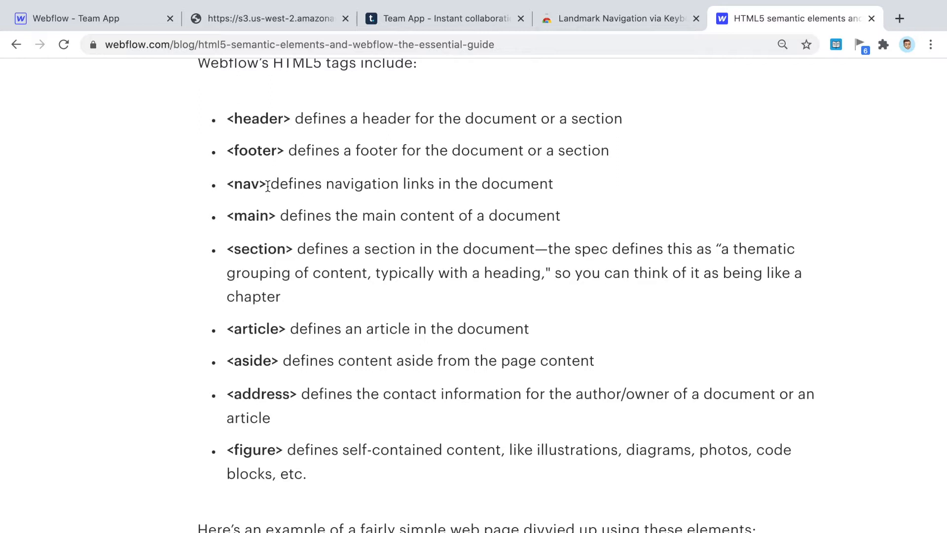
left_click(441, 19)
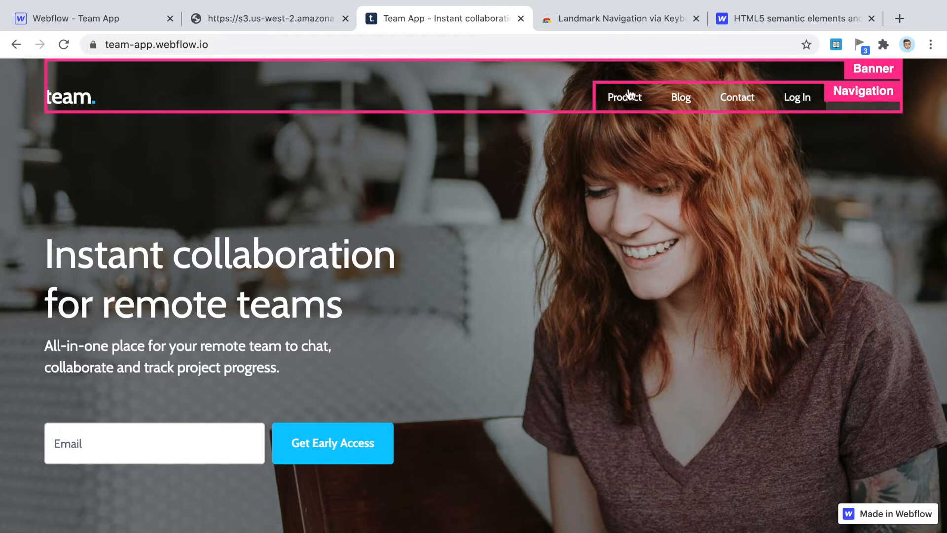
- Scroll down to the 'What people say about Team' carousel outlined as a Region, then return to Webflow
scroll(723, 180, "down", 5)
scroll(723, 180, "down", 3)
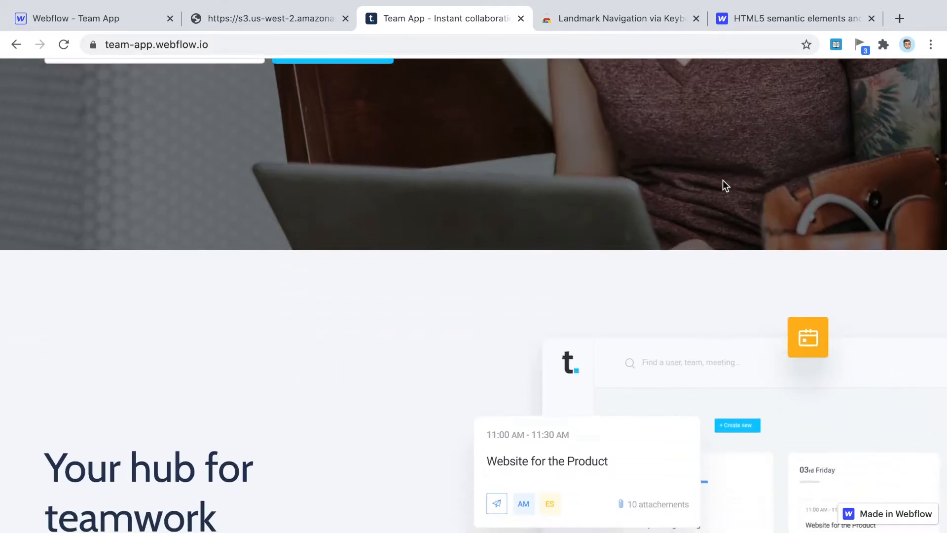
scroll(424, 180, "up", 5)
scroll(436, 203, "down", 12)
scroll(437, 202, "down", 10)
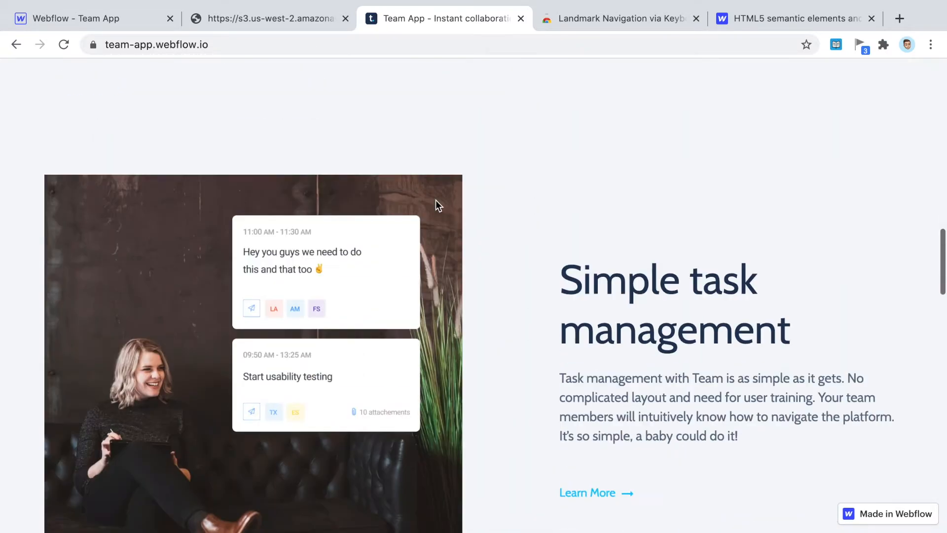
scroll(501, 270, "down", 3)
scroll(499, 265, "down", 15)
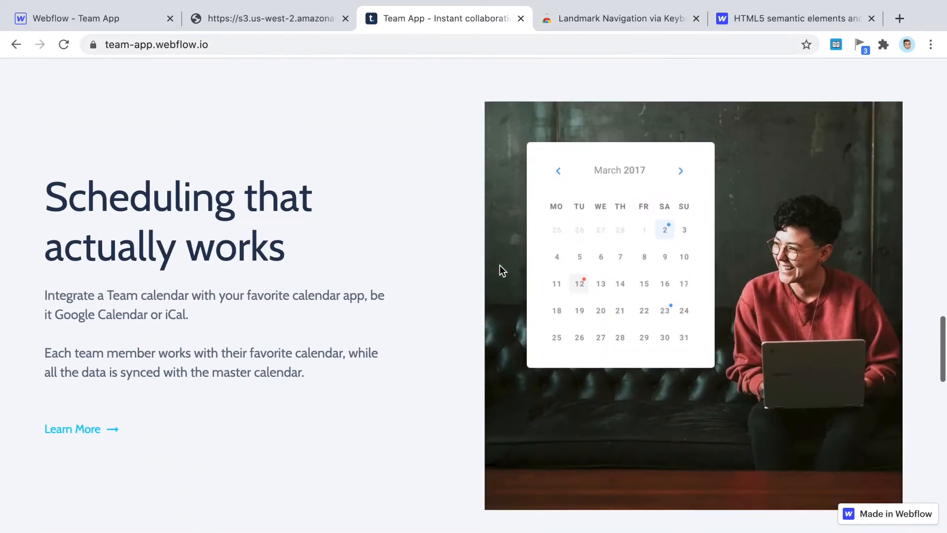
scroll(363, 282, "down", 1)
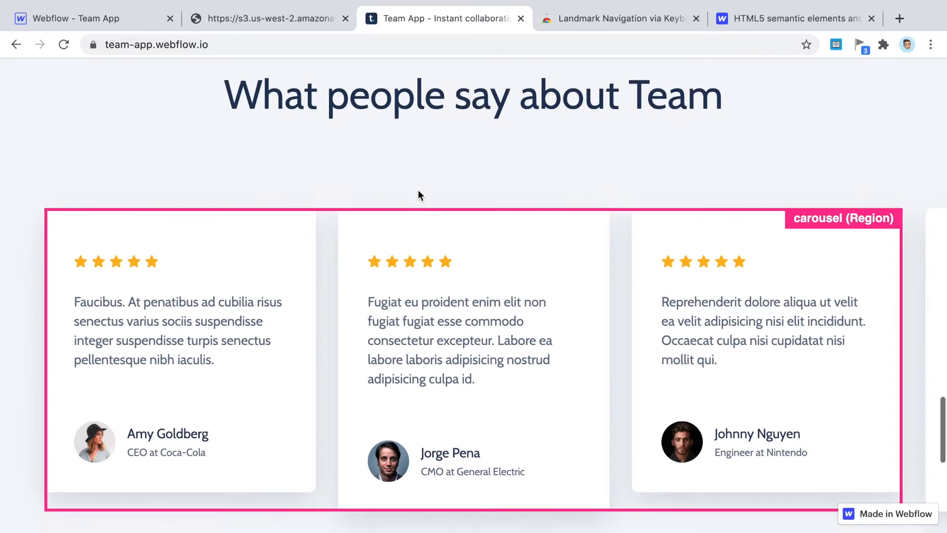
scroll(672, 95, "down", 2)
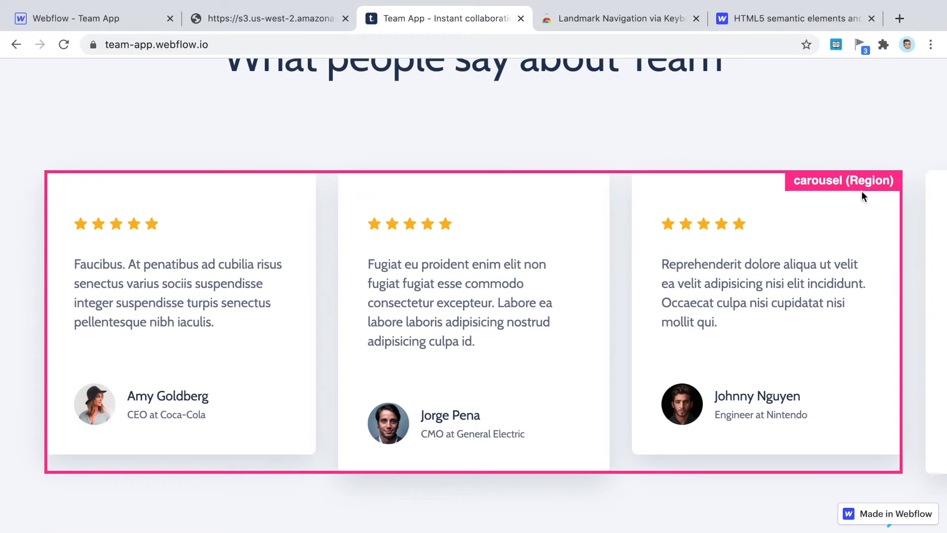
scroll(271, 267, "down", 2)
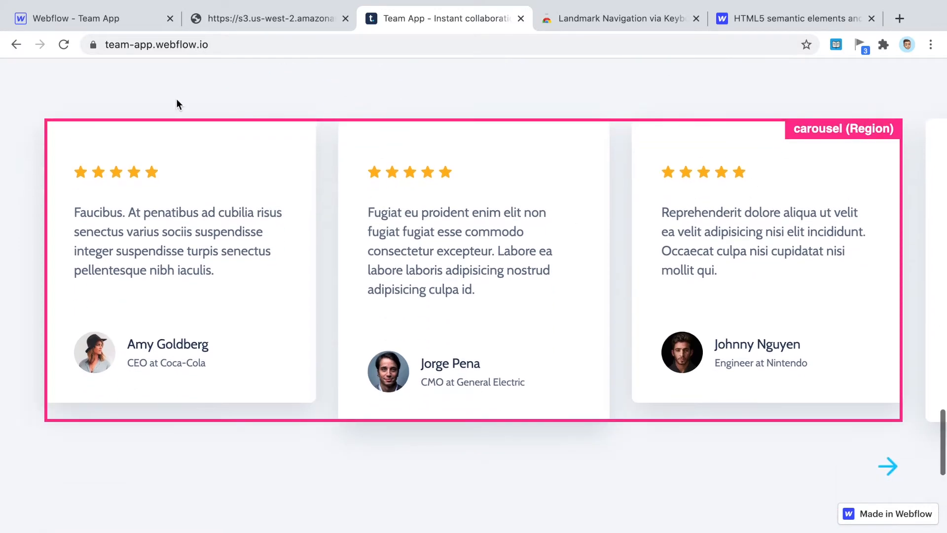
left_click(108, 18)
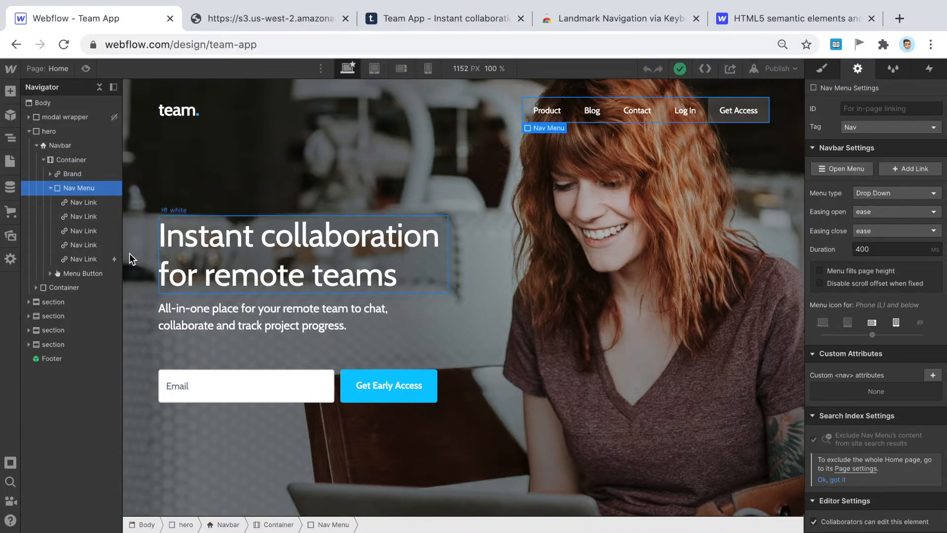
- Inspect the testimonial slider, heading and container in the Navigator, then switch to the published site
scroll(371, 306, "down", 15)
scroll(370, 302, "down", 7)
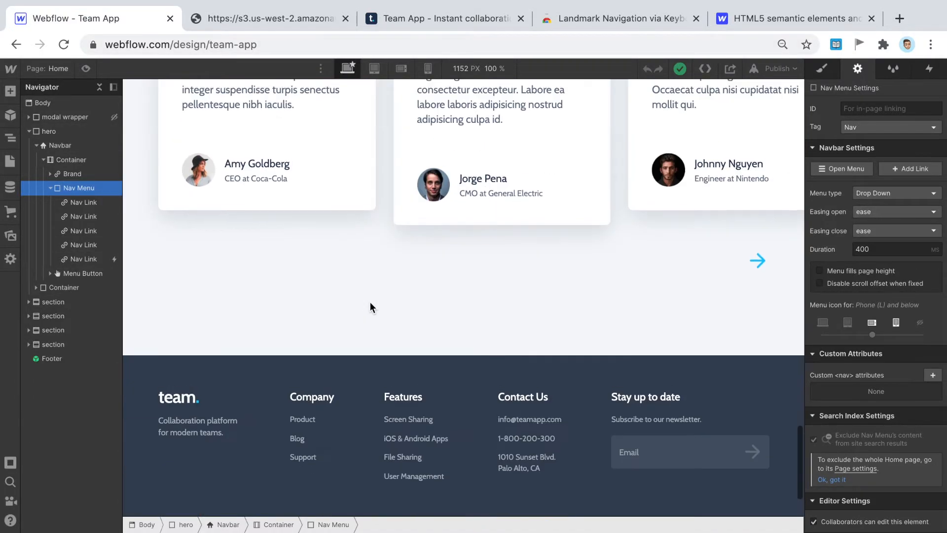
scroll(422, 289, "up", 2)
left_click(392, 282)
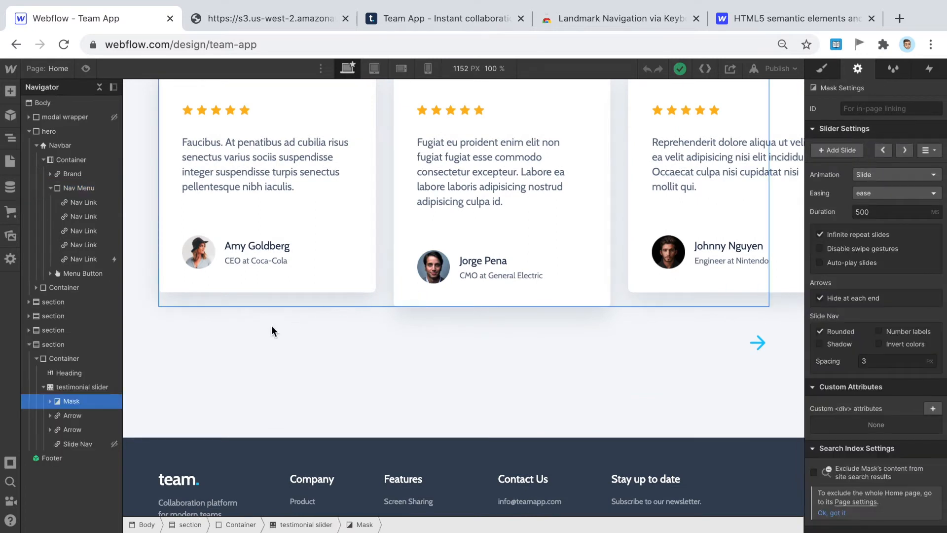
left_click(75, 388)
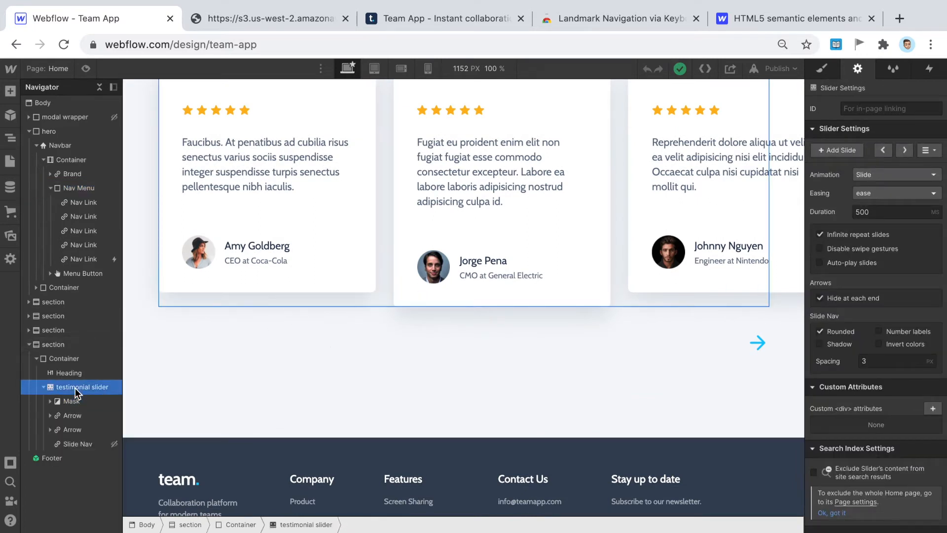
left_click(63, 370)
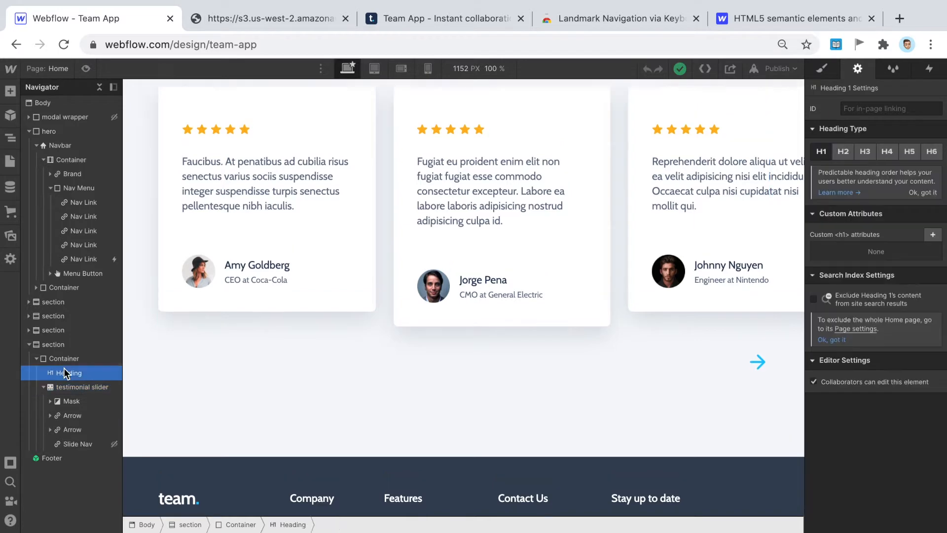
left_click(70, 359)
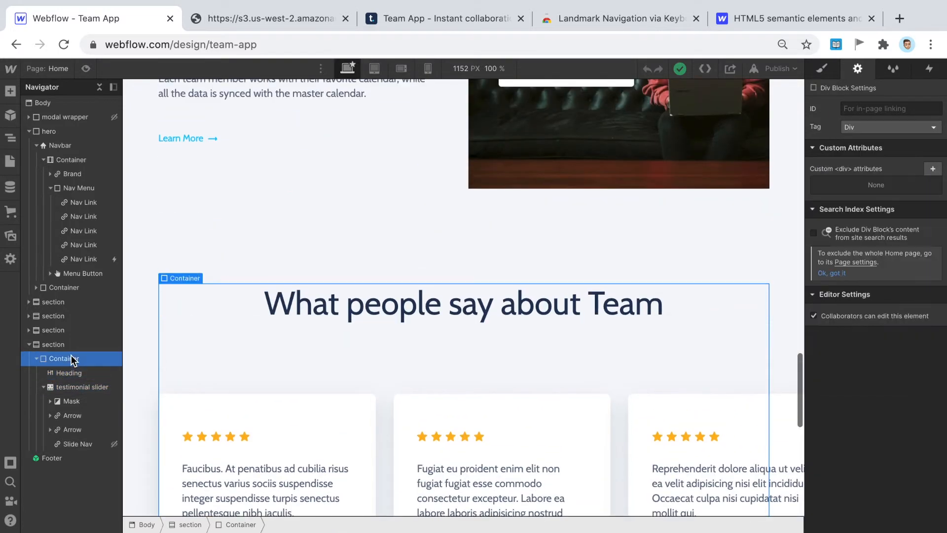
left_click(77, 388)
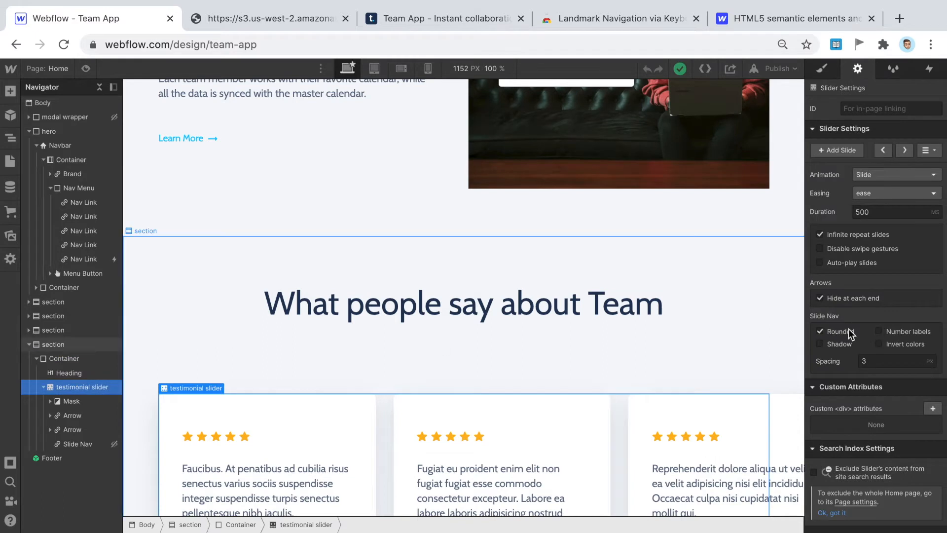
left_click(905, 332)
scroll(526, 307, "down", 1)
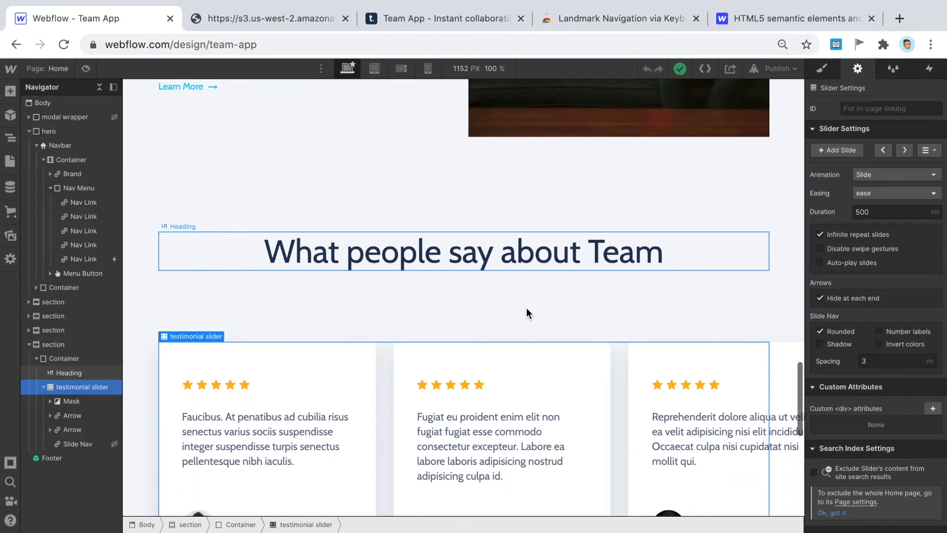
left_click(607, 15)
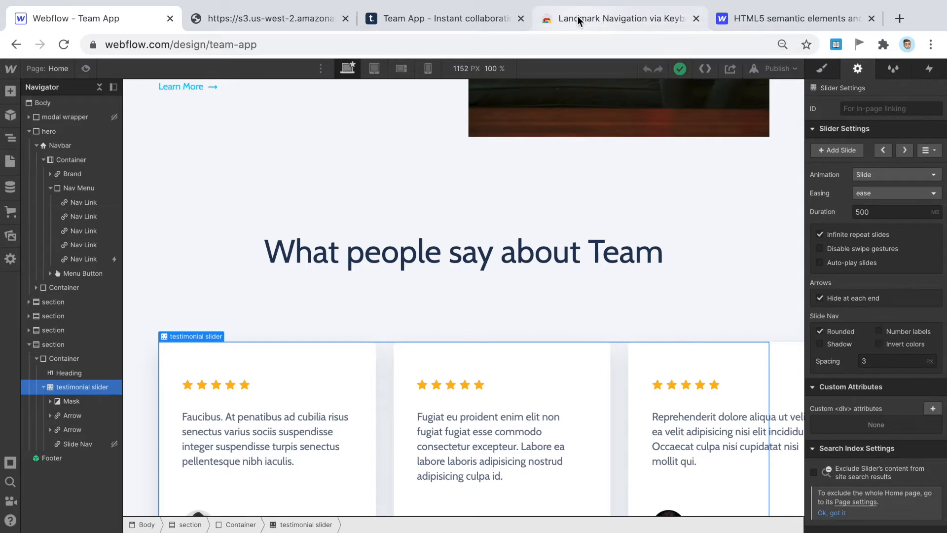
left_click(419, 16)
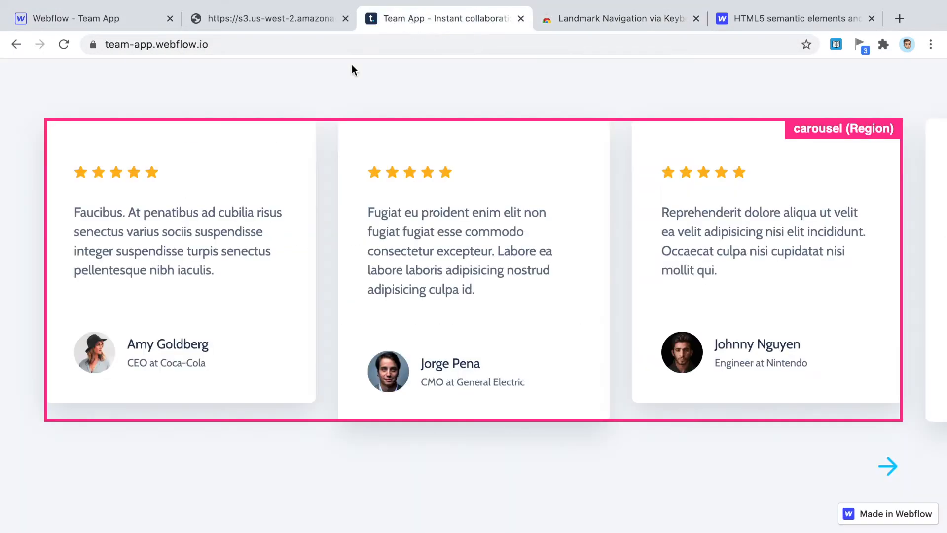
- Scroll the published site's landmarks down to the footer and back up, then view the semantic HTML diagram
scroll(337, 148, "down", 5)
scroll(336, 153, "up", 4)
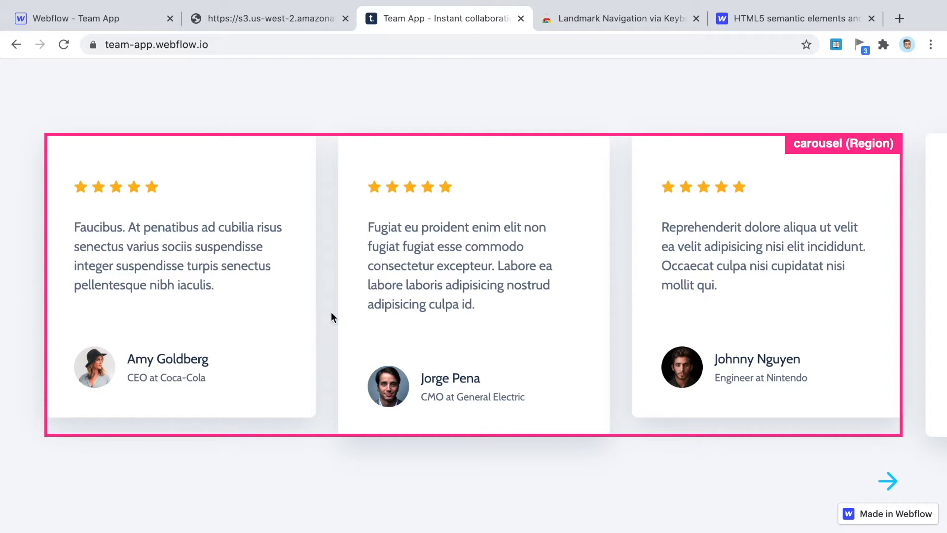
scroll(619, 290, "down", 6)
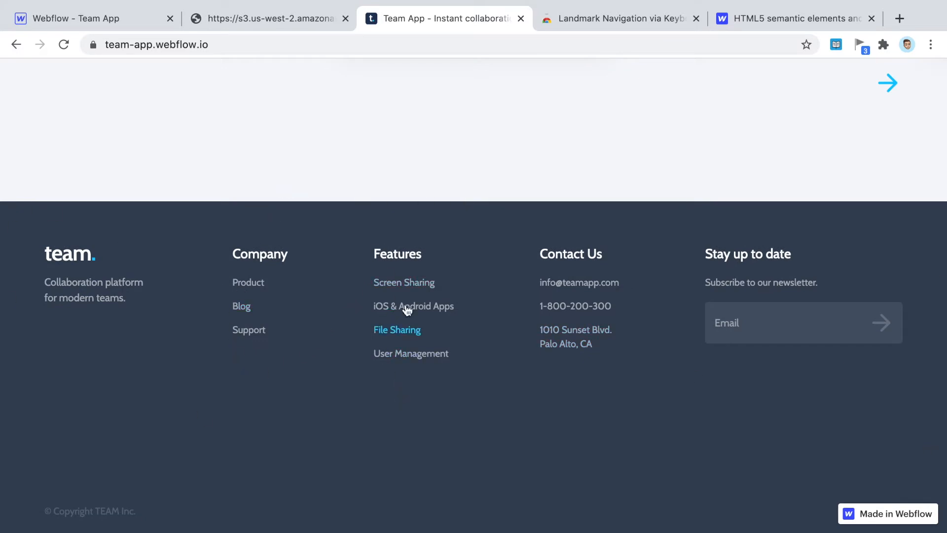
scroll(440, 413, "up", 4)
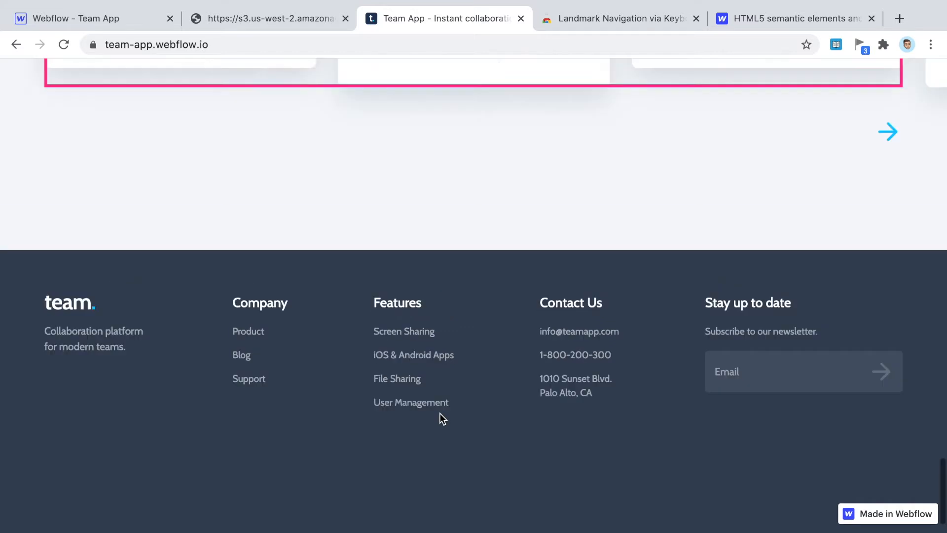
scroll(440, 412, "down", 4)
scroll(243, 237, "up", 20)
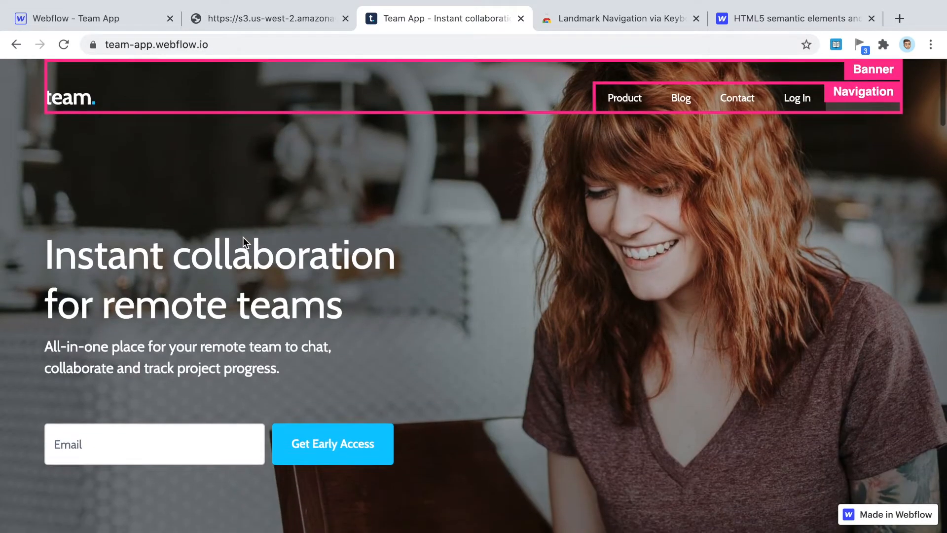
left_click(238, 16)
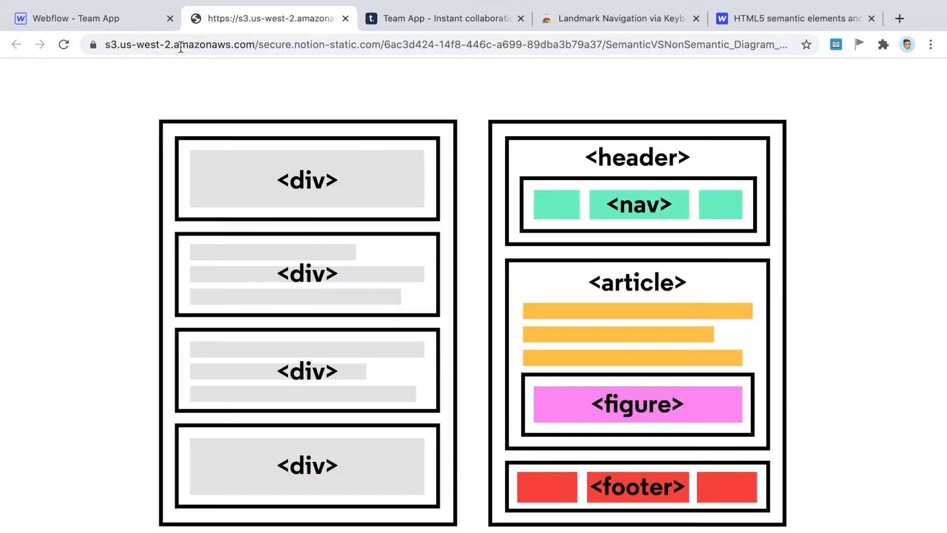
- Back in Webflow, collapse the hero and last section rows in the Navigator
left_click(98, 24)
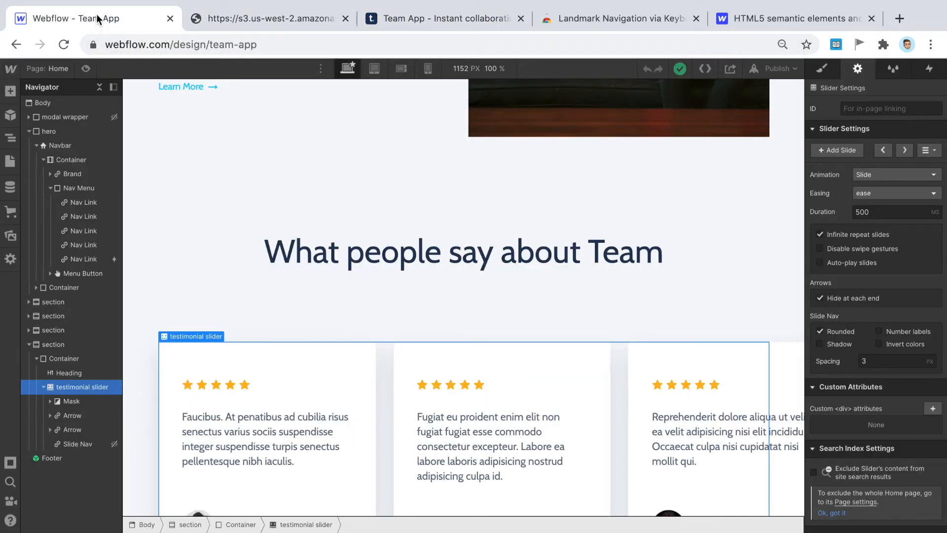
left_click(28, 131)
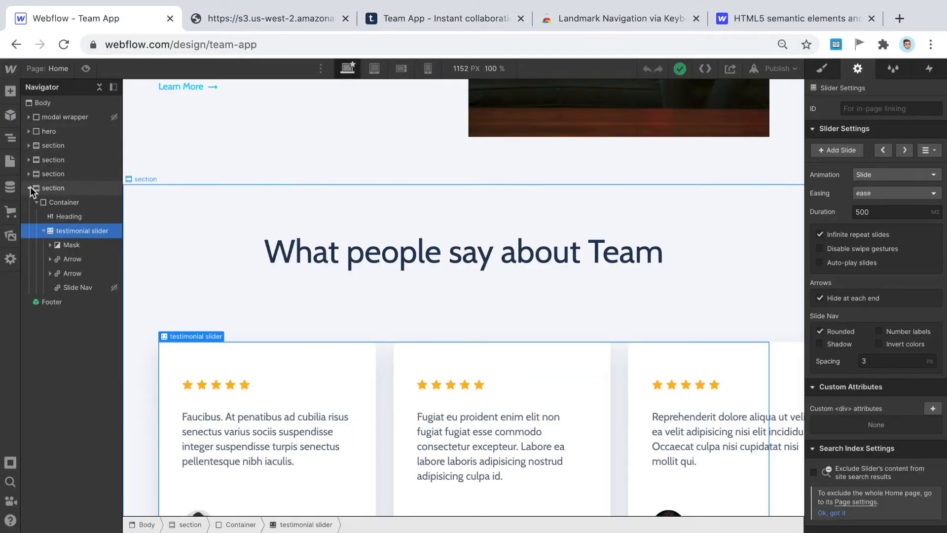
left_click(30, 187)
scroll(422, 253, "up", 10)
scroll(422, 253, "up", 5)
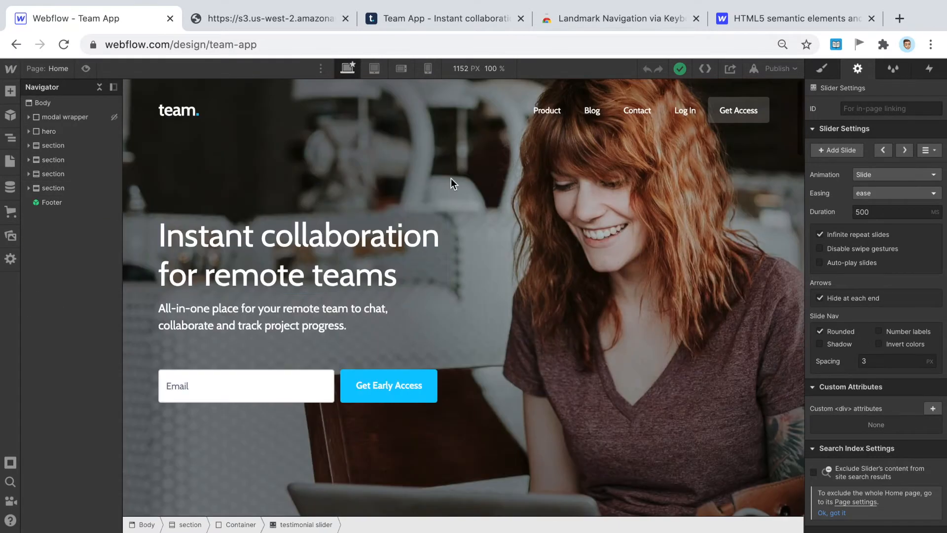
- Review the semantic diagram and HTML5 post, then select the hero block, still tagged Div
left_click(236, 17)
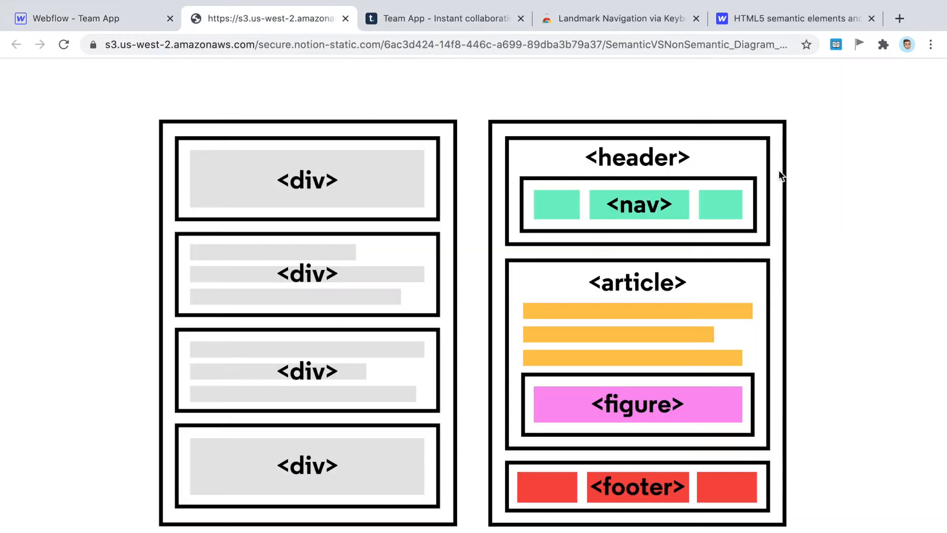
left_click(751, 20)
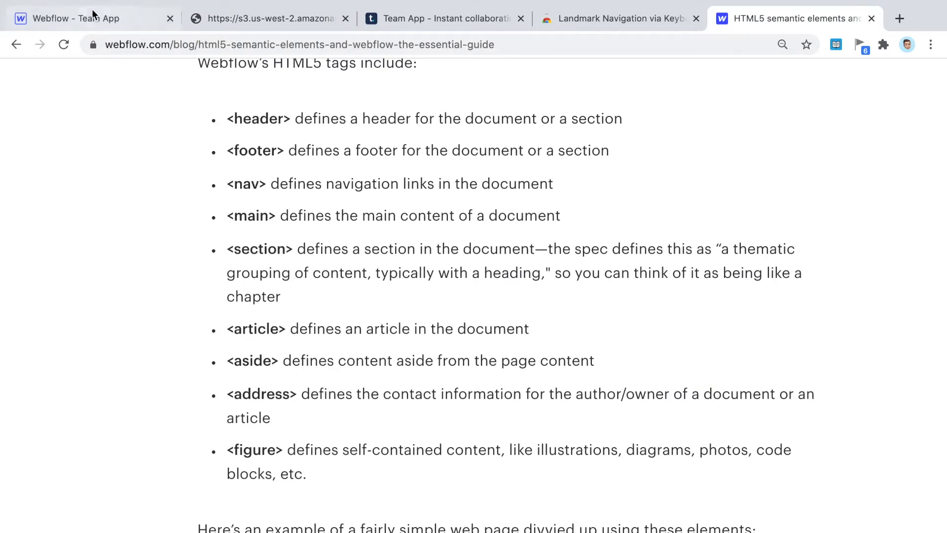
left_click(105, 19)
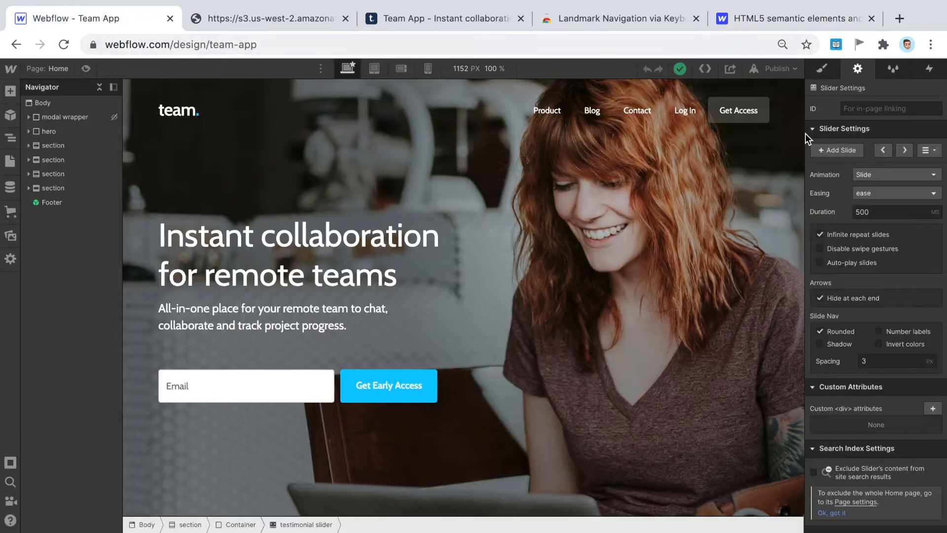
left_click(58, 129)
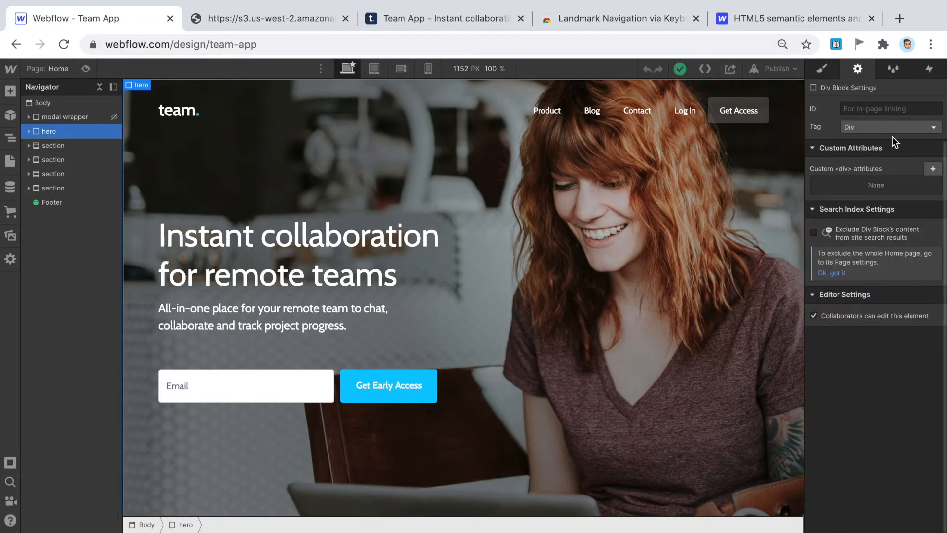
- Preview the hero's tag options, keep it as Div, and scroll through the home page
left_click(863, 128)
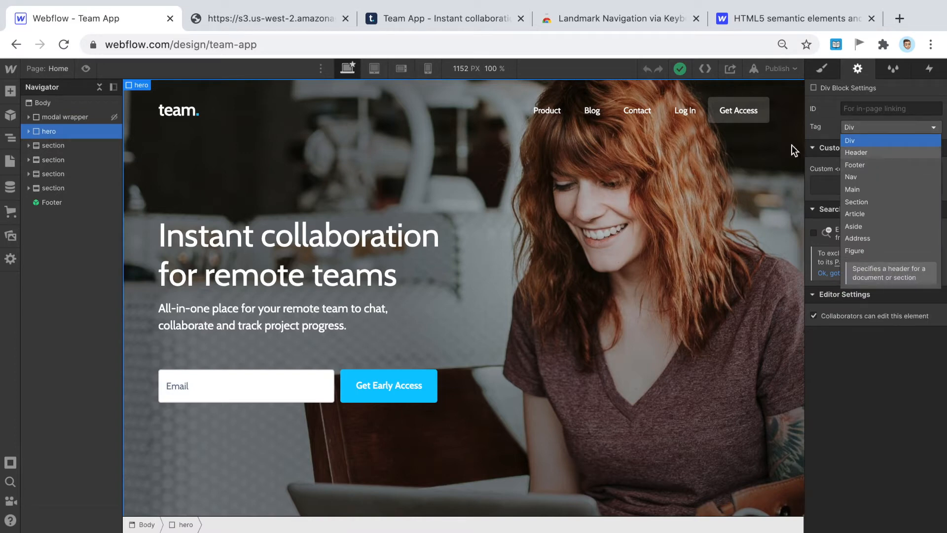
left_click(328, 192)
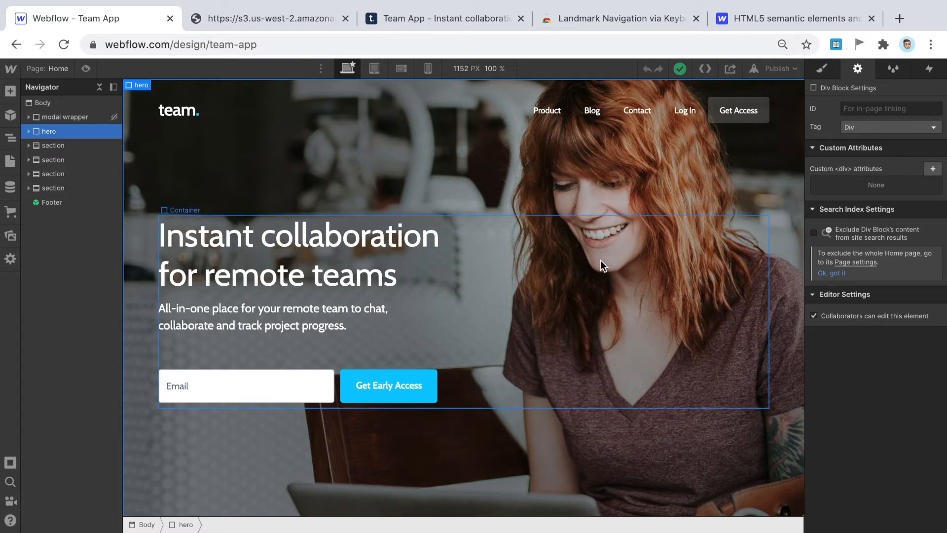
scroll(601, 261, "down", 2)
scroll(601, 260, "down", 5)
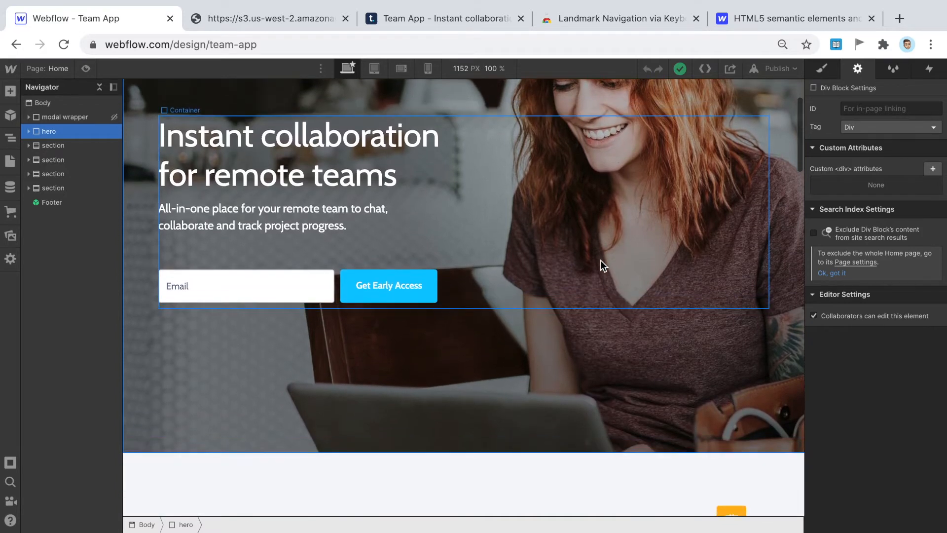
scroll(601, 261, "up", 7)
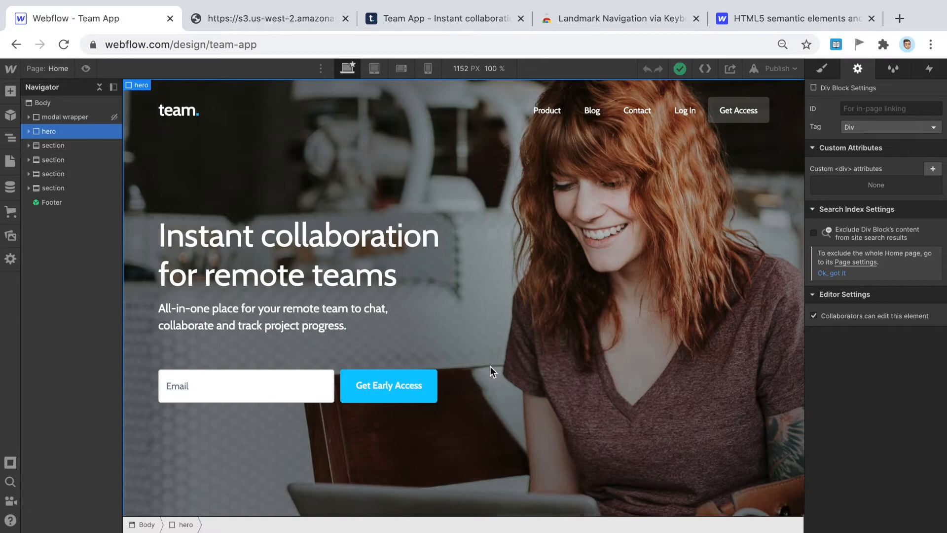
scroll(499, 240, "down", 10)
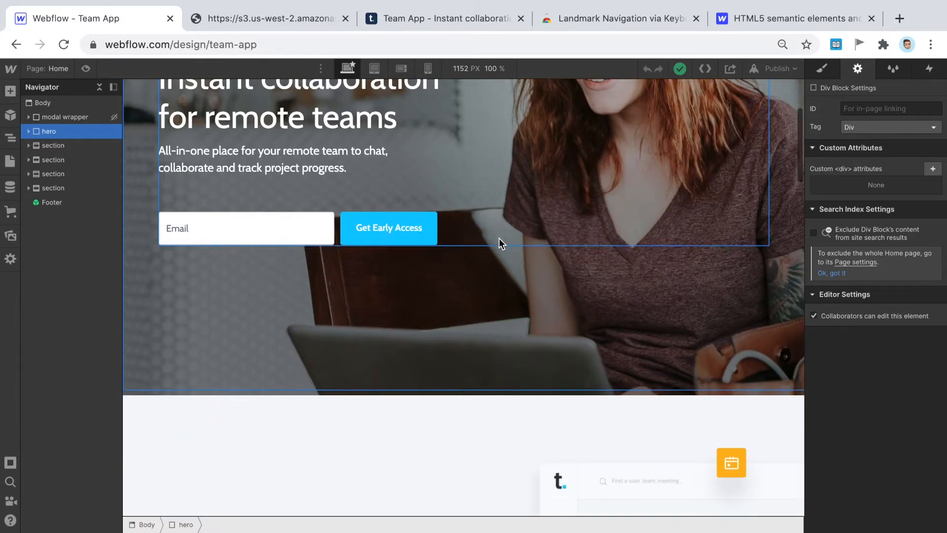
scroll(498, 255, "up", 10)
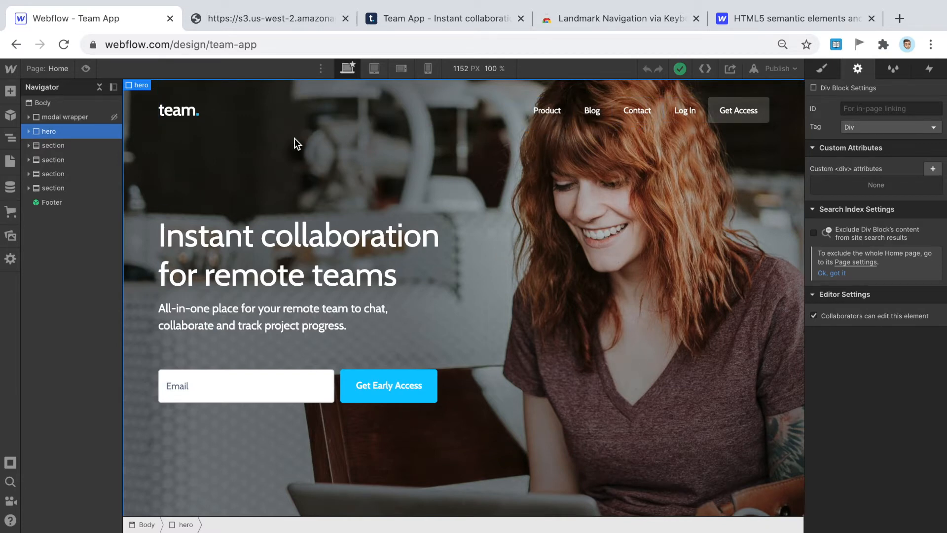
scroll(295, 138, "down", 5)
scroll(294, 139, "down", 2)
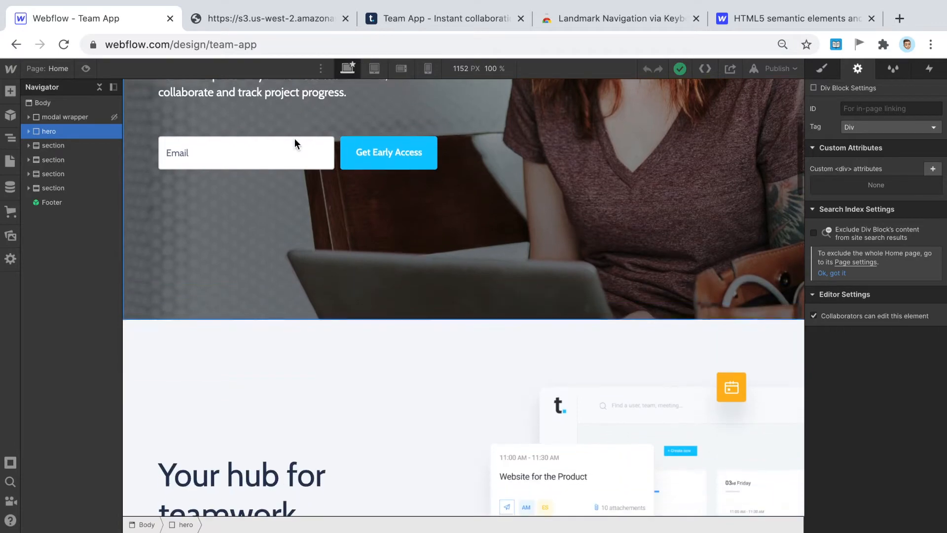
scroll(295, 139, "down", 5)
scroll(295, 138, "down", 20)
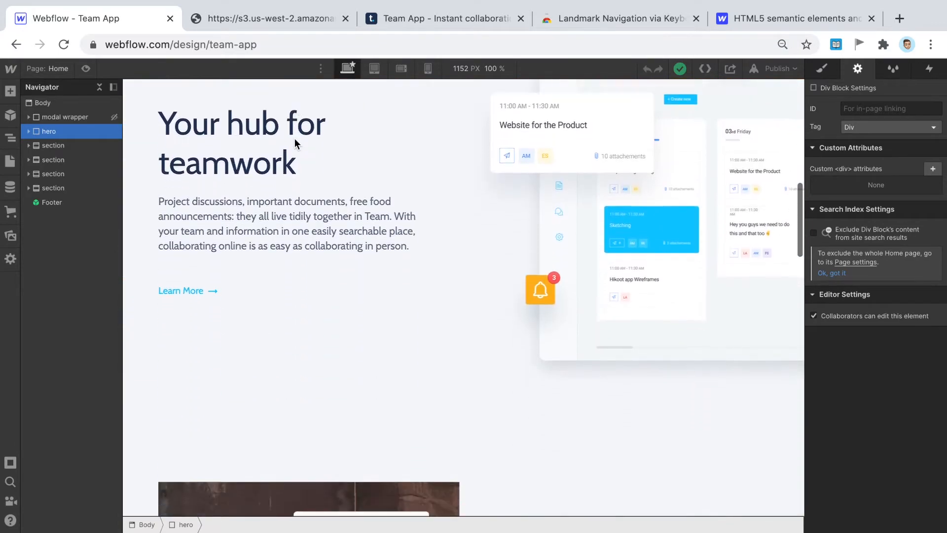
- Review the hero on the canvas and open its Tag dropdown in Div Block Settings
scroll(324, 385, "up", 15)
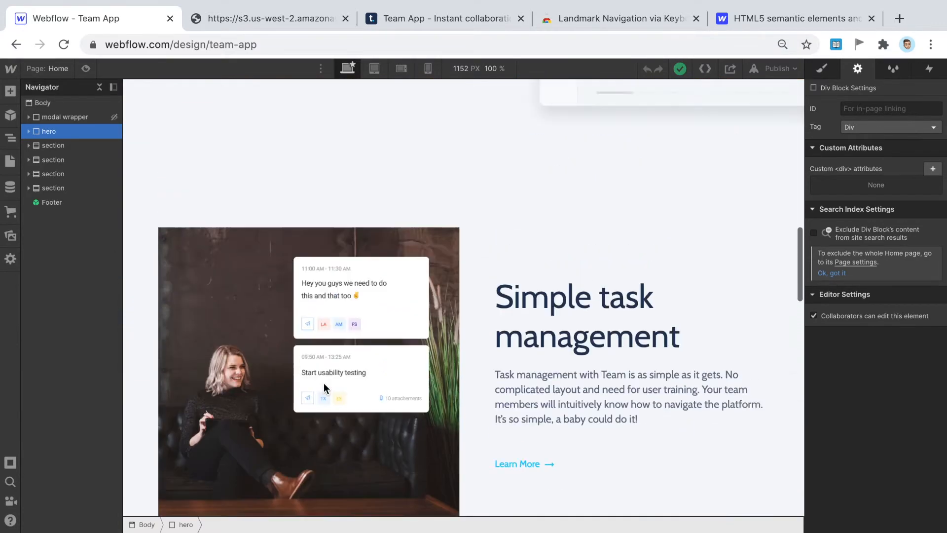
scroll(688, 330, "down", 8)
scroll(460, 291, "down", 4)
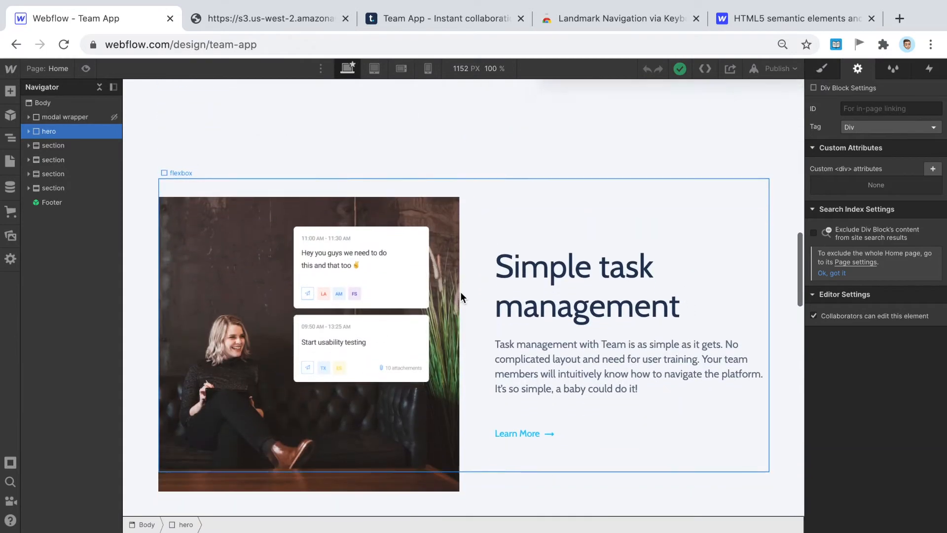
scroll(466, 386, "down", 10)
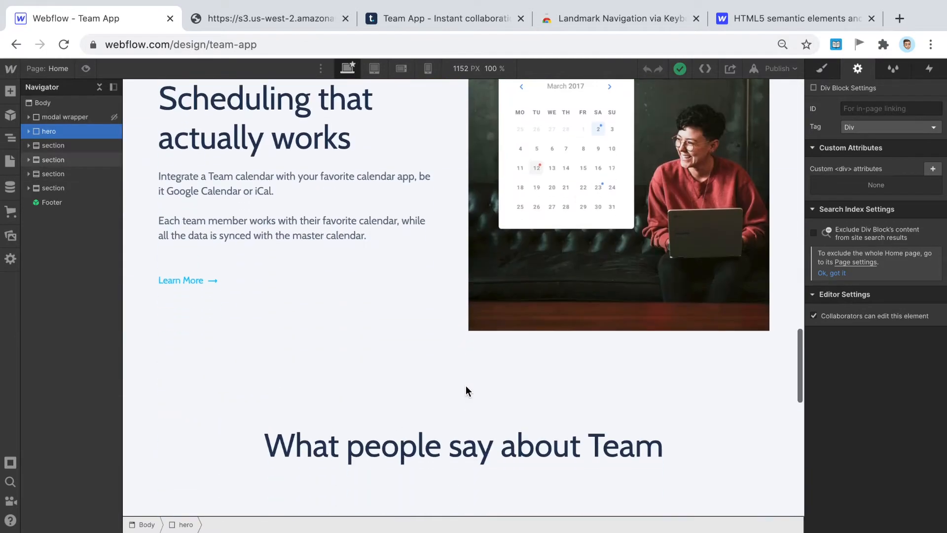
scroll(466, 386, "up", 20)
scroll(465, 386, "up", 7)
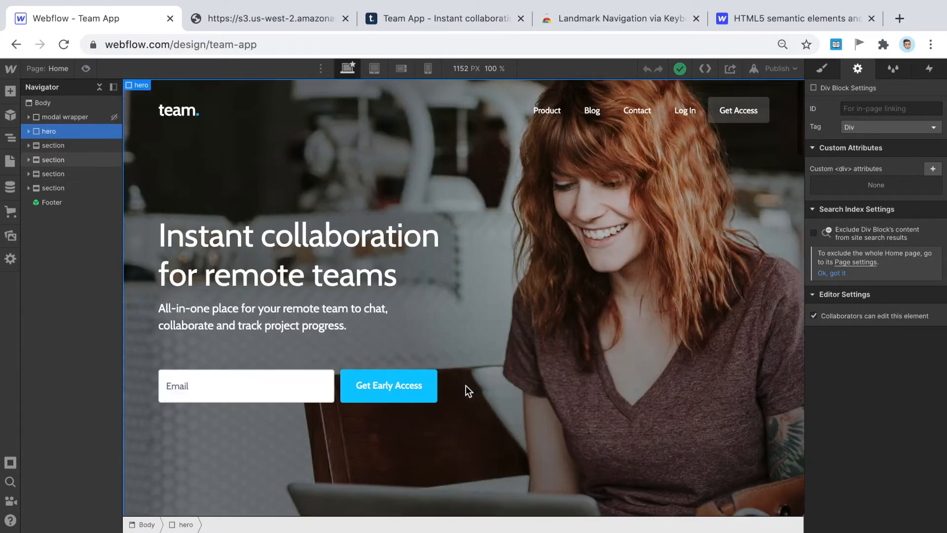
scroll(234, 146, "down", 2)
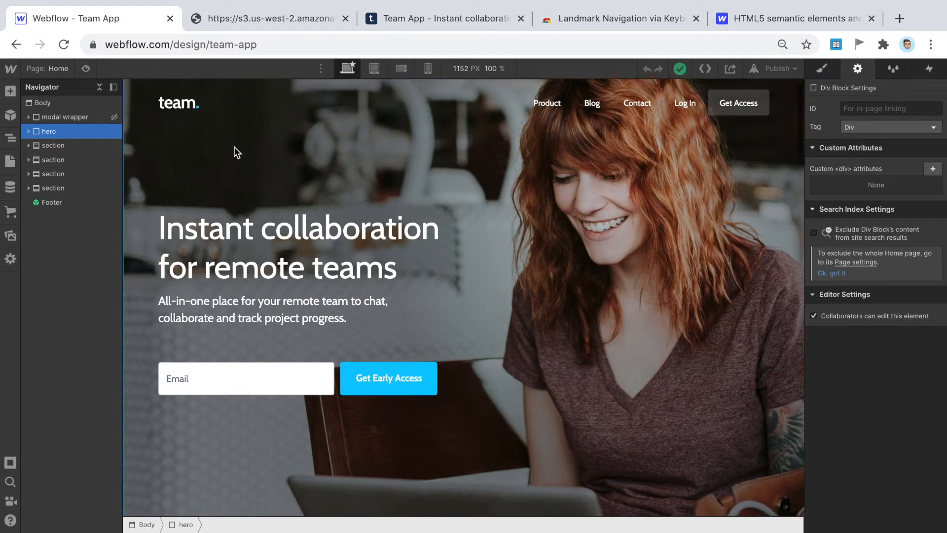
scroll(234, 147, "down", 2)
scroll(234, 146, "up", 4)
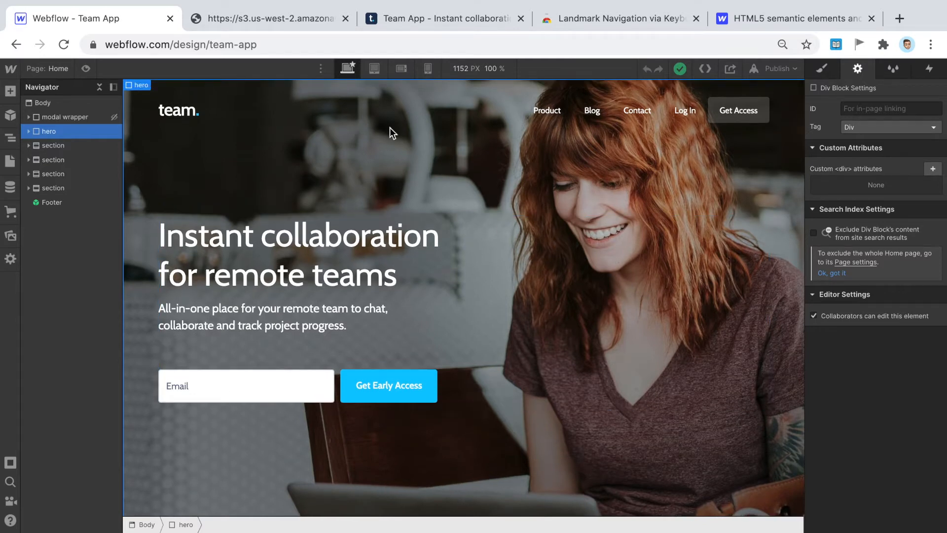
scroll(765, 286, "down", 3)
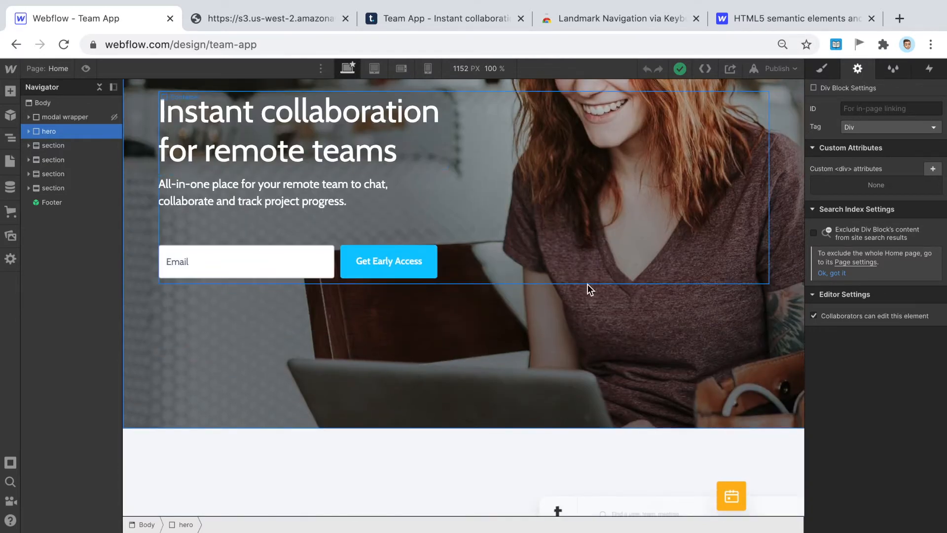
scroll(590, 289, "down", 5)
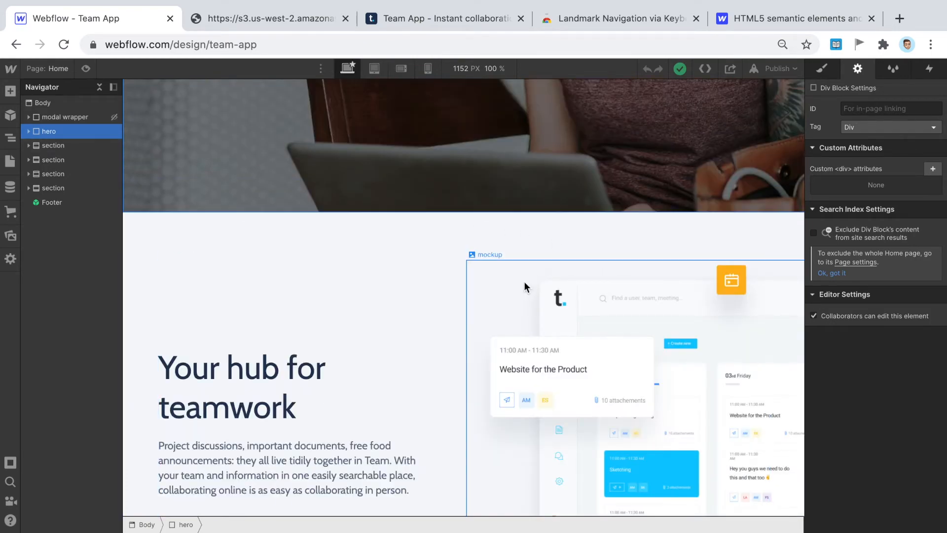
scroll(535, 263, "up", 8)
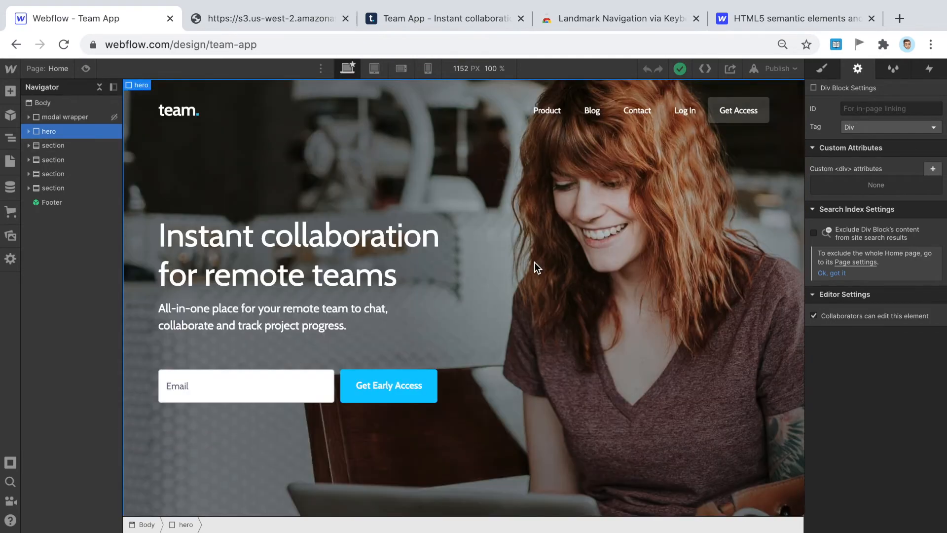
left_click(870, 130)
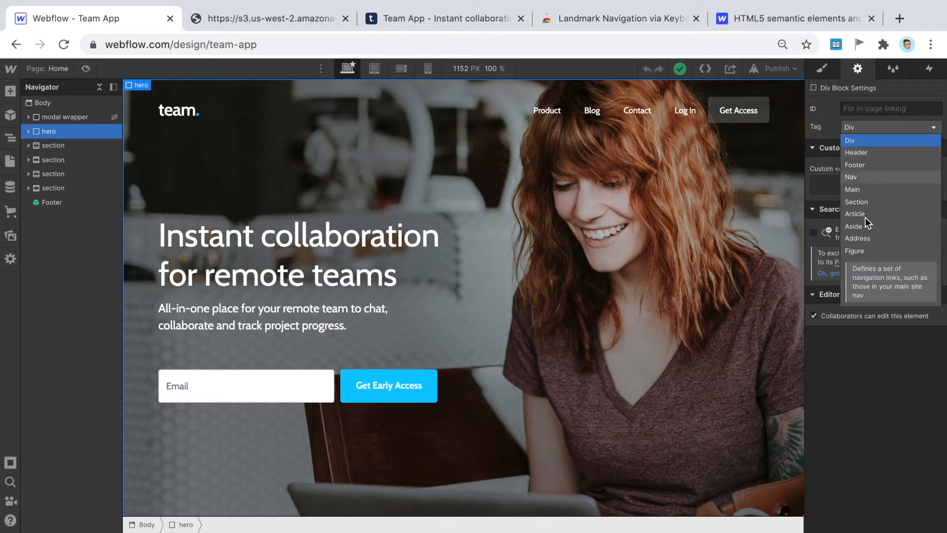
- Change the Team App hero block's tag from Div to Header and save
left_click(876, 150)
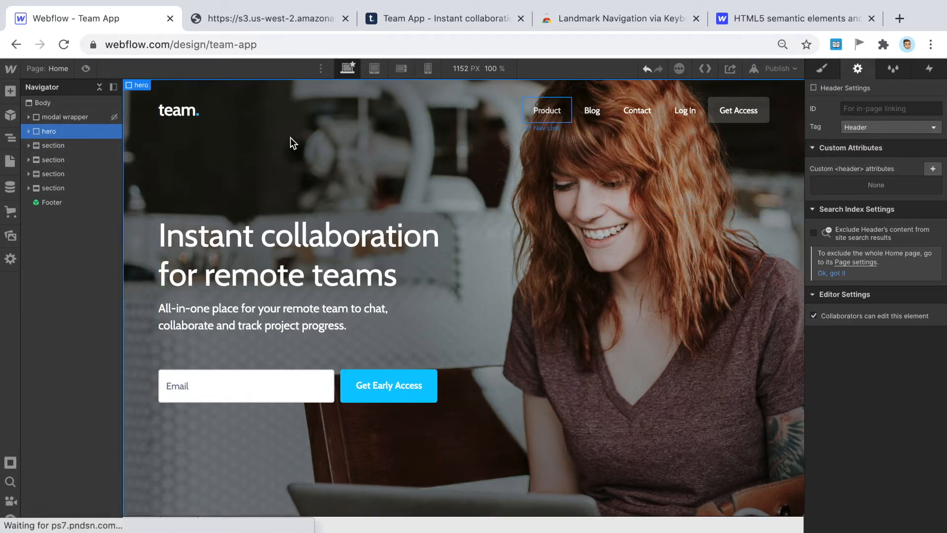
left_click(855, 70)
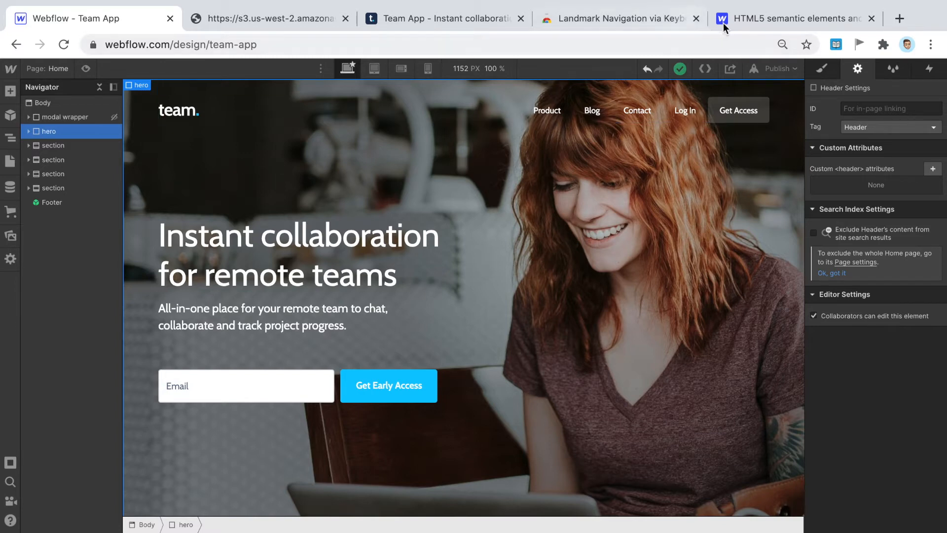
left_click(227, 18)
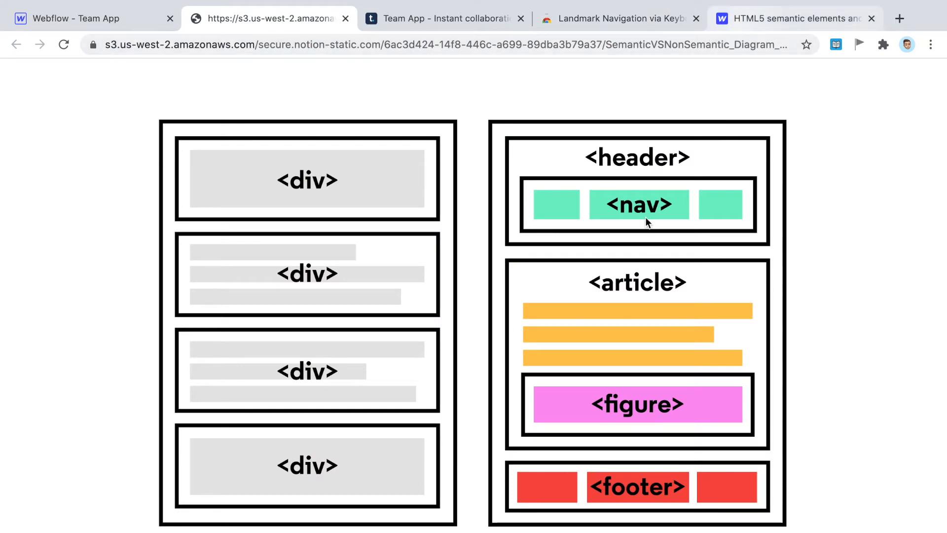
left_click(795, 21)
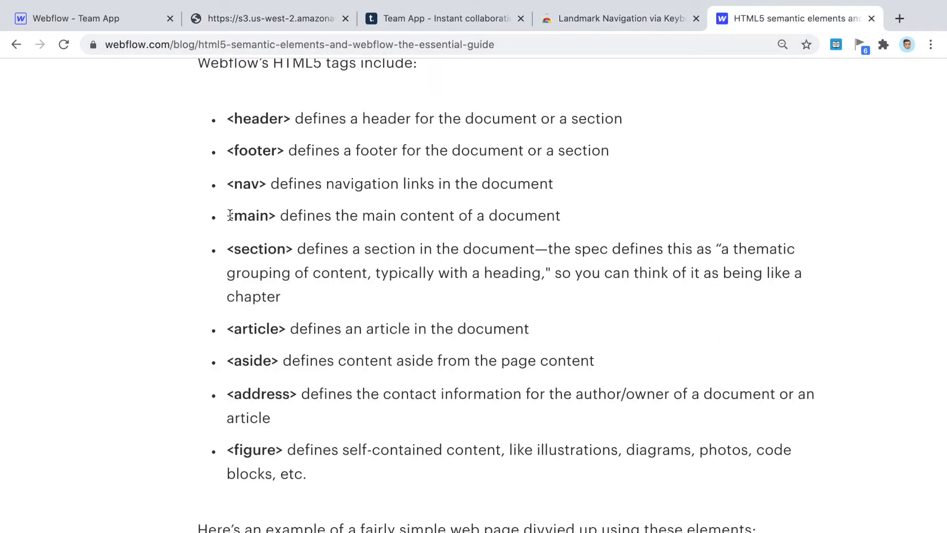
left_click_drag(227, 216, 617, 207)
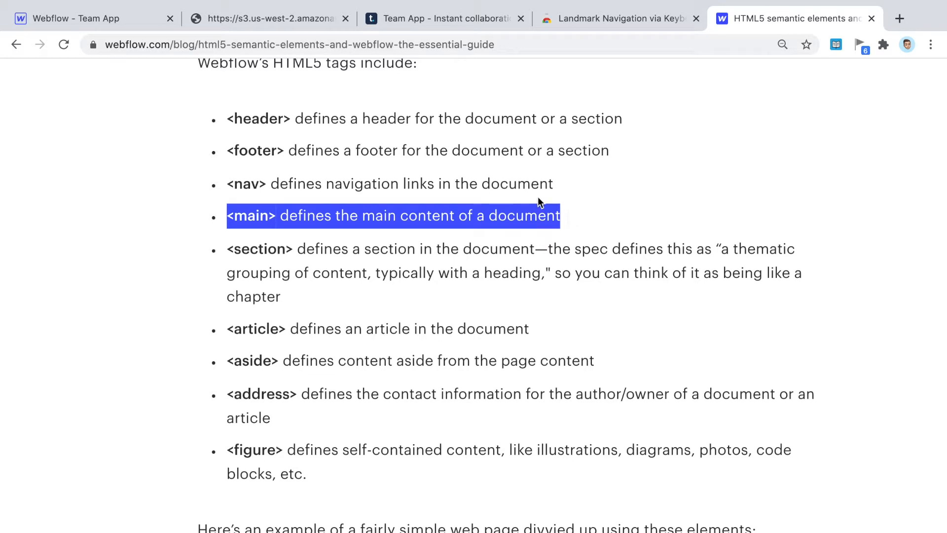
left_click(142, 20)
scroll(538, 199, "down", 2)
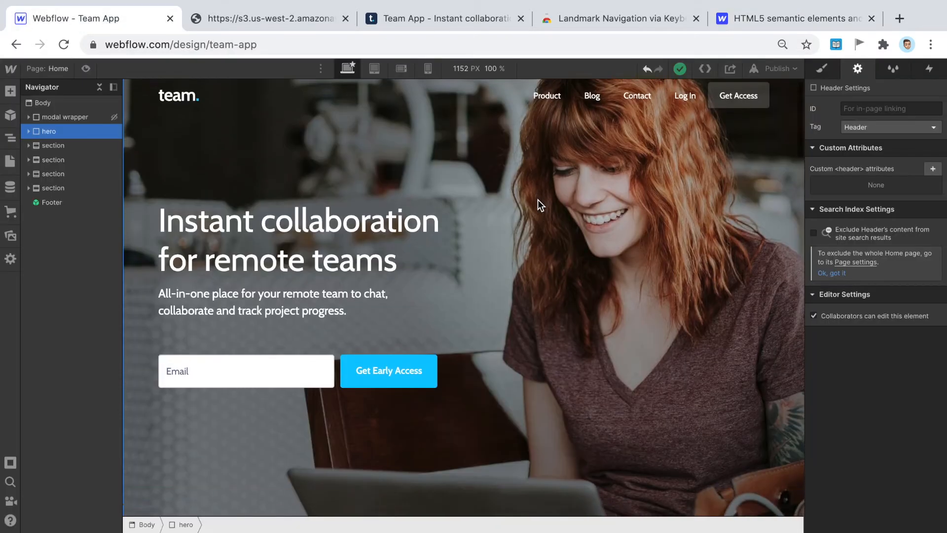
scroll(538, 199, "up", 2)
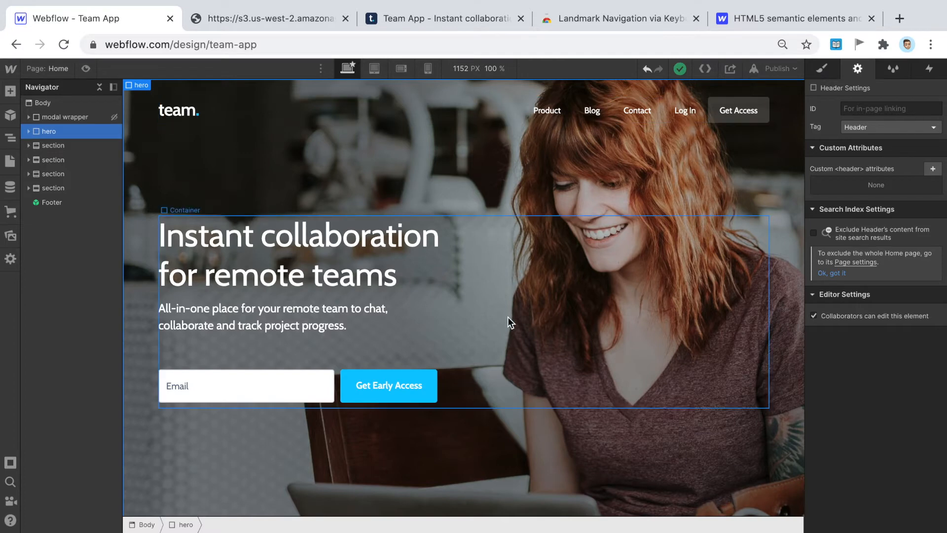
scroll(507, 317, "down", 2)
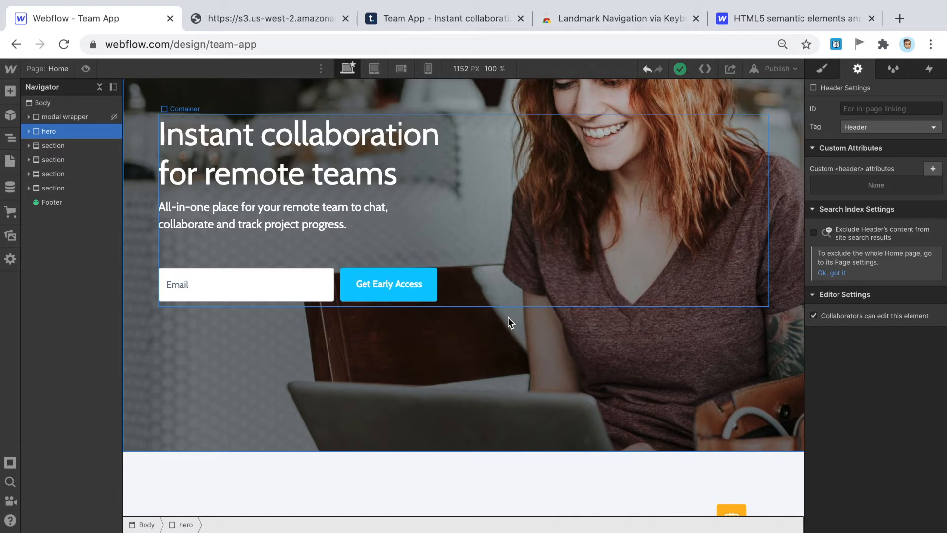
scroll(508, 316, "up", 2)
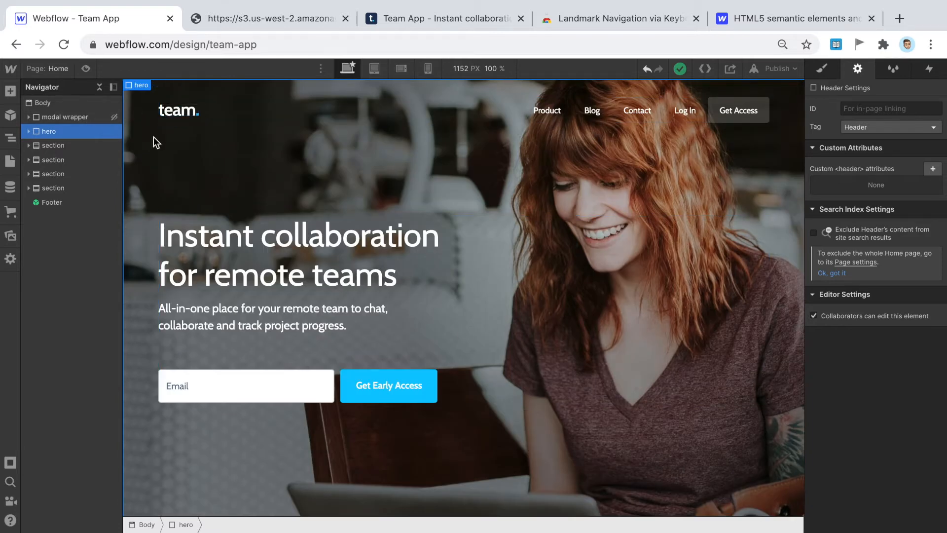
scroll(565, 504, "down", 7)
scroll(565, 504, "down", 5)
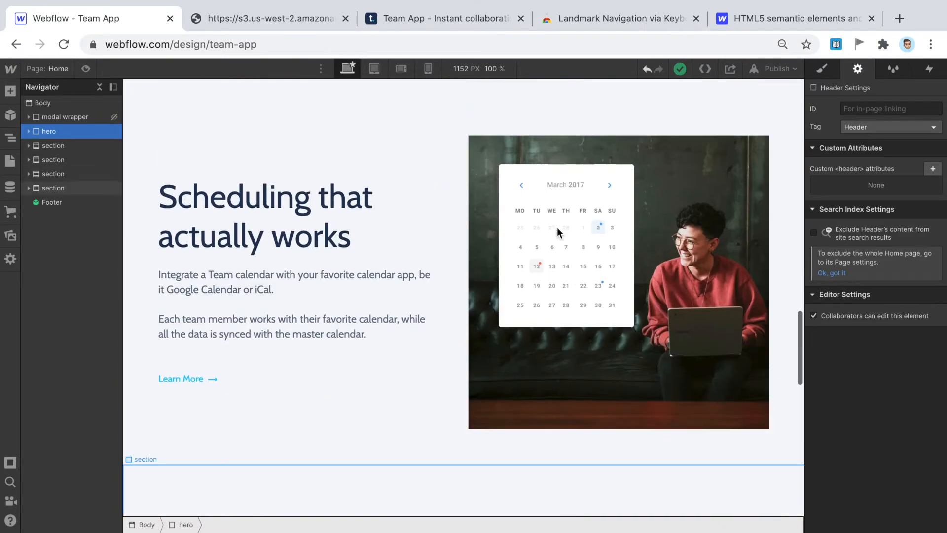
scroll(661, 321, "up", 10)
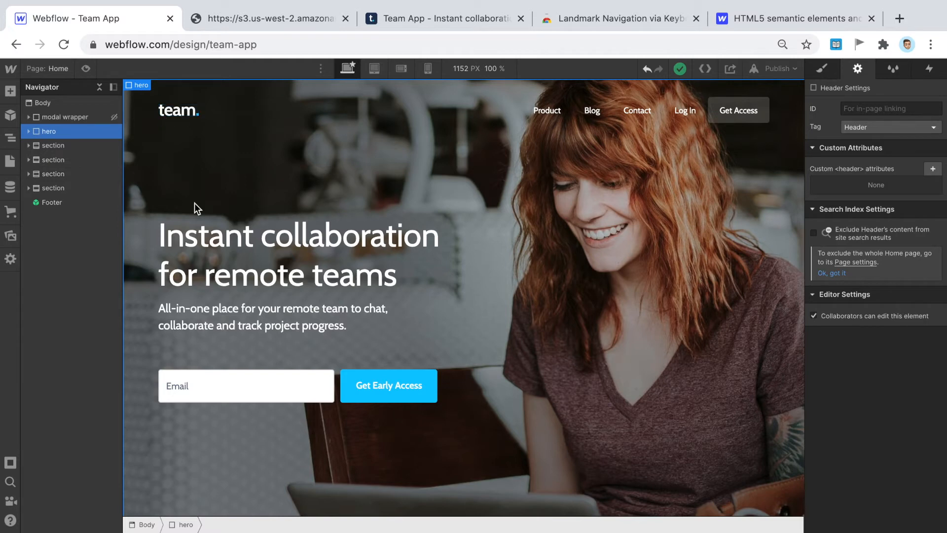
left_click(237, 115)
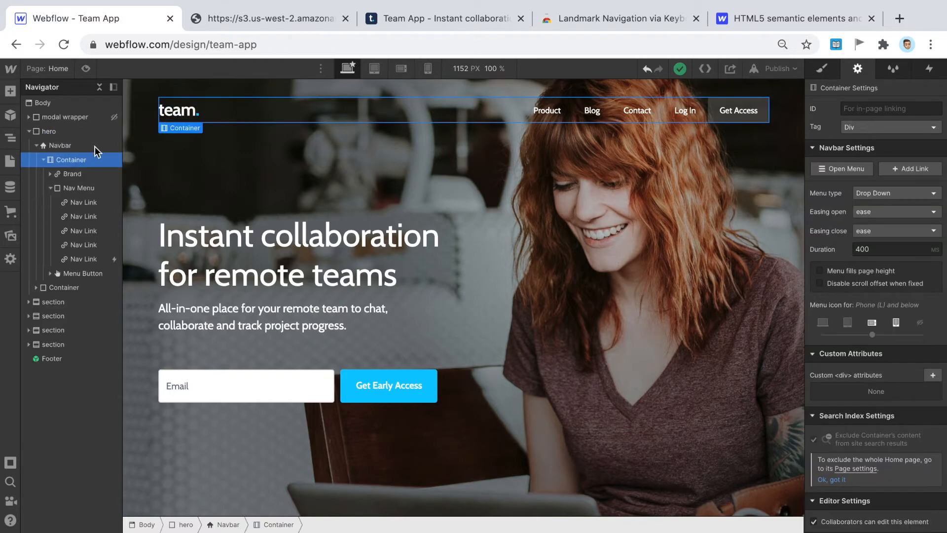
left_click(63, 147)
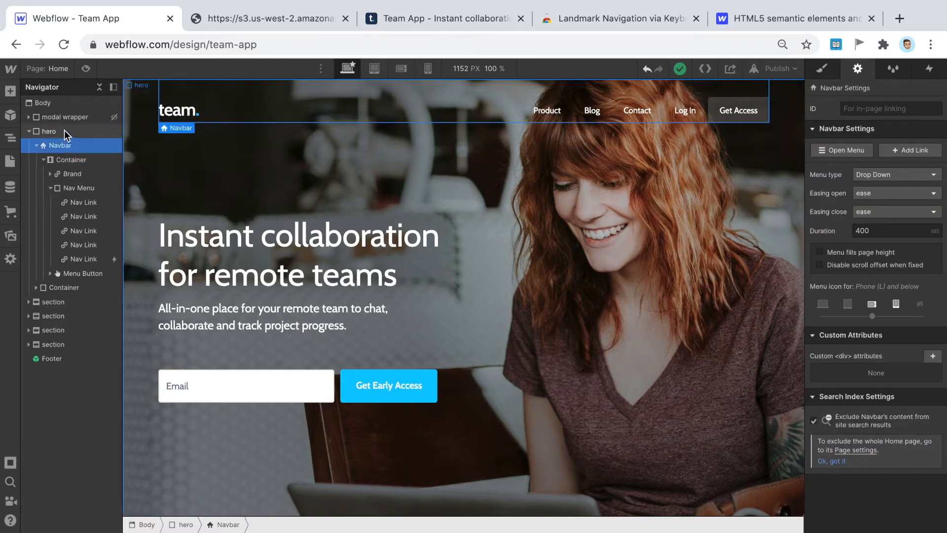
left_click(66, 134)
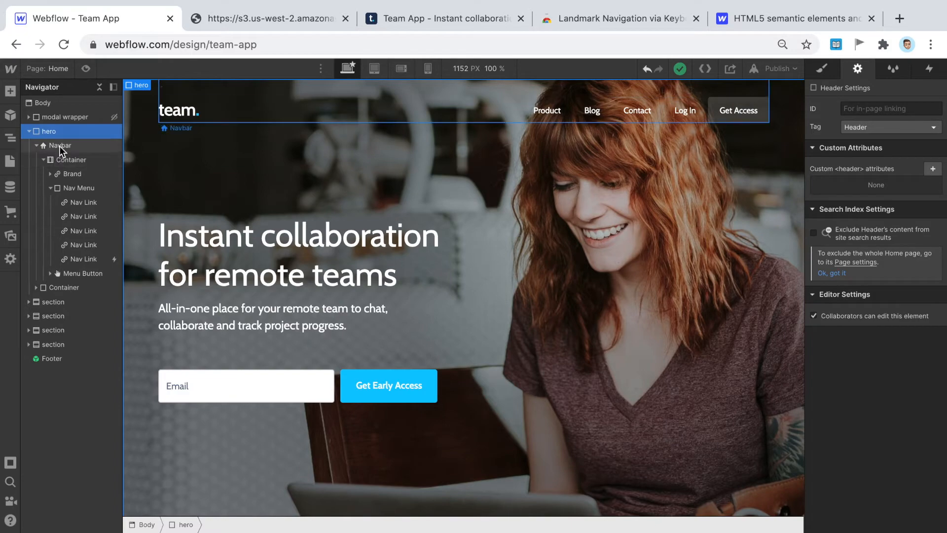
scroll(799, 444, "down", 6)
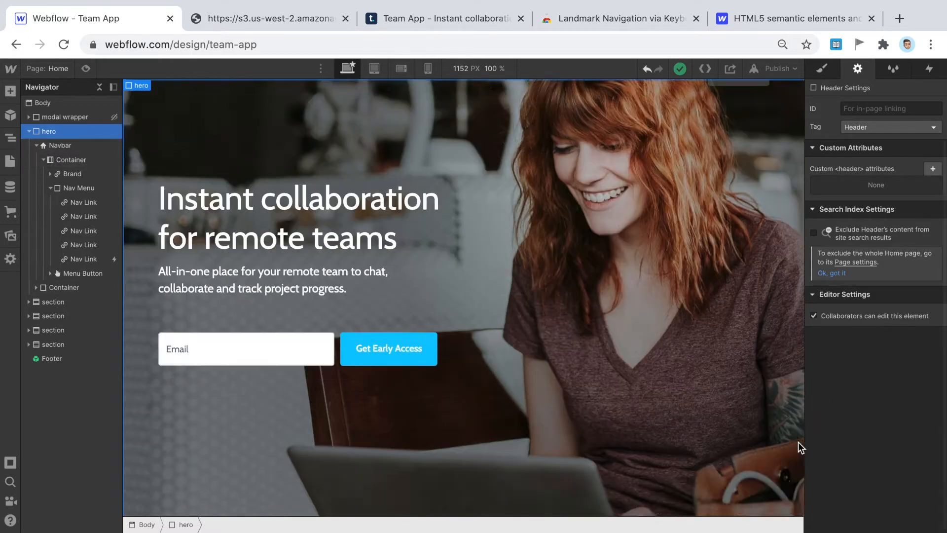
scroll(374, 292, "down", 10)
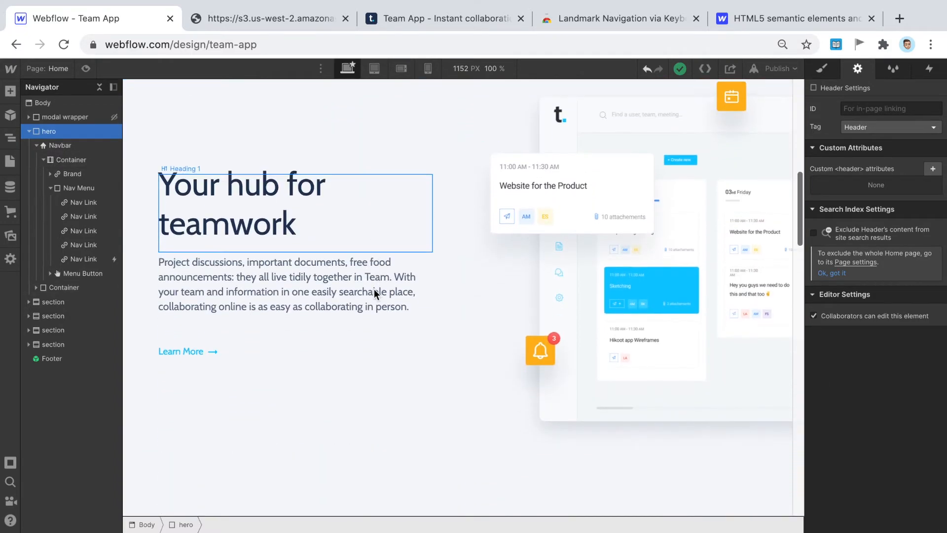
scroll(374, 288, "down", 15)
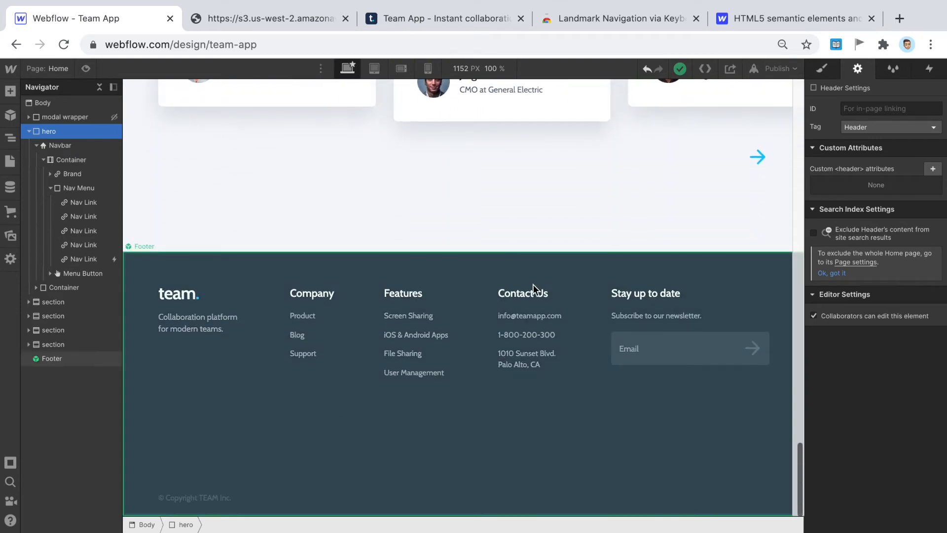
scroll(547, 242, "up", 4)
scroll(565, 351, "up", 20)
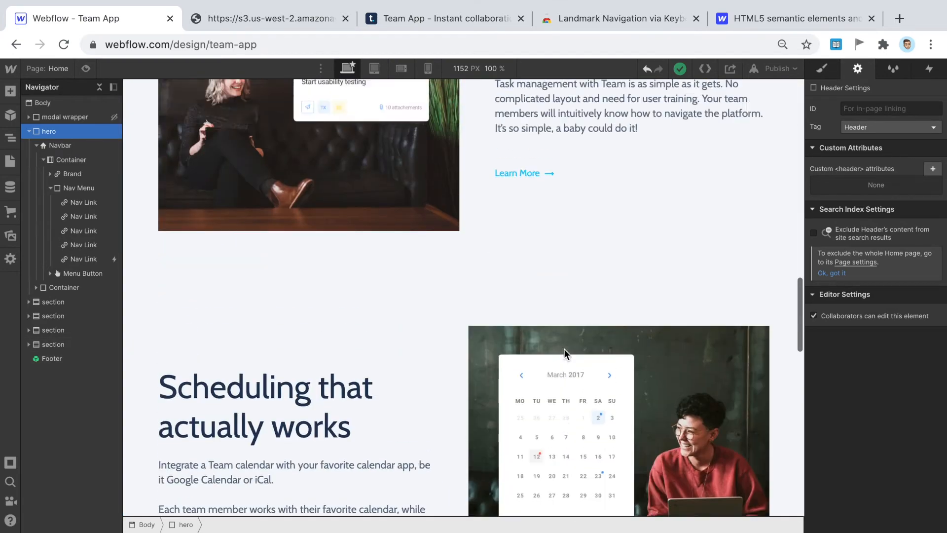
left_click(28, 132)
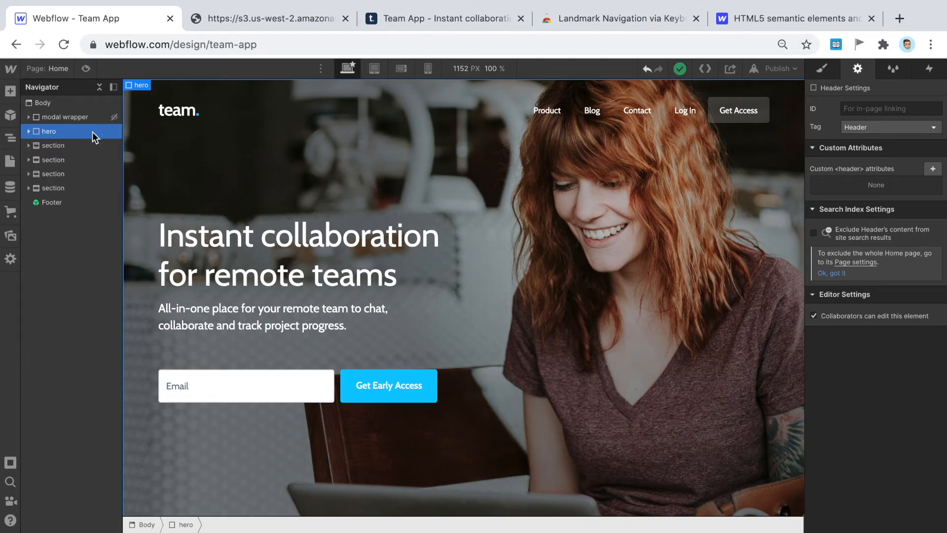
- Select the first content section and highlight the <section> definition in the HTML5 guide
left_click(78, 146)
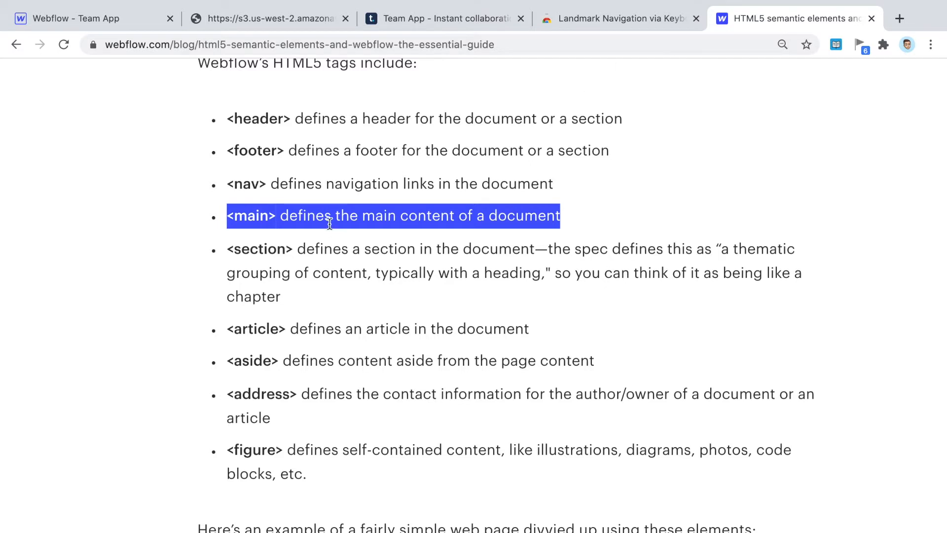
left_click_drag(294, 250, 390, 294)
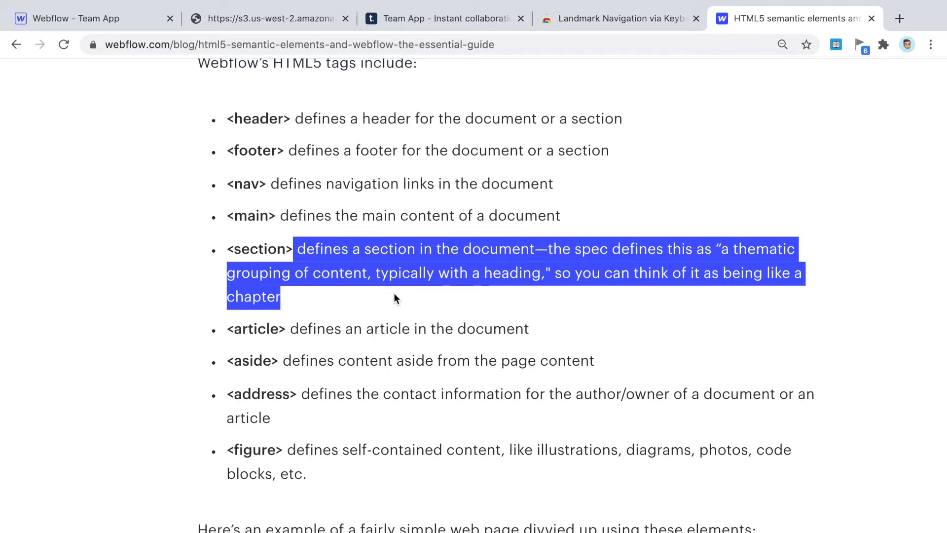
- Return to the Team App Designer and check the four content sections in the Navigator
left_click(147, 21)
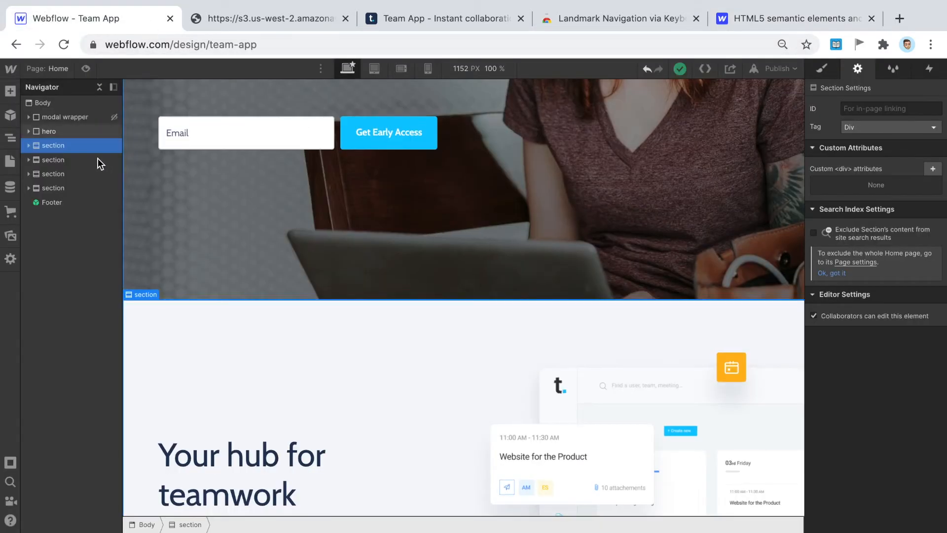
left_click(81, 160)
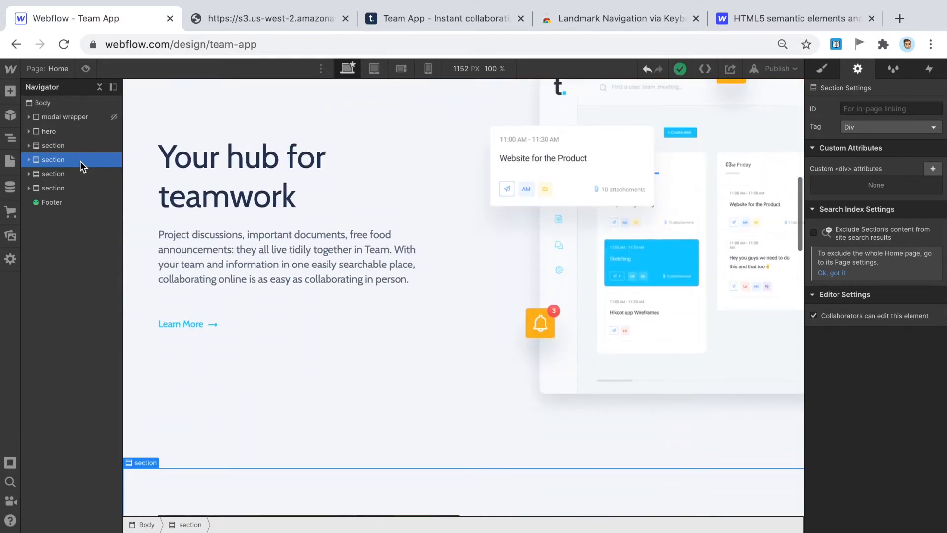
left_click(75, 173)
left_click(72, 188)
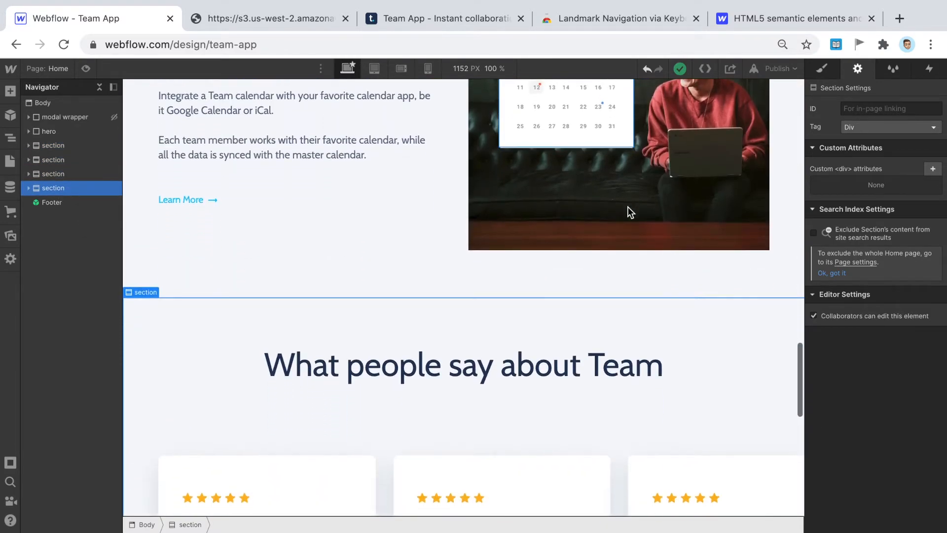
scroll(596, 233, "up", 20)
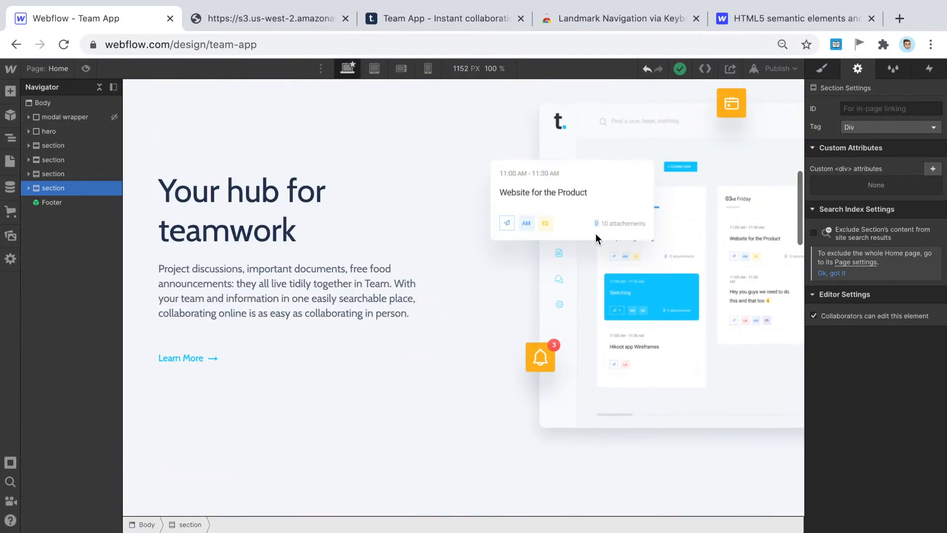
scroll(596, 233, "down", 5)
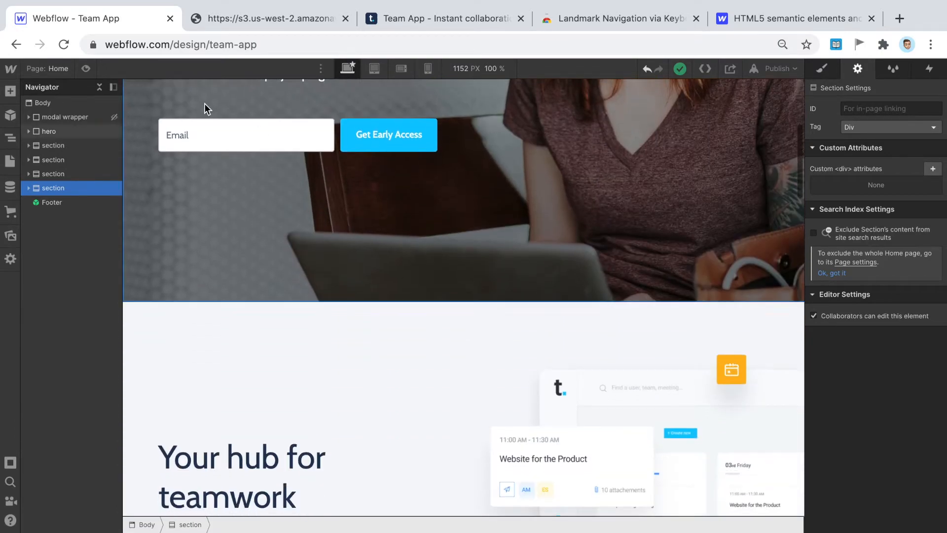
- Change the tag of all four content sections from Div to Section
left_click(71, 147)
left_click(878, 127)
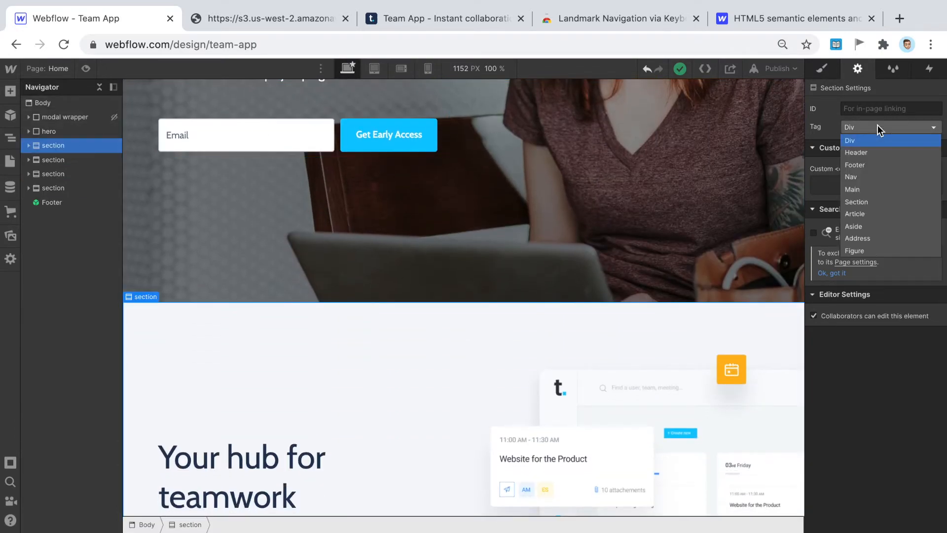
left_click(867, 201)
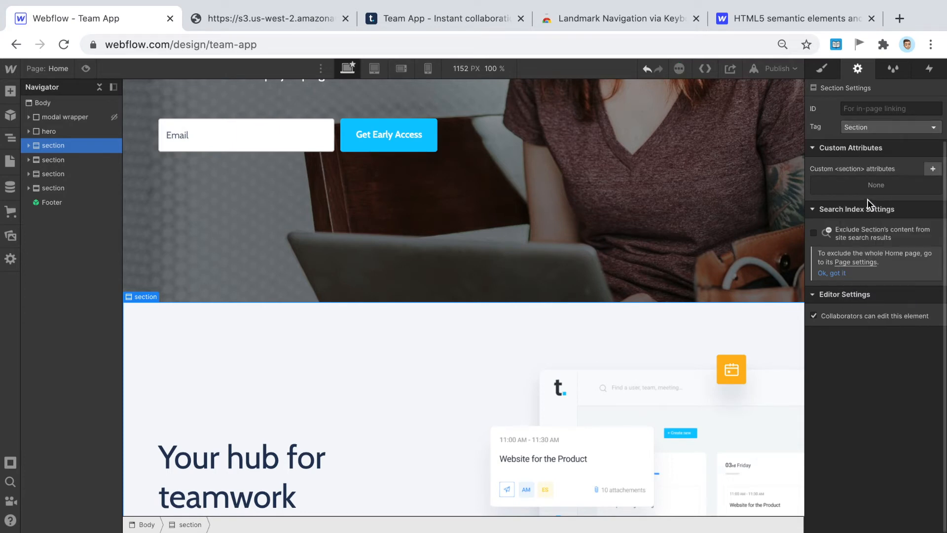
left_click(78, 163)
left_click(857, 129)
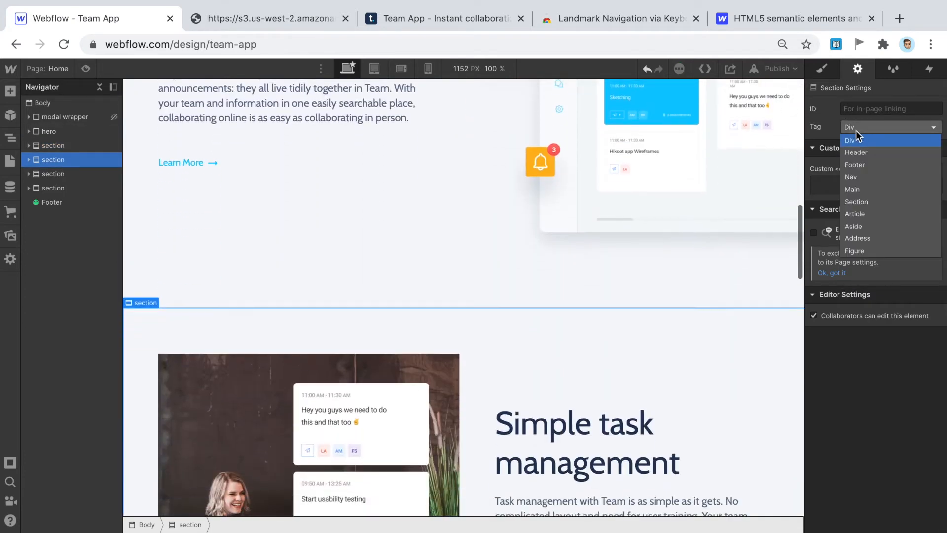
left_click(859, 202)
left_click(84, 174)
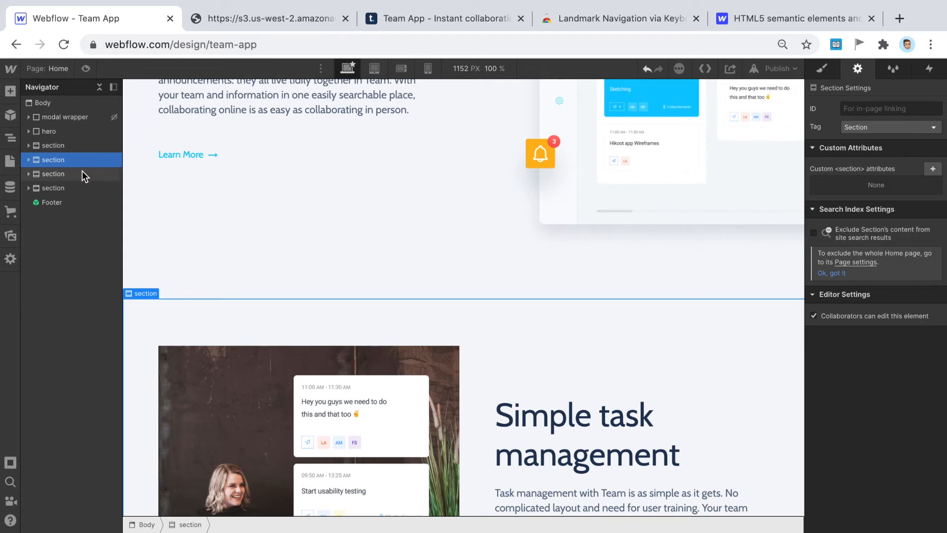
left_click(872, 130)
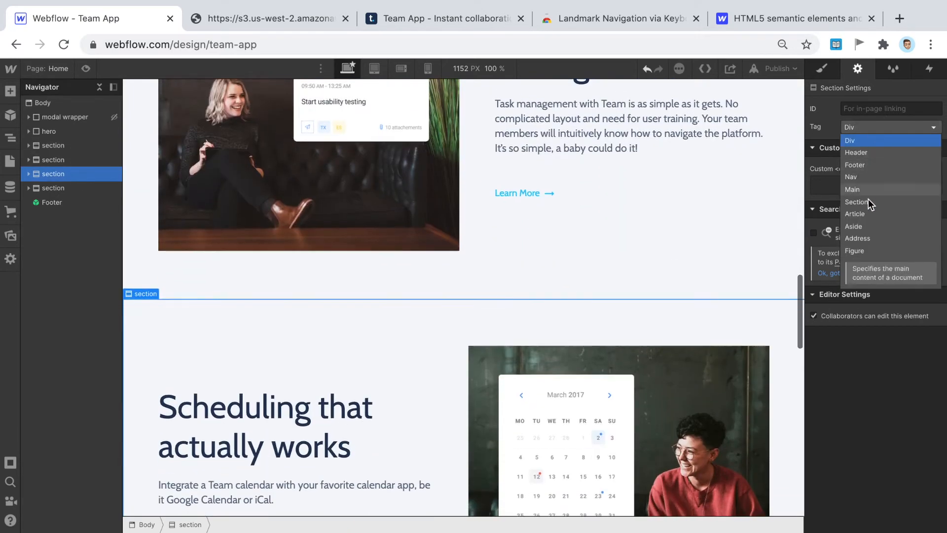
left_click(868, 200)
left_click(69, 189)
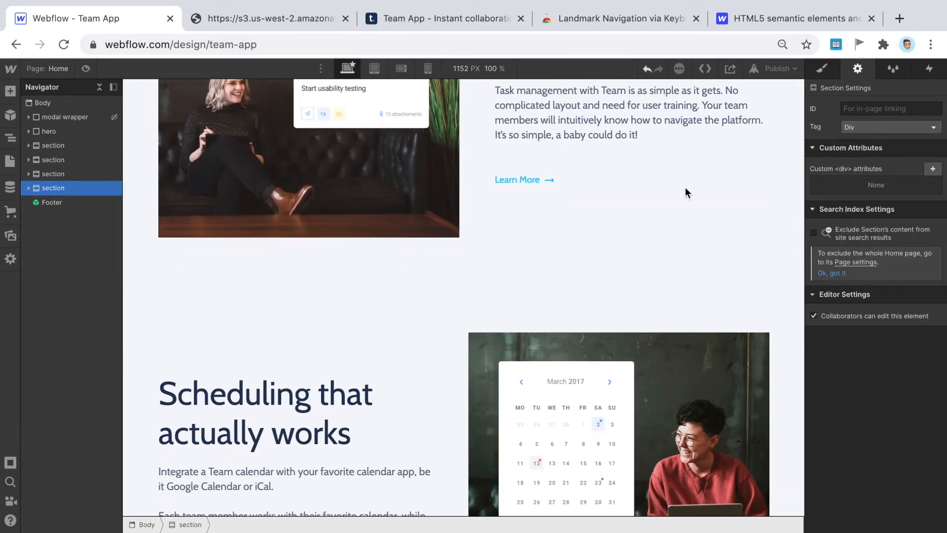
left_click(859, 127)
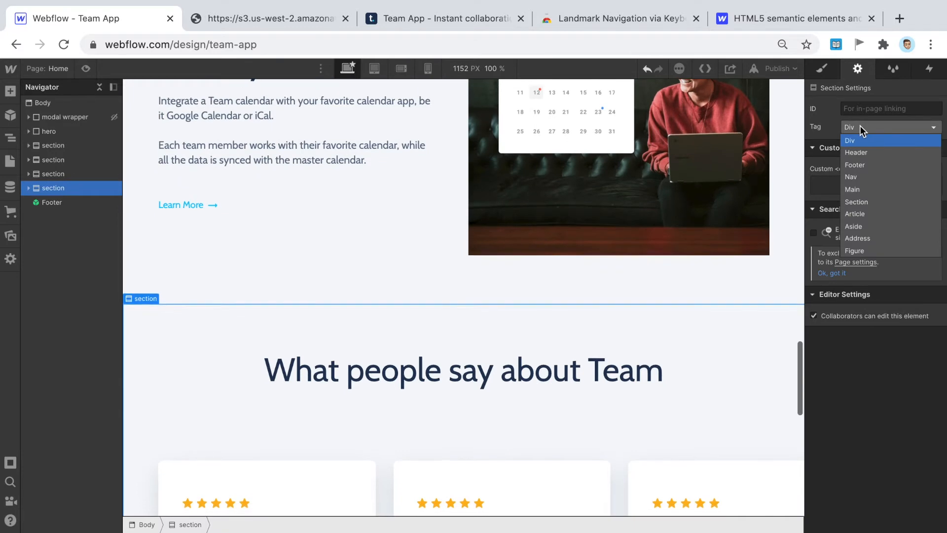
left_click(866, 202)
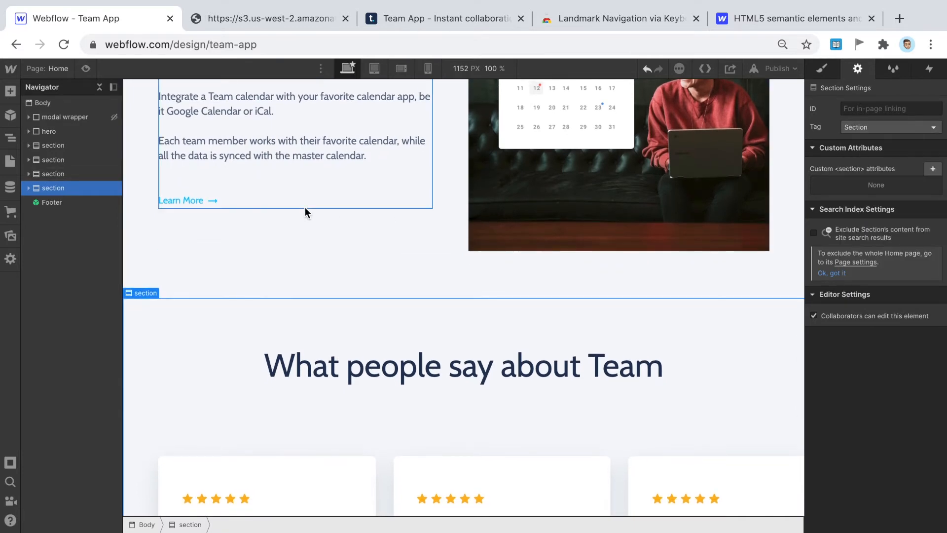
- Scroll the page to check the retagged sections above the footer
scroll(340, 206, "up", 15)
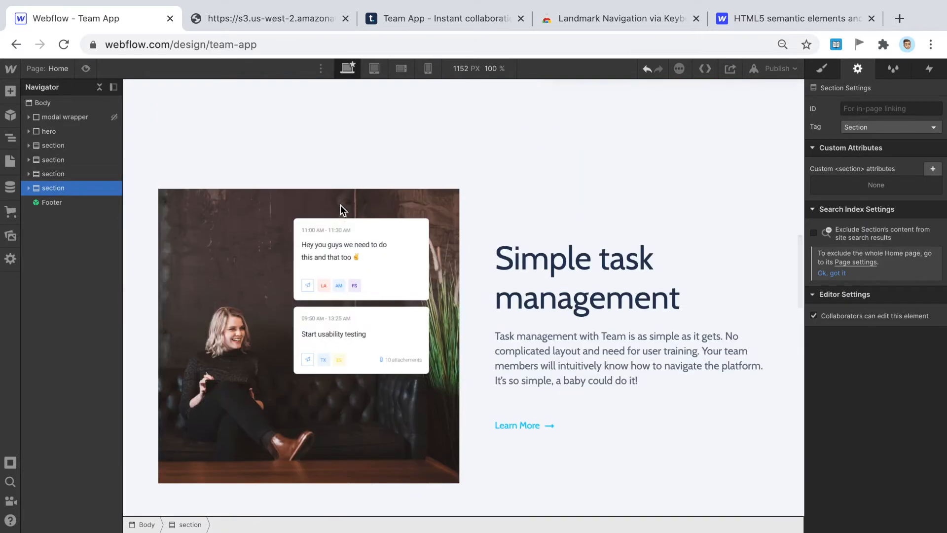
scroll(341, 205, "up", 5)
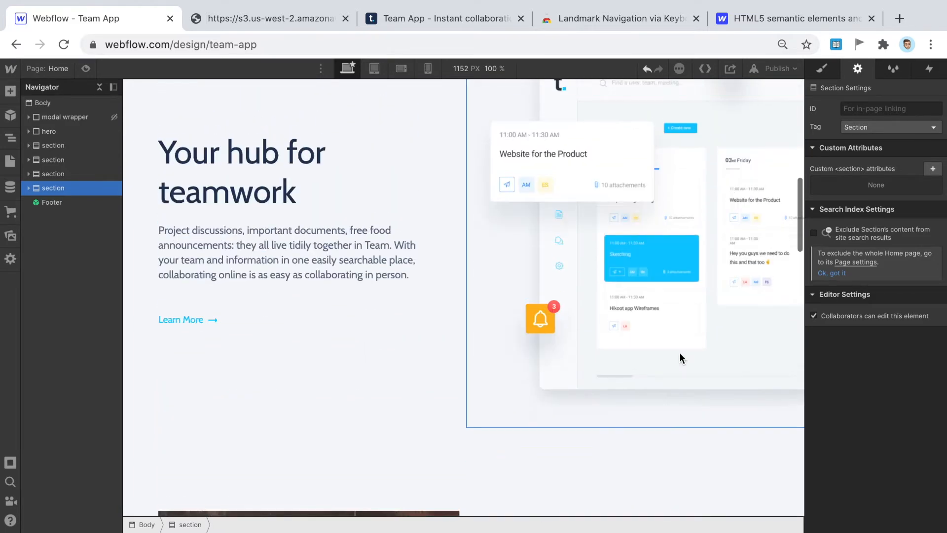
scroll(634, 351, "up", 1)
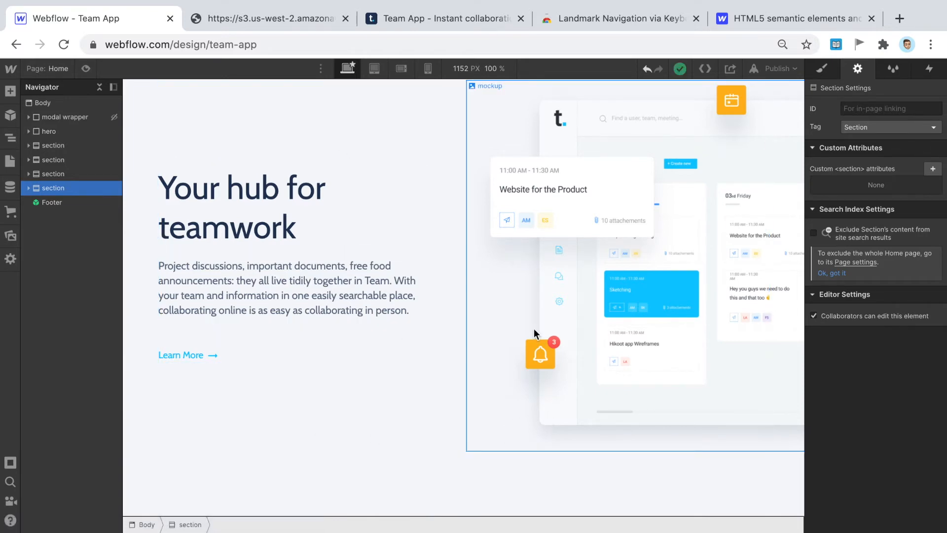
scroll(487, 230, "down", 8)
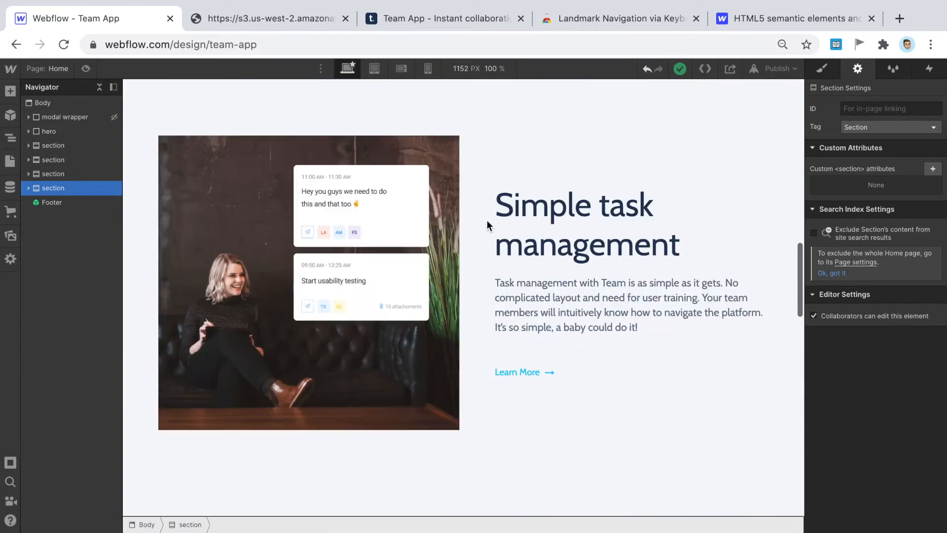
scroll(552, 190, "down", 7)
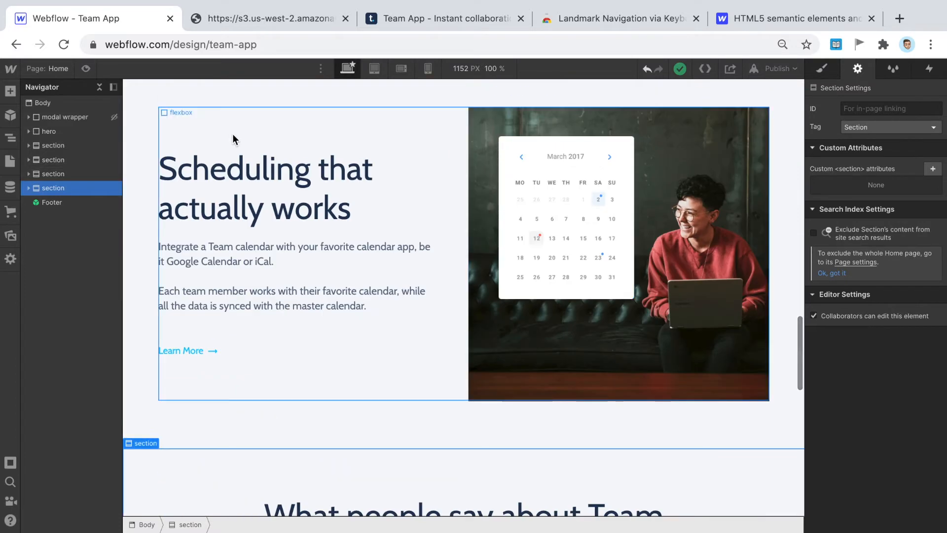
scroll(513, 250, "down", 6)
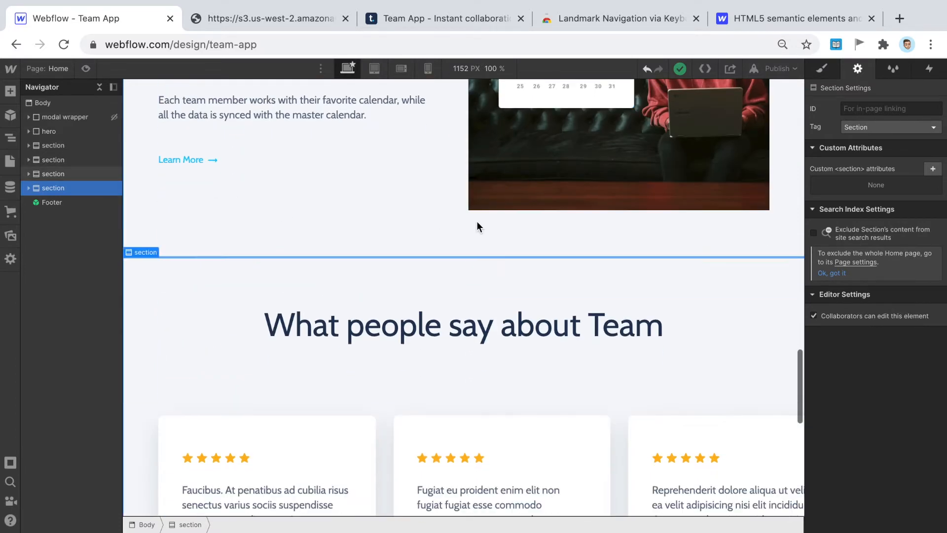
scroll(476, 225, "down", 8)
scroll(475, 218, "up", 7)
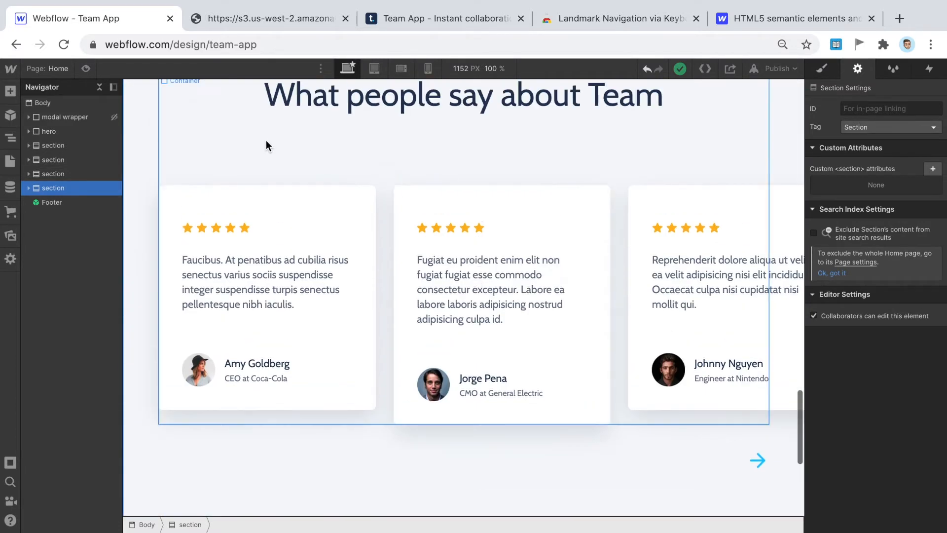
scroll(424, 284, "down", 5)
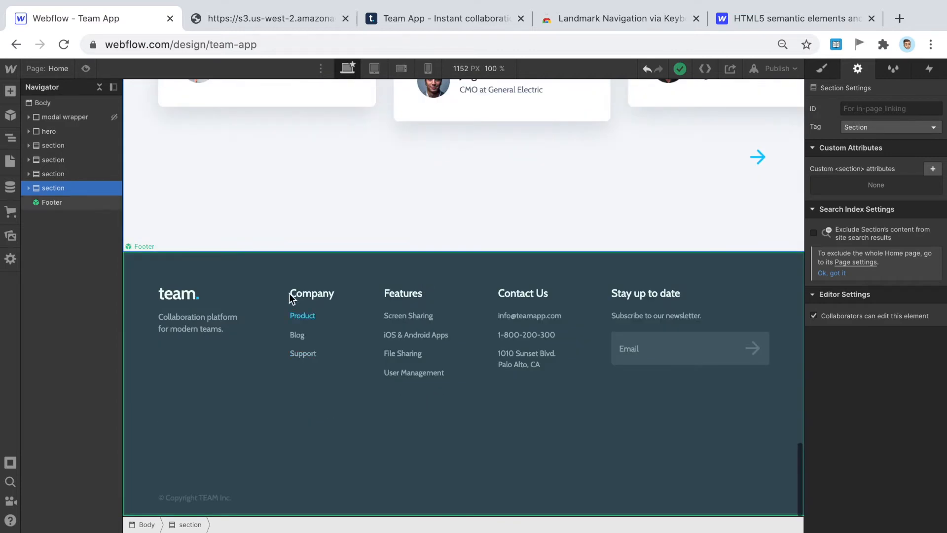
- Edit the Footer symbol, set its tag to Footer, and go back to the page
double_click(288, 269)
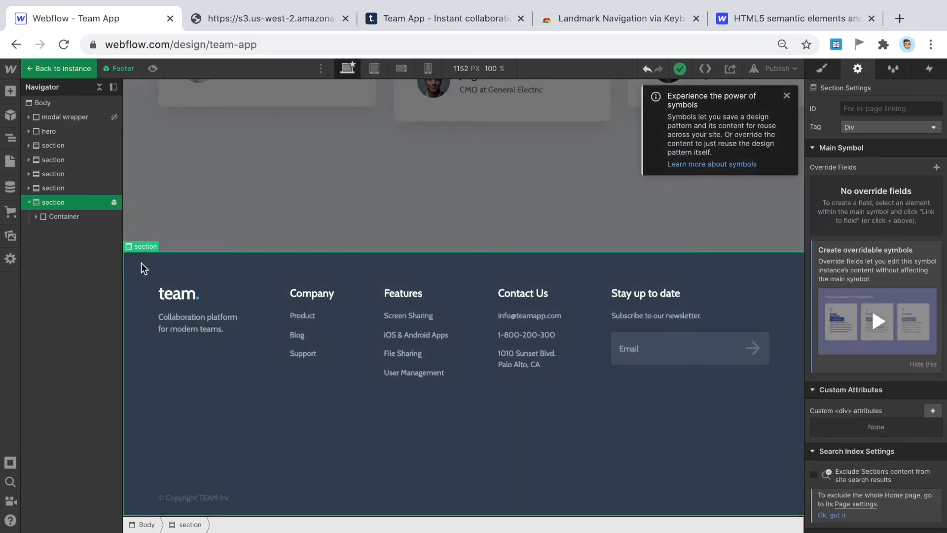
left_click(787, 97)
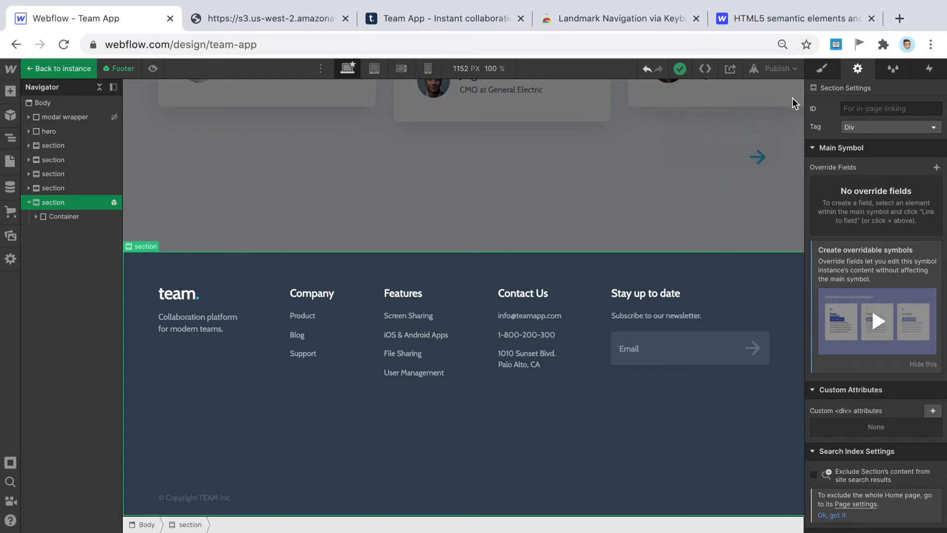
left_click(906, 128)
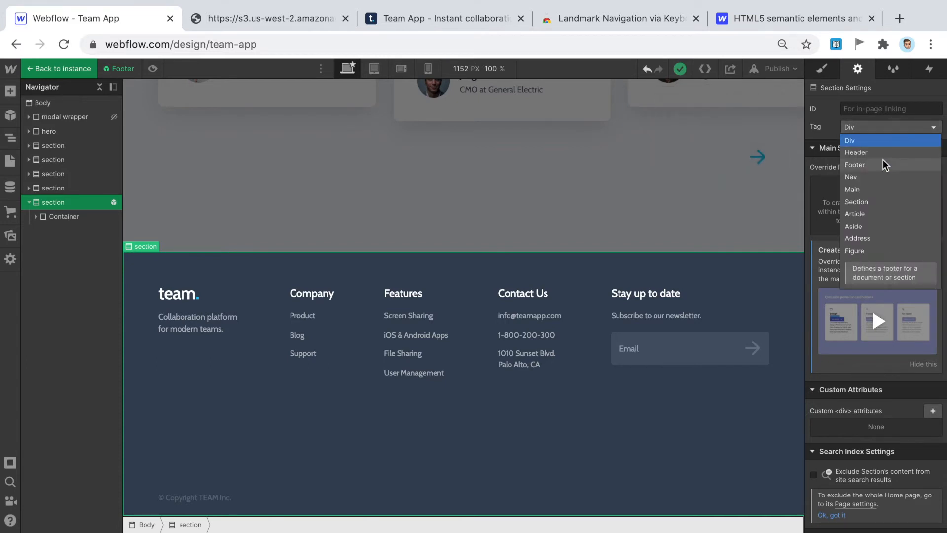
left_click(857, 169)
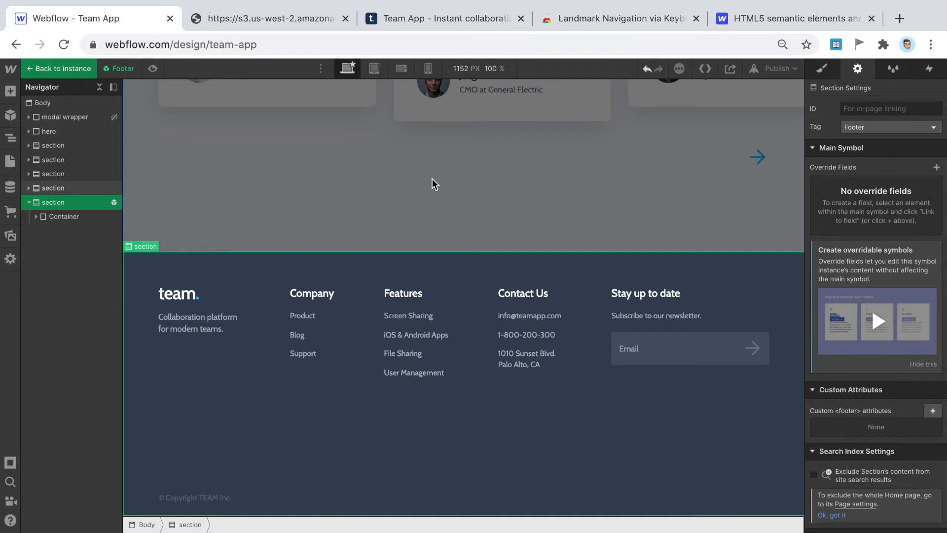
left_click(471, 198)
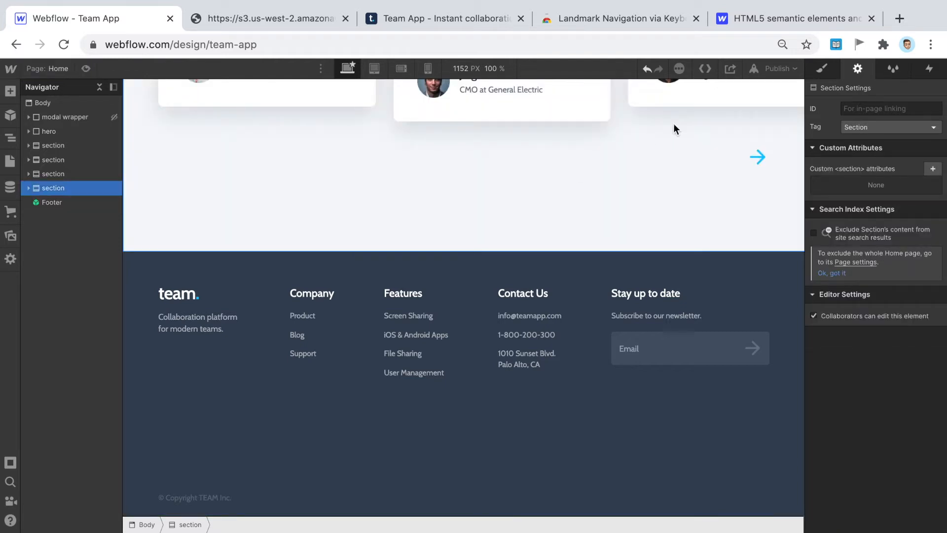
- Publish the site to team-app.webflow.io and open the live page in a new tab
left_click(778, 70)
left_click(714, 216)
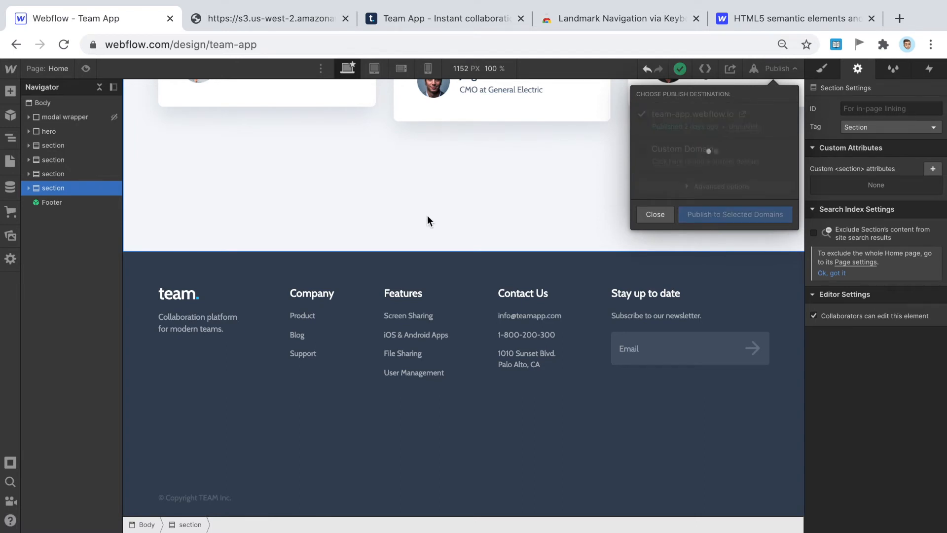
left_click(743, 114)
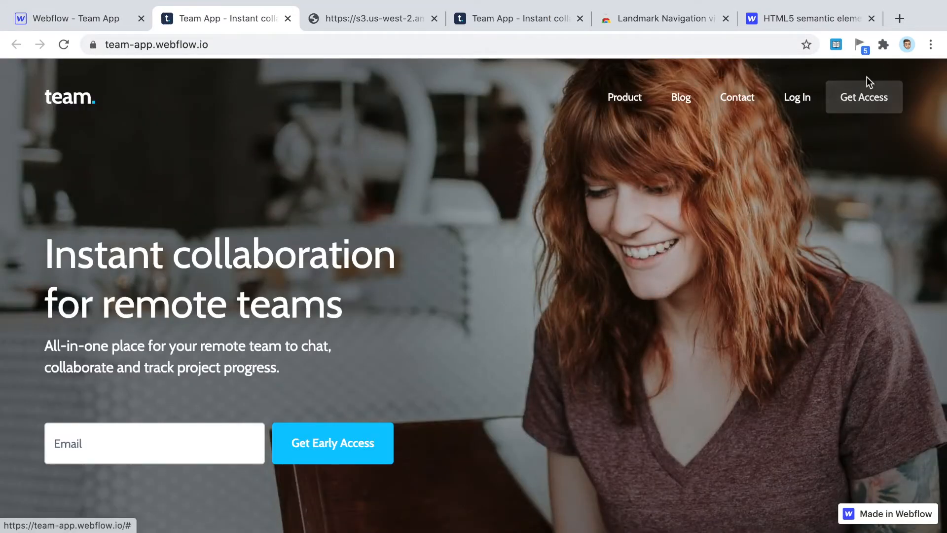
- List the live page's landmarks and compare them with the diagram and the earlier live tab
left_click(860, 43)
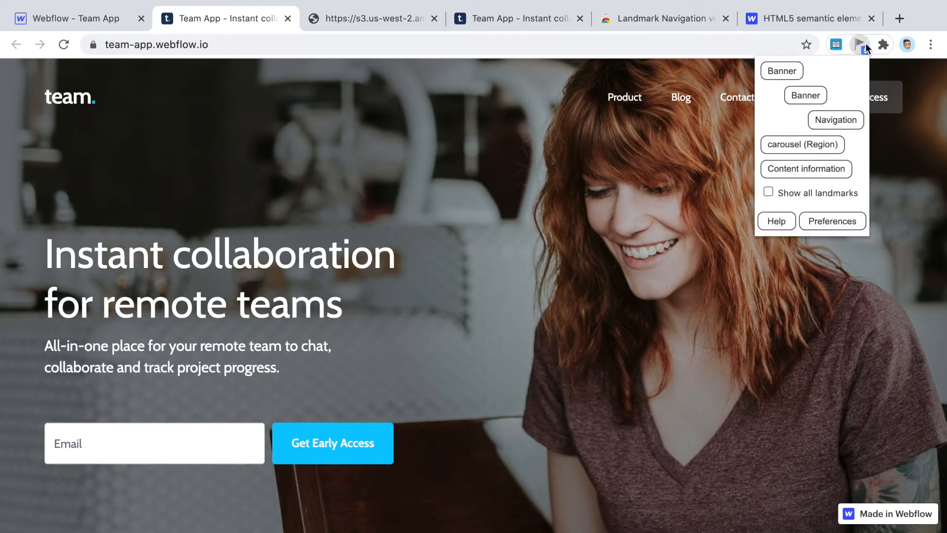
left_click(371, 18)
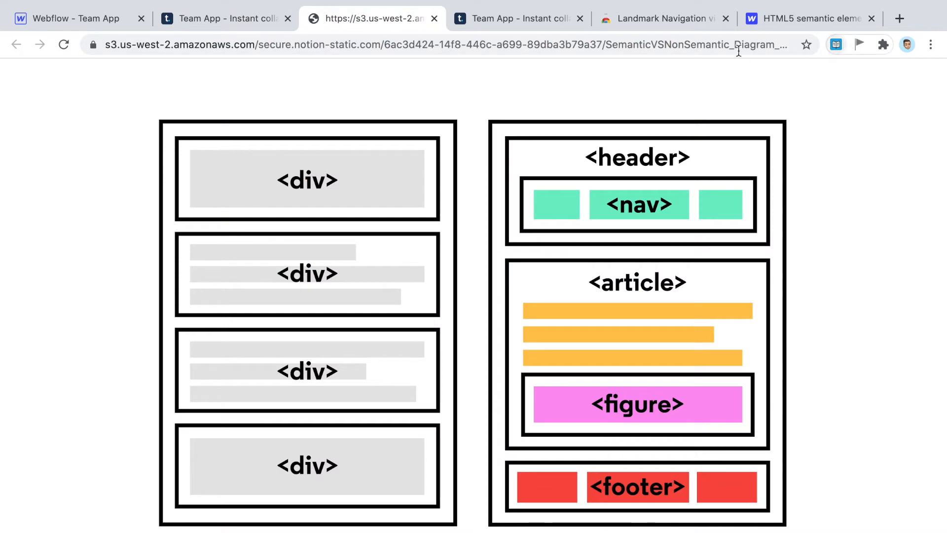
left_click(508, 22)
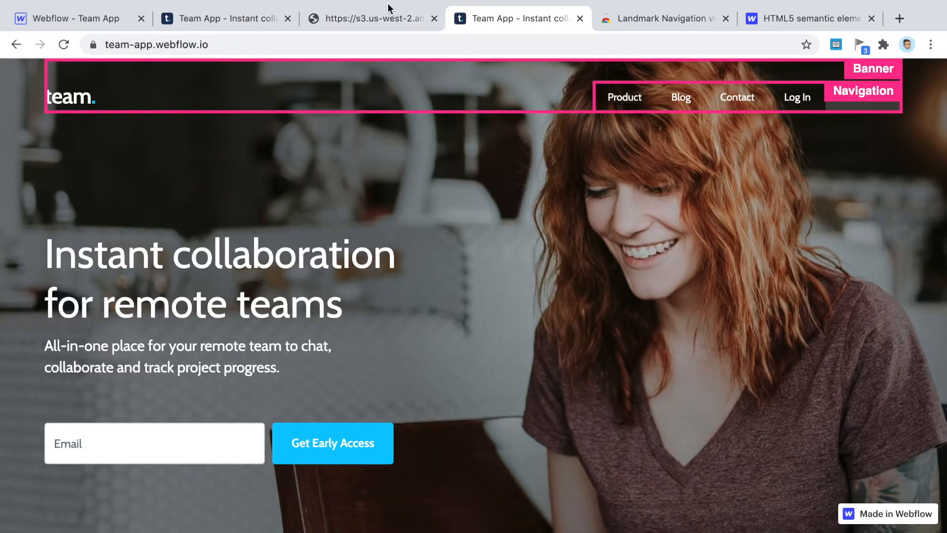
left_click(224, 21)
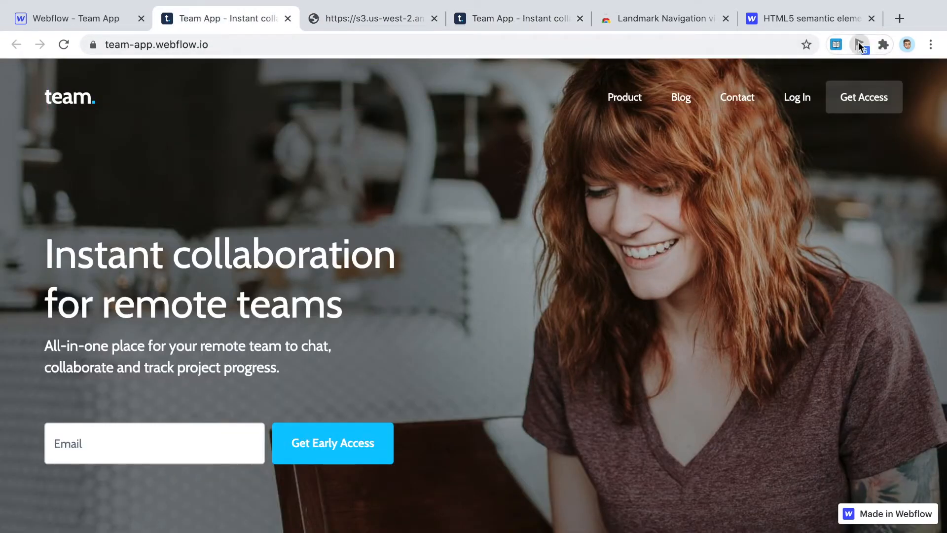
- Outline every landmark on the published page, close the extension popup, and check the overlays
left_click(859, 44)
left_click(798, 193)
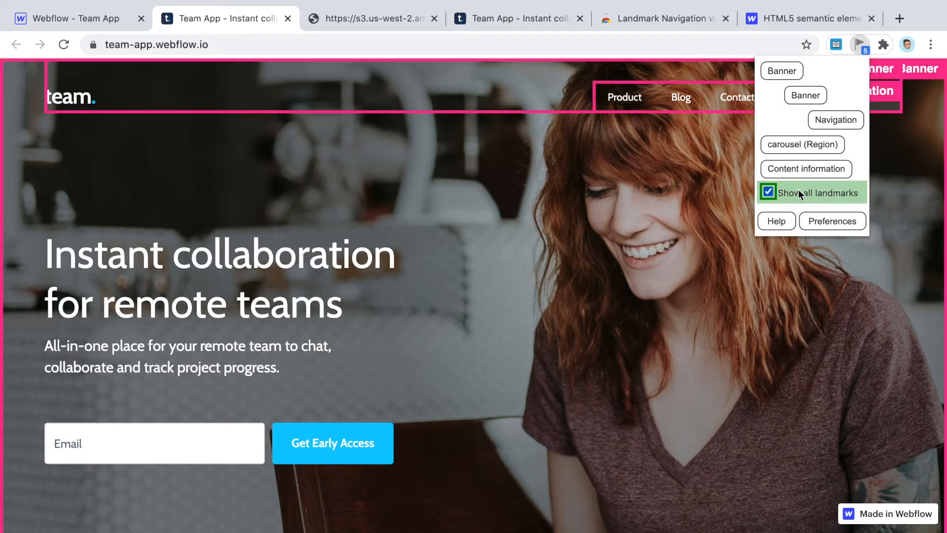
left_click(520, 165)
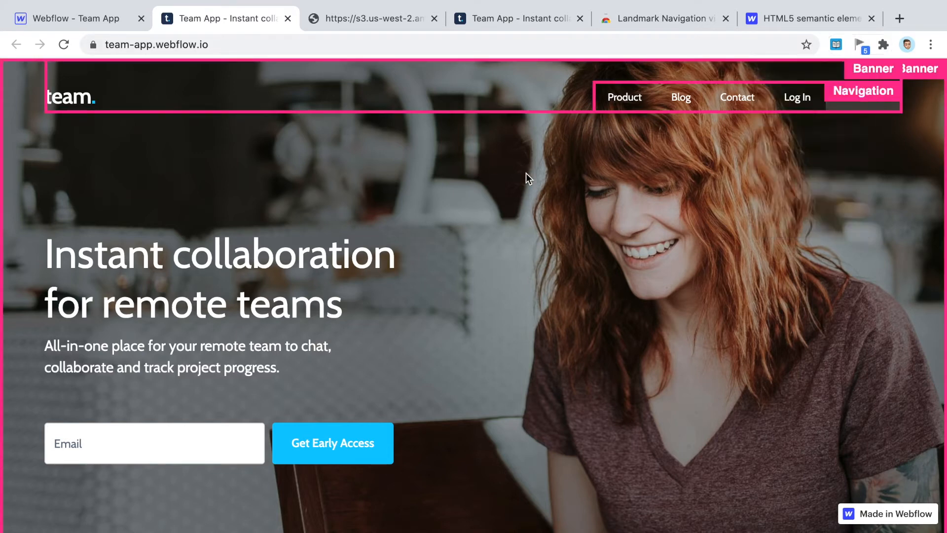
scroll(916, 72, "down", 5)
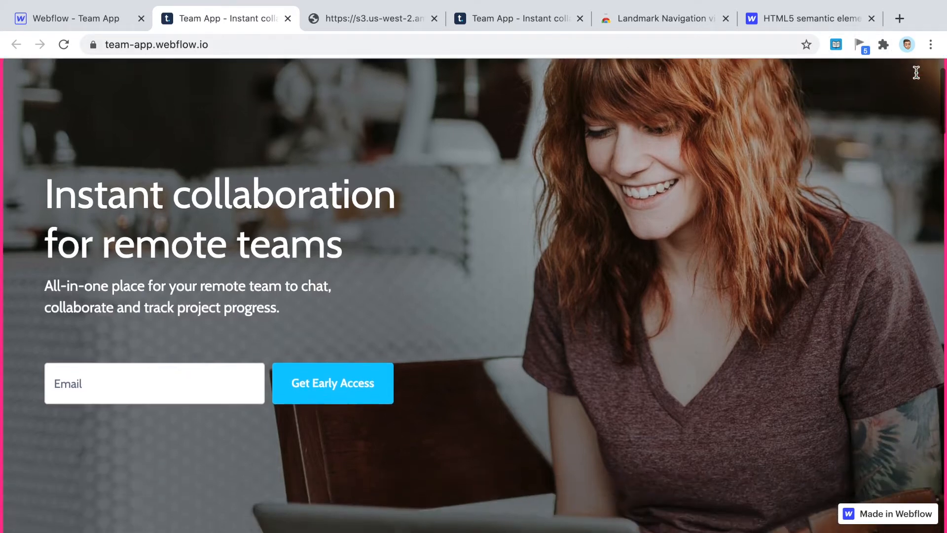
scroll(888, 64, "up", 5)
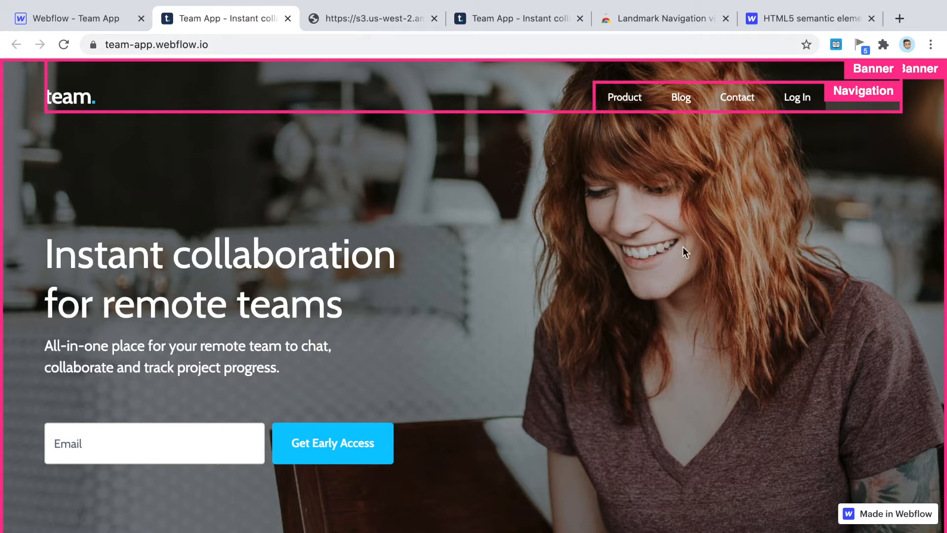
- Set the hero block's tag back from Header to Div in the Designer
left_click(29, 18)
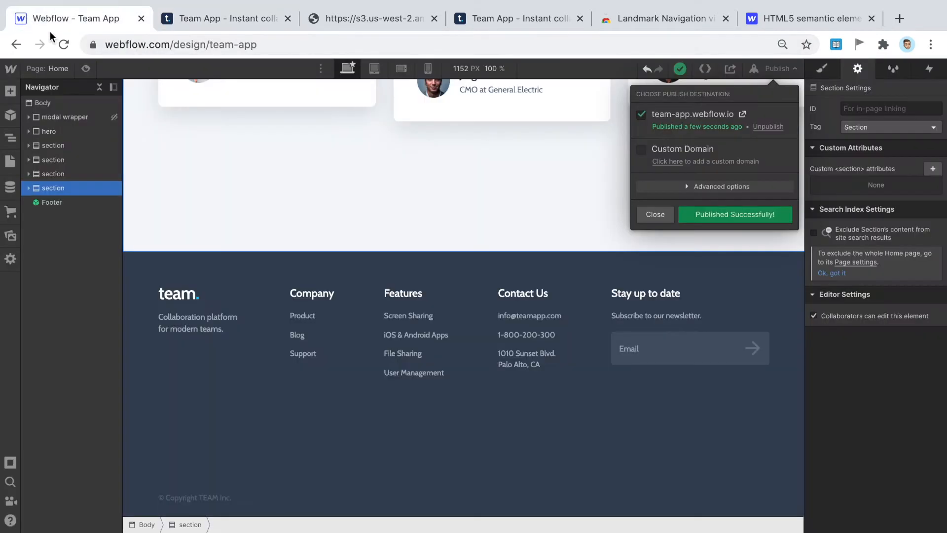
left_click(70, 129)
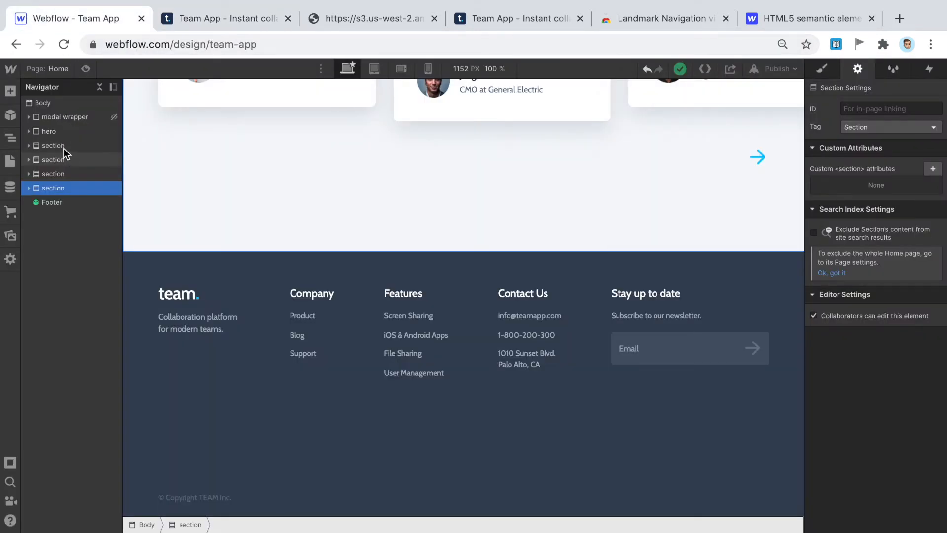
left_click(65, 130)
left_click(875, 126)
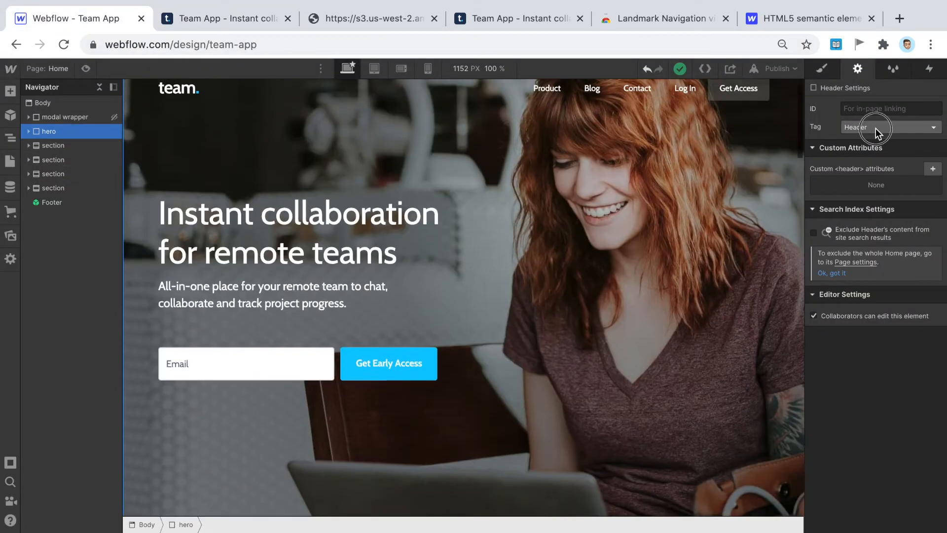
left_click(866, 140)
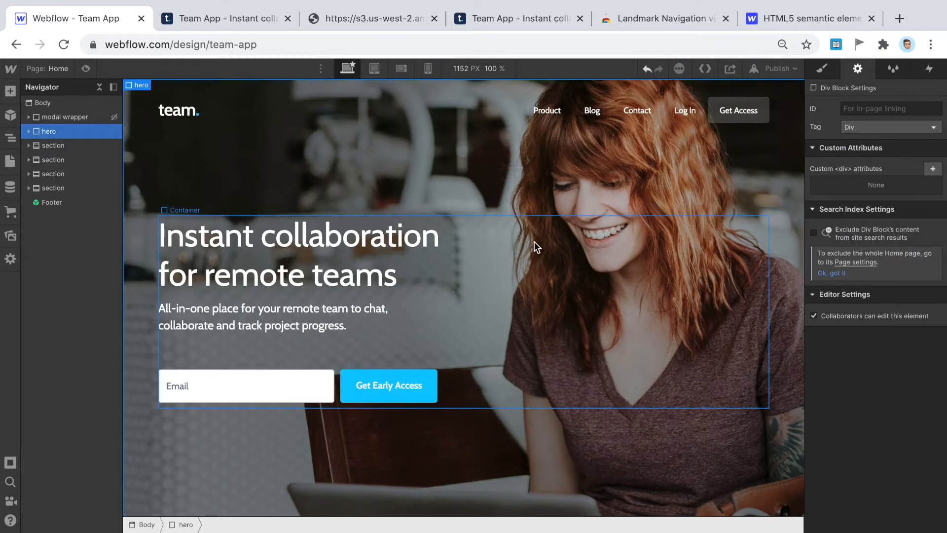
- Select the Navbar, collapse its inner container, and return to the published site
left_click(311, 109)
left_click(65, 145)
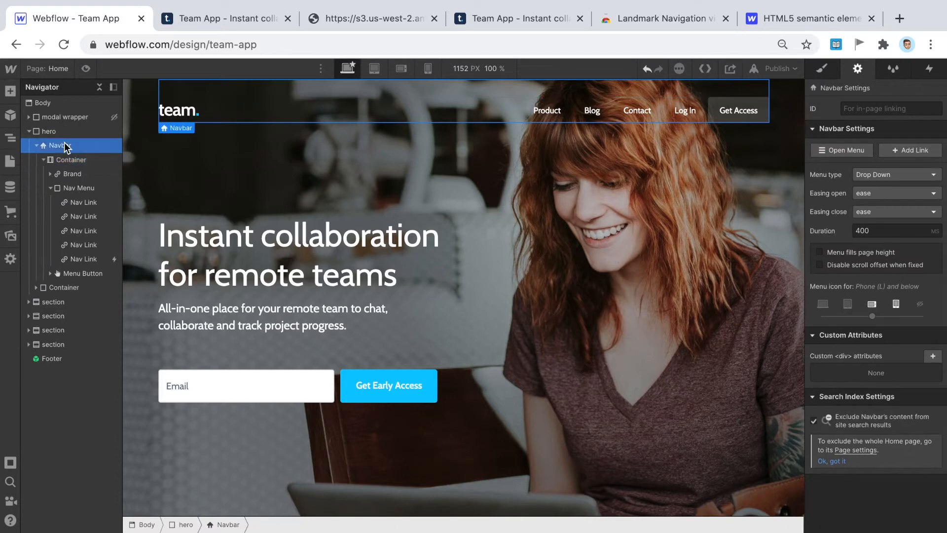
left_click(44, 159)
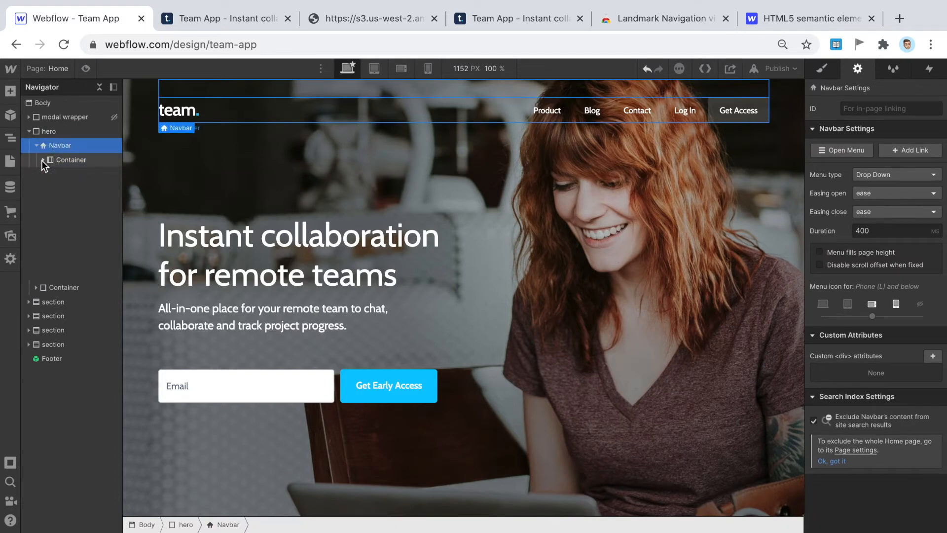
left_click(216, 18)
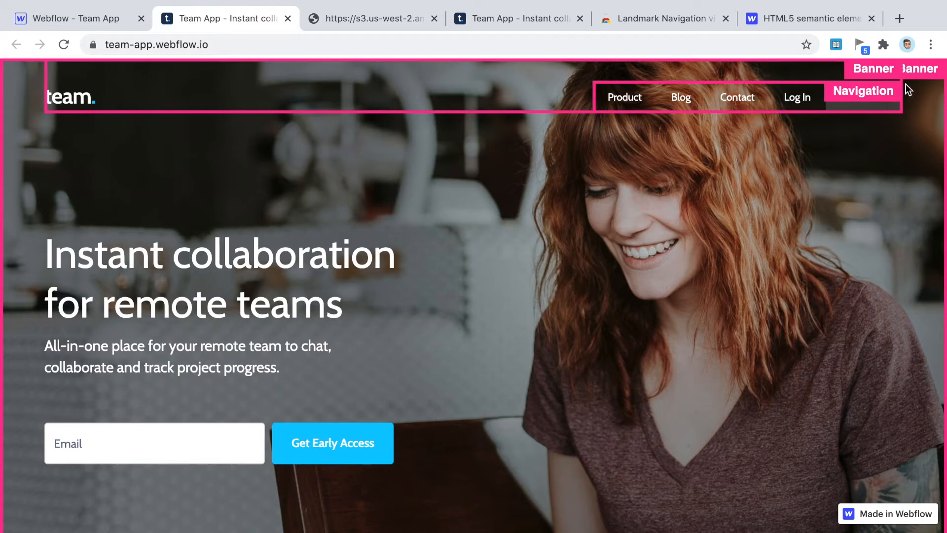
scroll(667, 157, "down", 15)
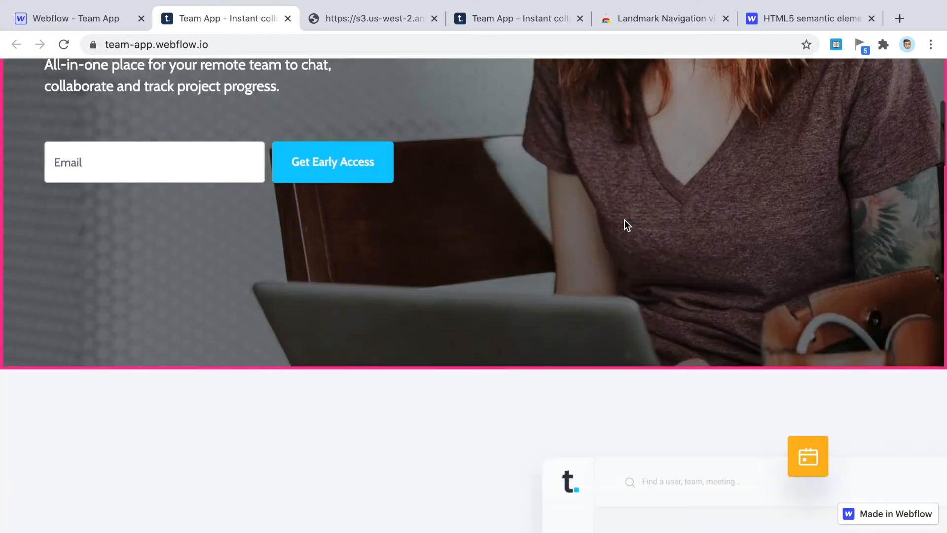
scroll(666, 323, "down", 10)
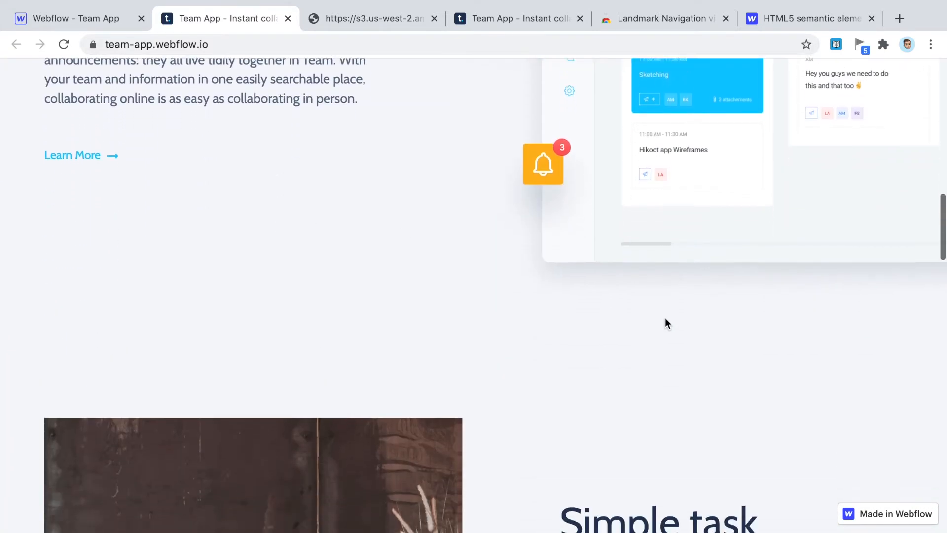
scroll(852, 232, "up", 2)
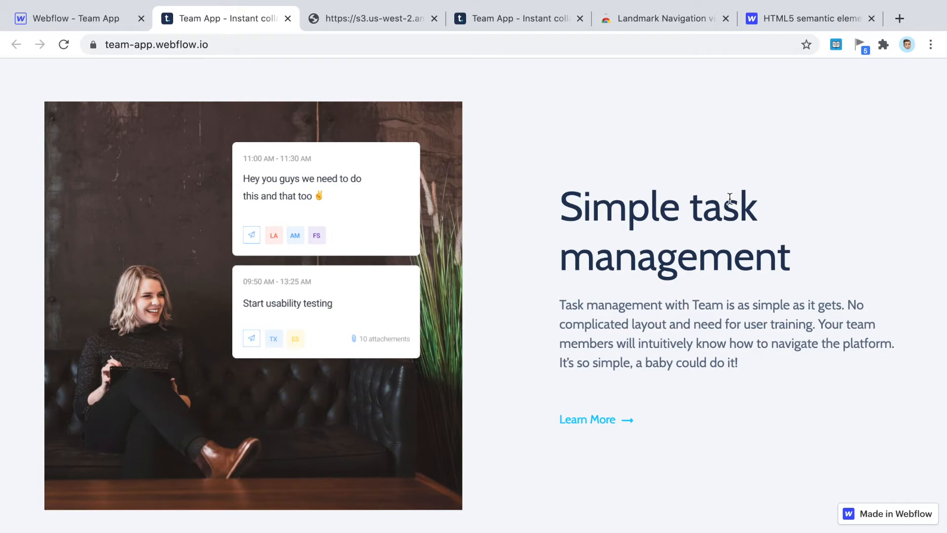
scroll(730, 197, "down", 10)
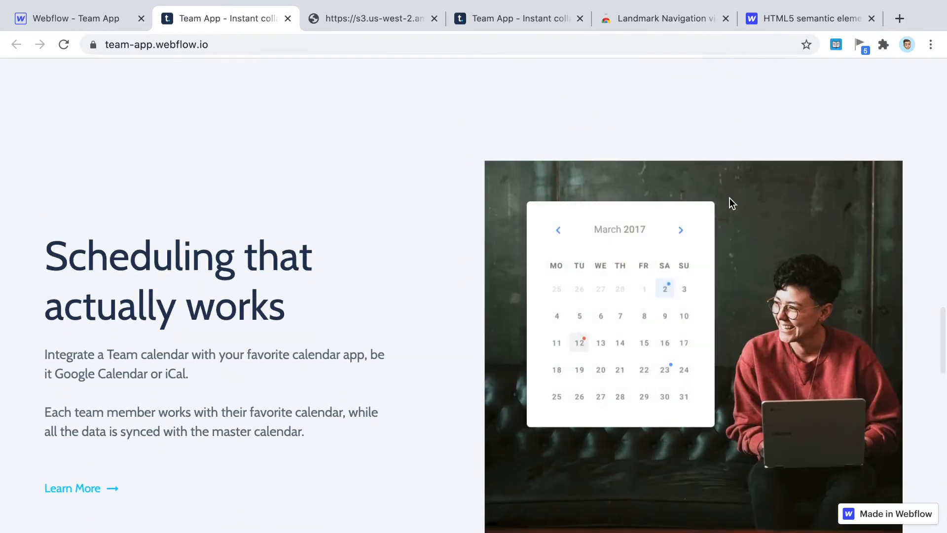
scroll(730, 197, "down", 4)
scroll(209, 295, "down", 5)
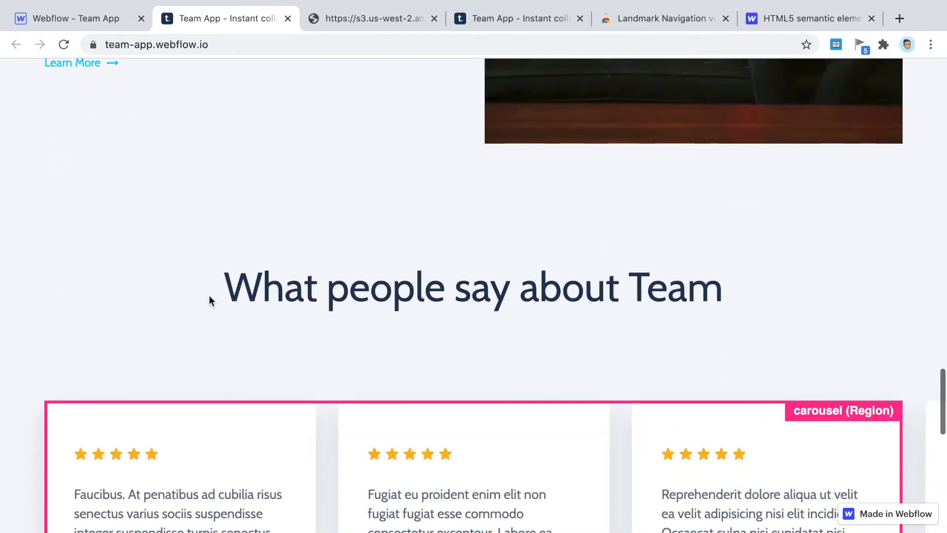
scroll(209, 300, "down", 3)
scroll(363, 156, "down", 2)
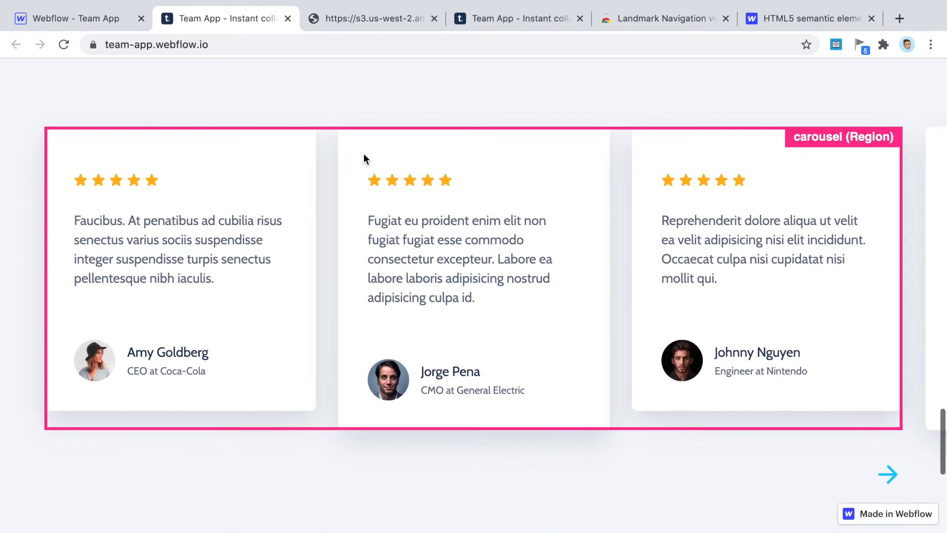
scroll(363, 156, "up", 1)
scroll(363, 156, "down", 8)
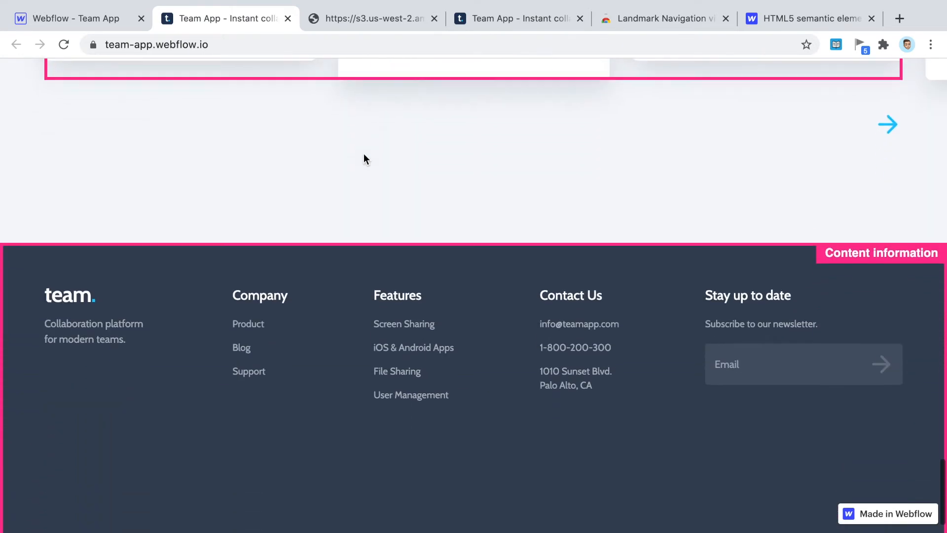
scroll(363, 158, "down", 1)
scroll(820, 237, "down", 2)
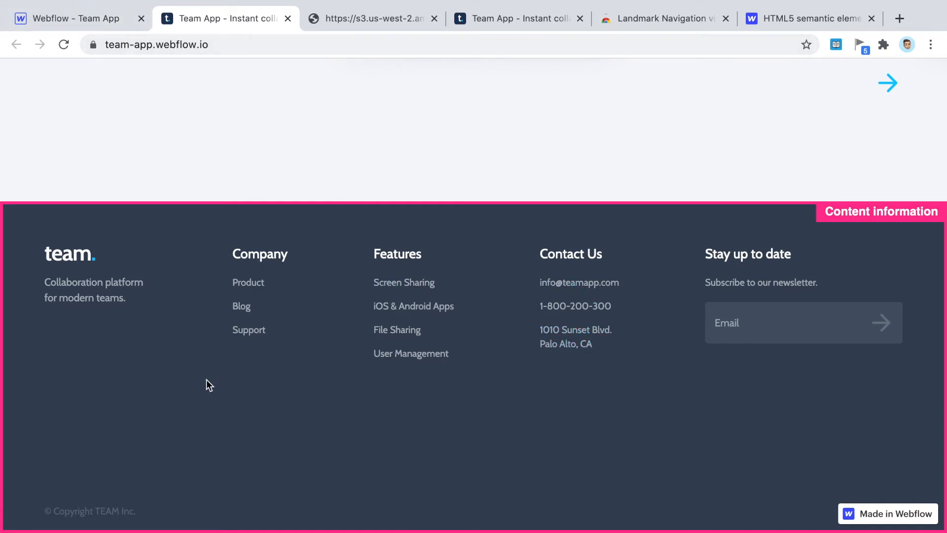
- Scroll to the footer, open the Footer symbol, and select its Company column
left_click(84, 19)
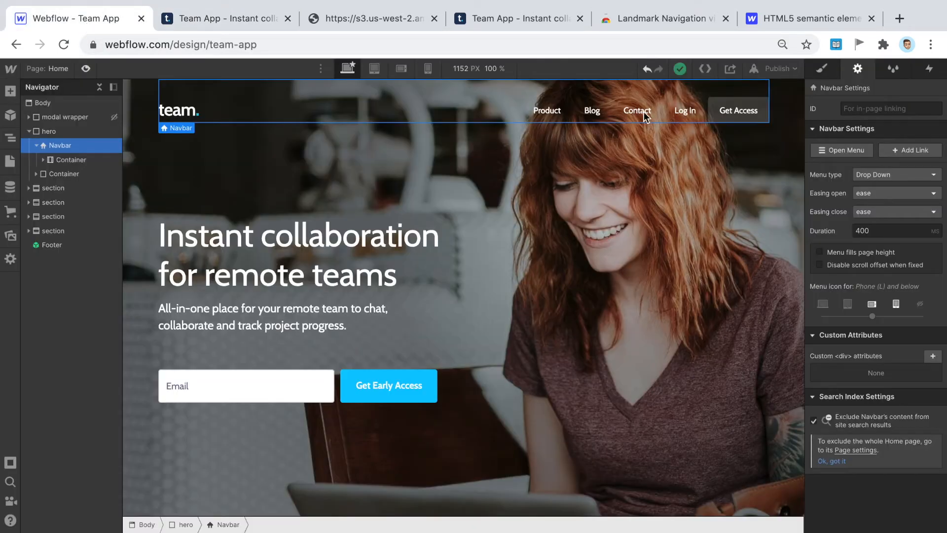
scroll(656, 171, "down", 20)
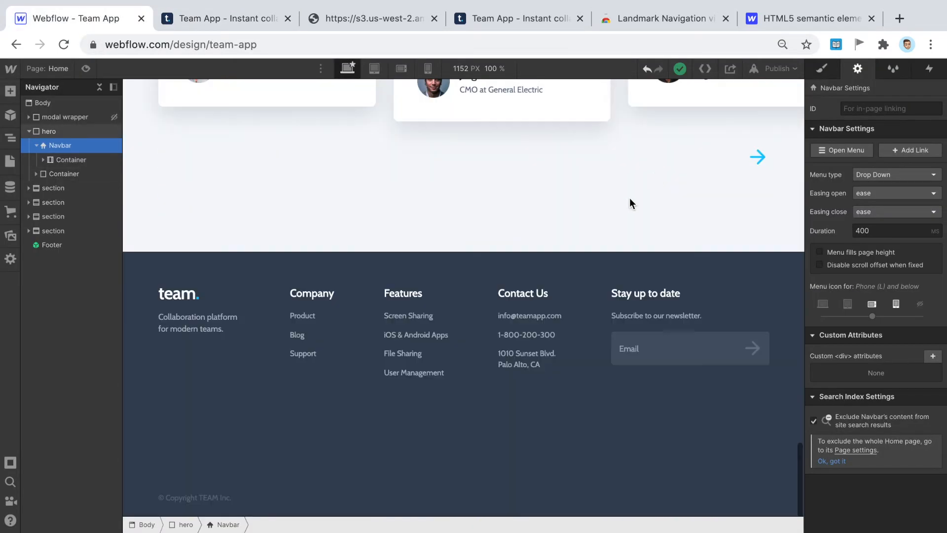
left_click(342, 336)
double_click(340, 335)
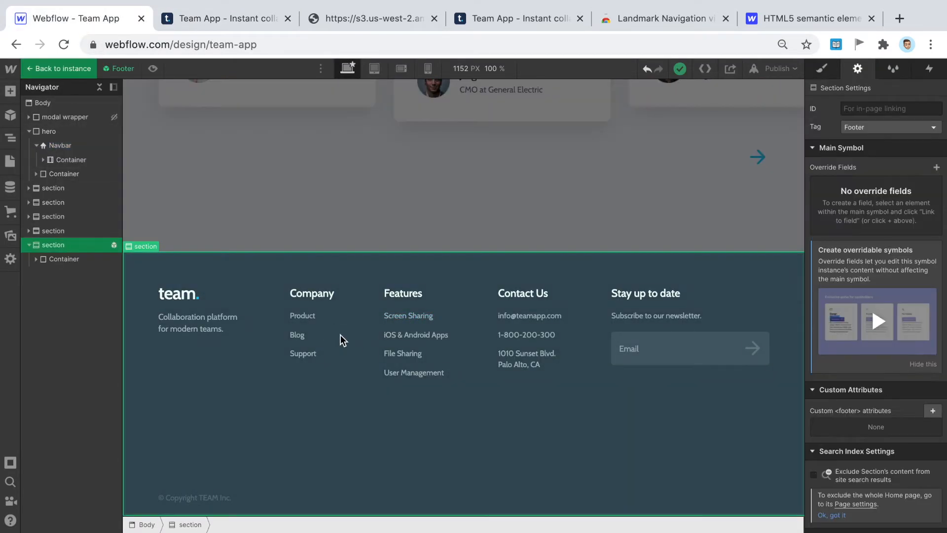
left_click(318, 302)
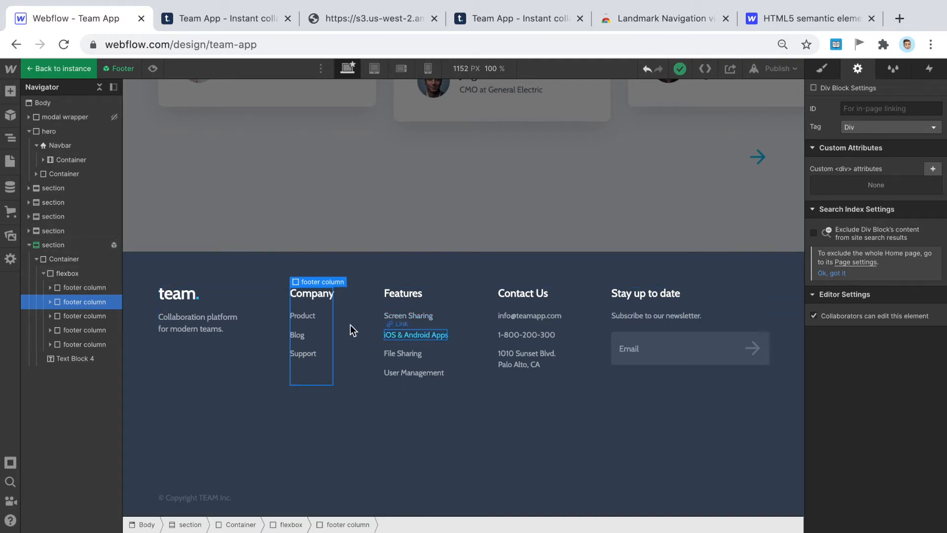
- Set the tag of the Company and Features footer columns to Nav
left_click(896, 130)
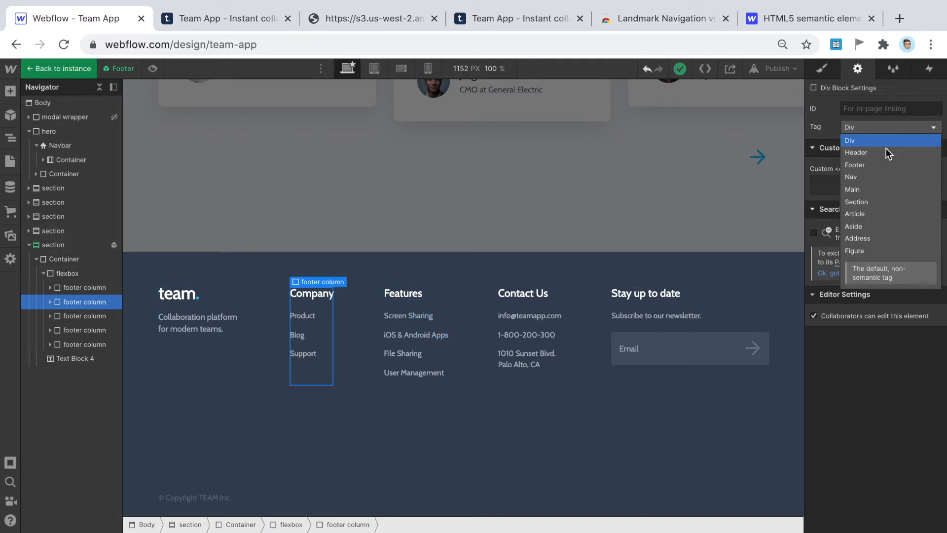
left_click(875, 180)
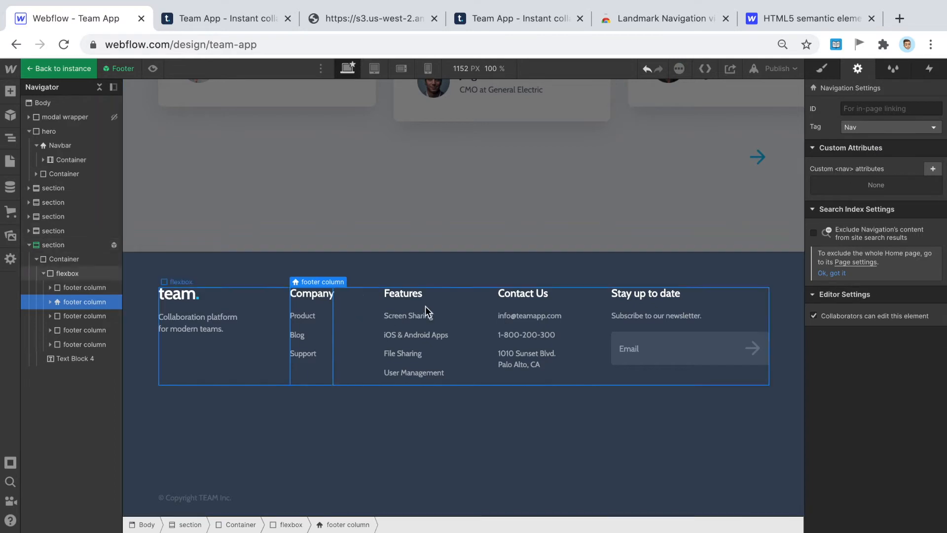
left_click(444, 308)
left_click(913, 129)
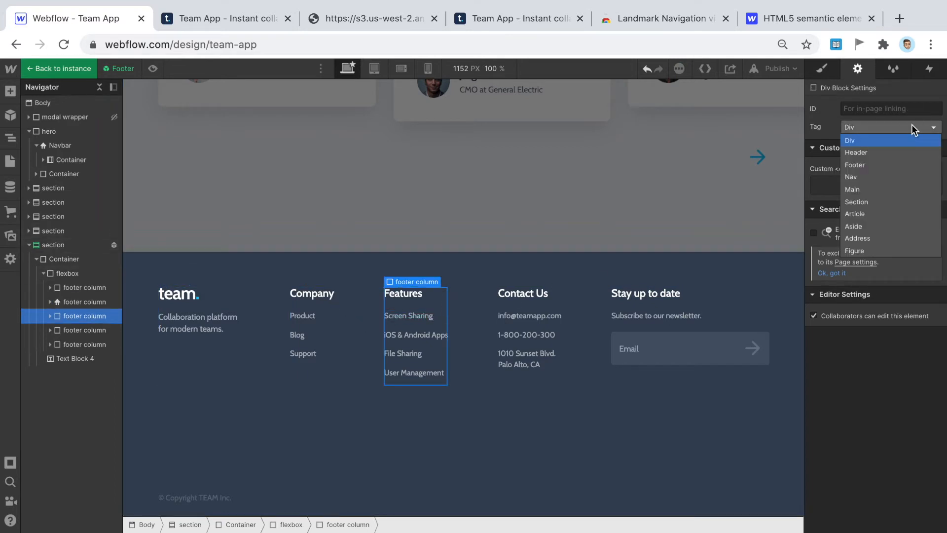
left_click(866, 176)
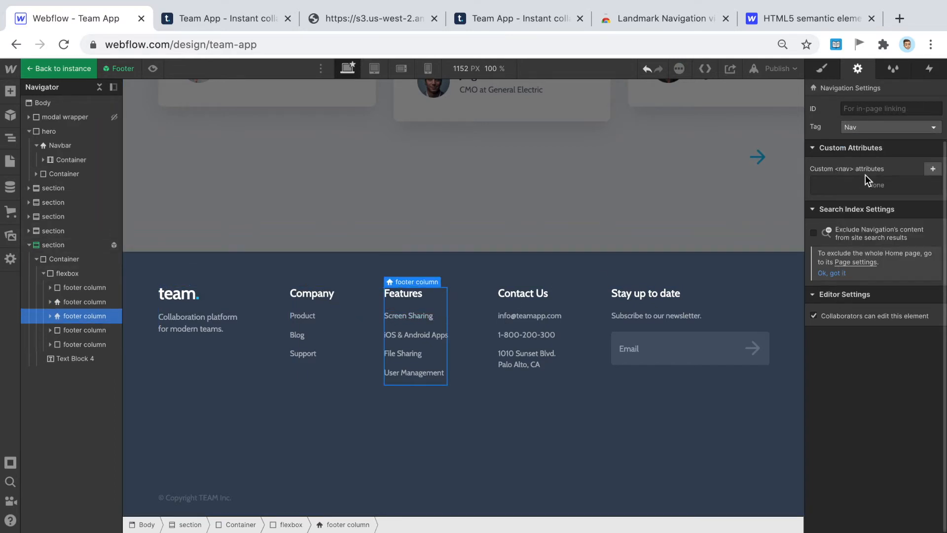
- Reopen the Footer symbol to select the Contact Us column, then view the HTML5 guide
left_click(641, 221)
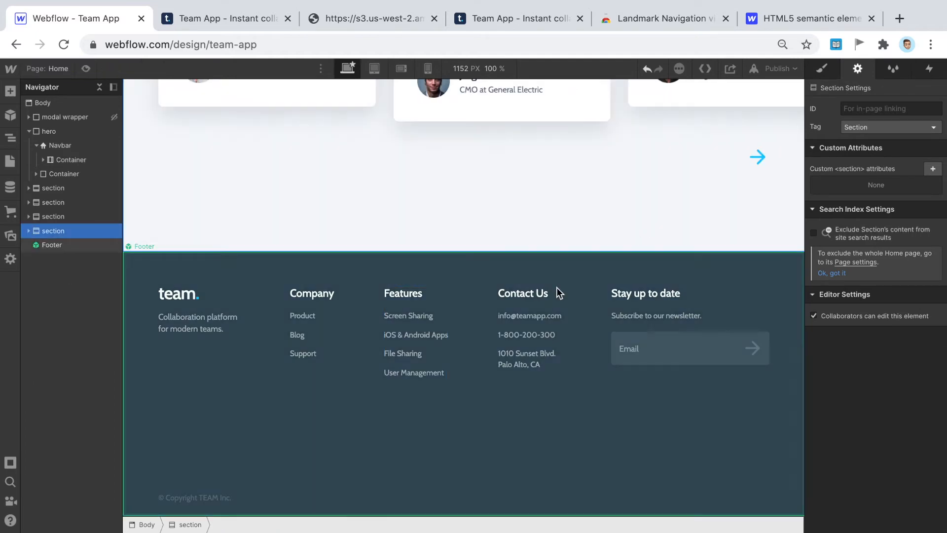
left_click(545, 302)
double_click(545, 305)
left_click(542, 305)
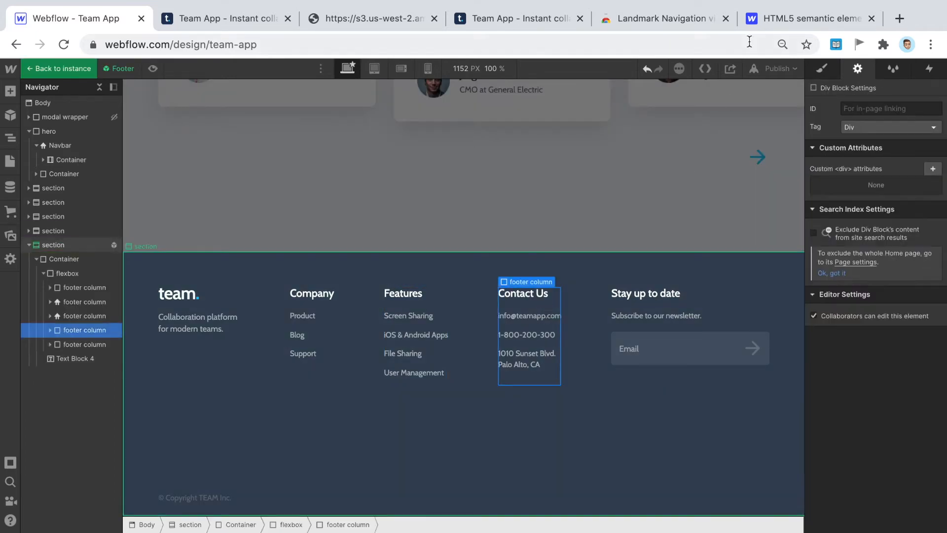
left_click(794, 19)
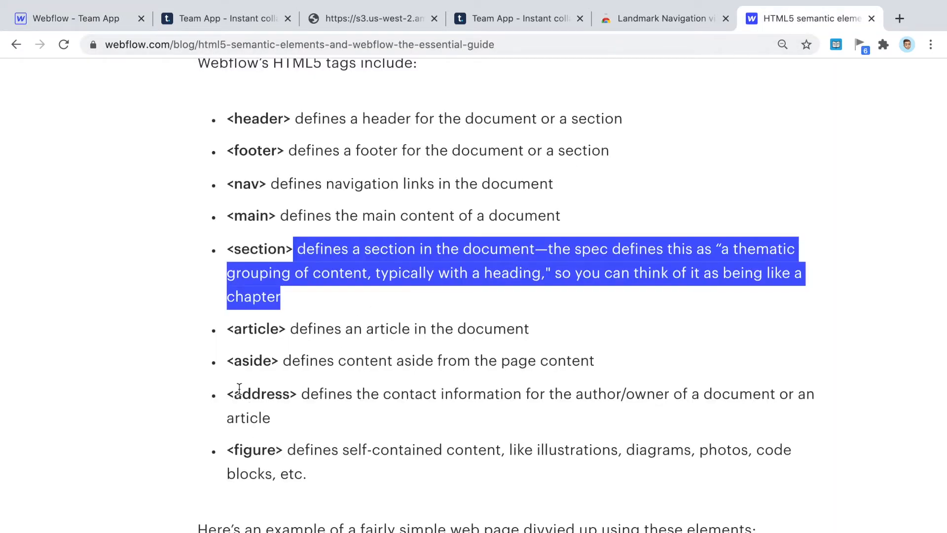
- Highlight the <address> tag's description in the HTML5 semantic elements guide
left_click_drag(229, 389, 392, 415)
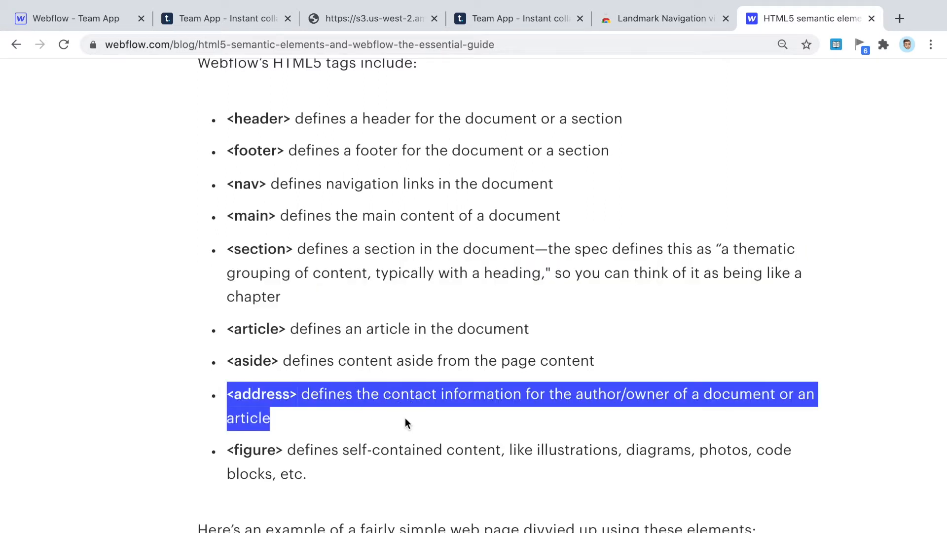
- Set the Contact Us footer column's HTML tag to Address
left_click(95, 21)
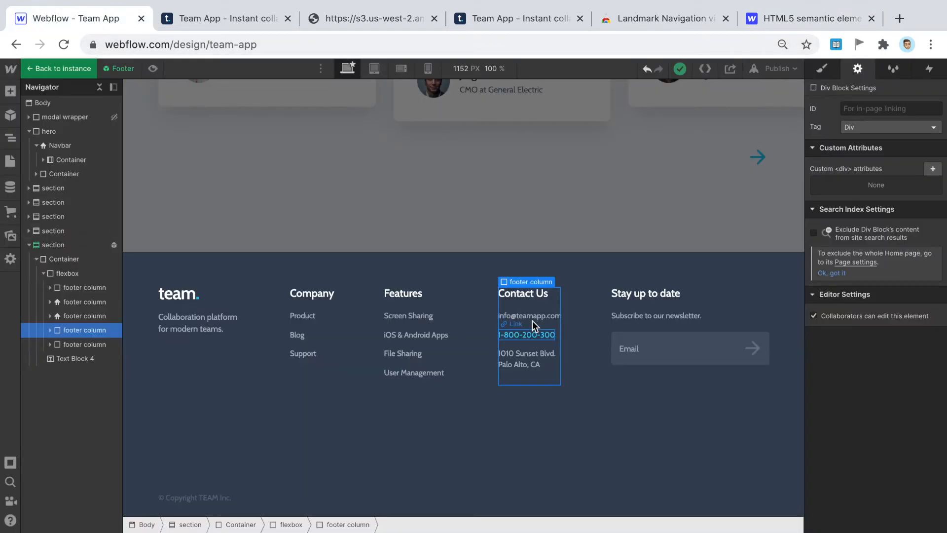
left_click(888, 127)
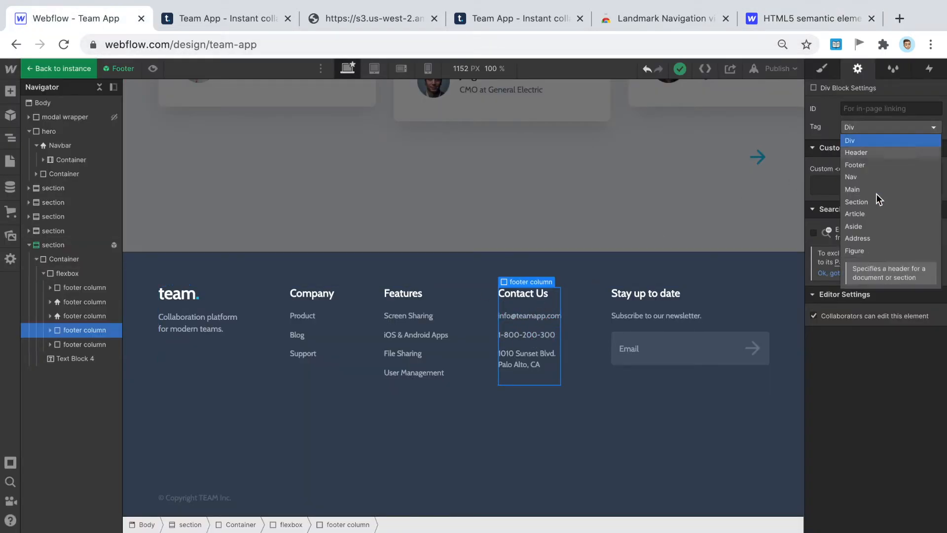
left_click(863, 241)
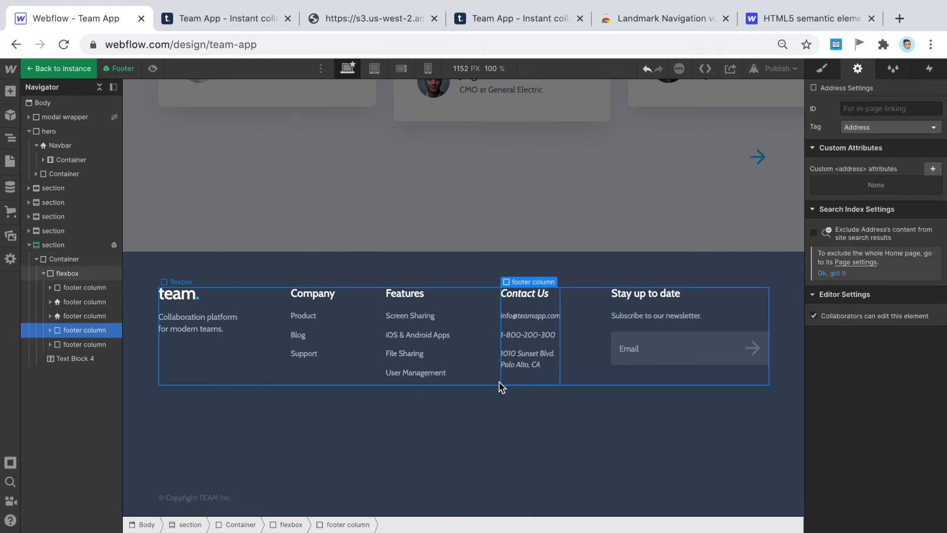
- Try Italicize on the footer column's typography, then revert it to Regular
left_click(824, 71)
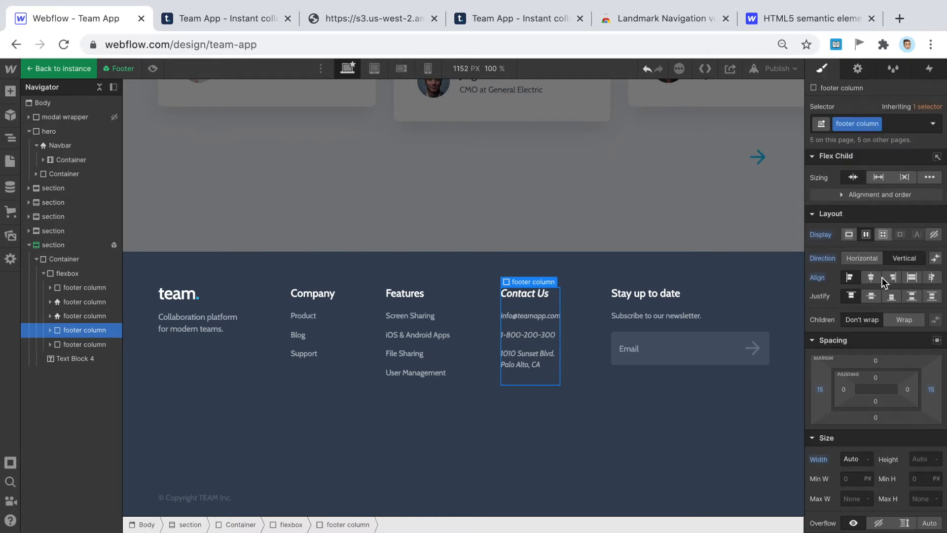
scroll(886, 282, "down", 2)
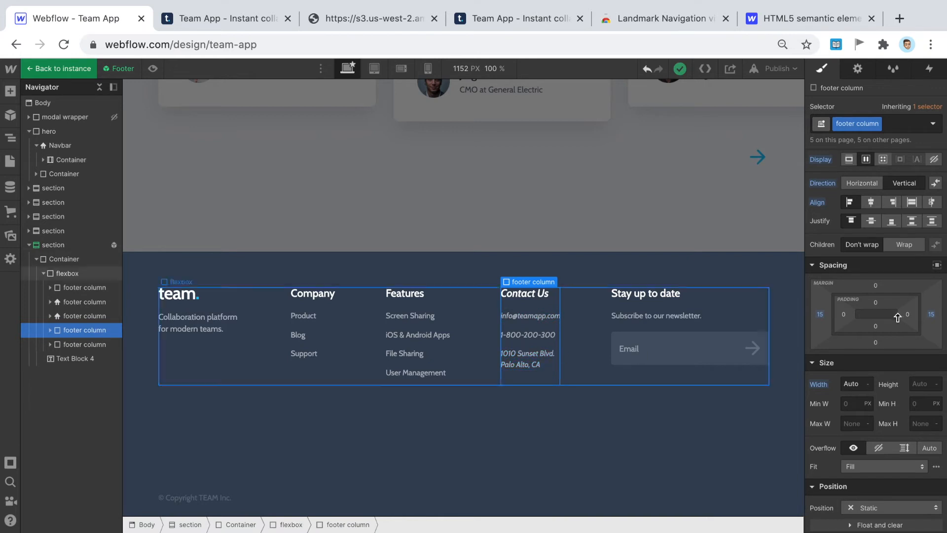
scroll(898, 312, "down", 10)
scroll(898, 312, "down", 5)
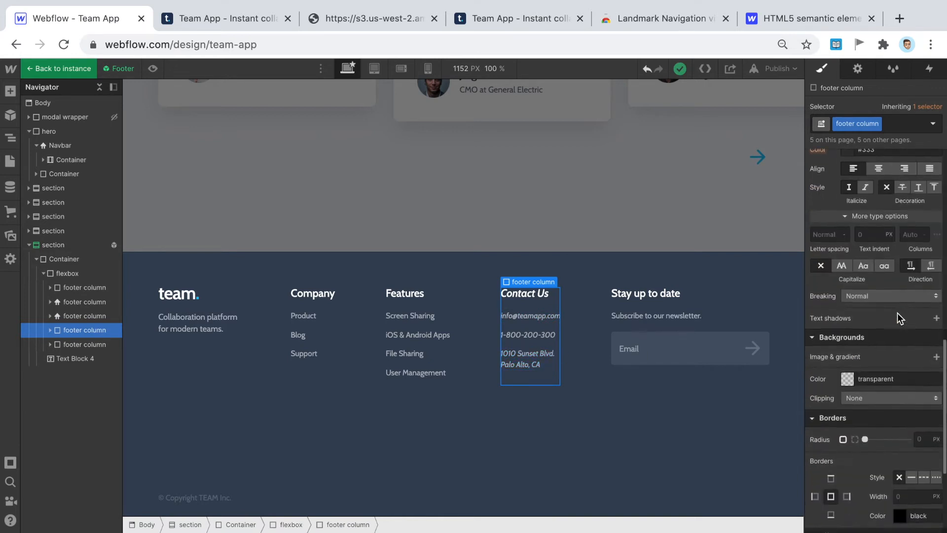
scroll(898, 313, "up", 3)
scroll(898, 316, "up", 4)
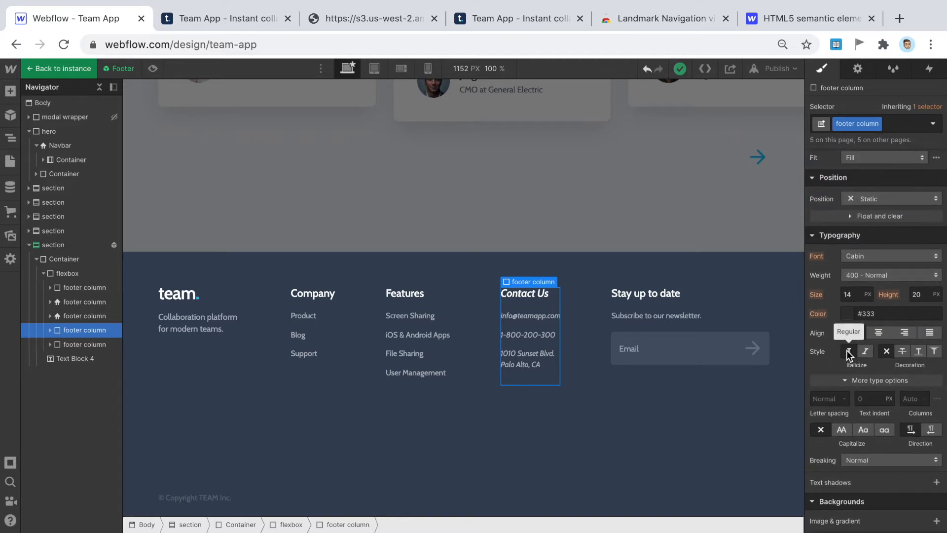
left_click(866, 351)
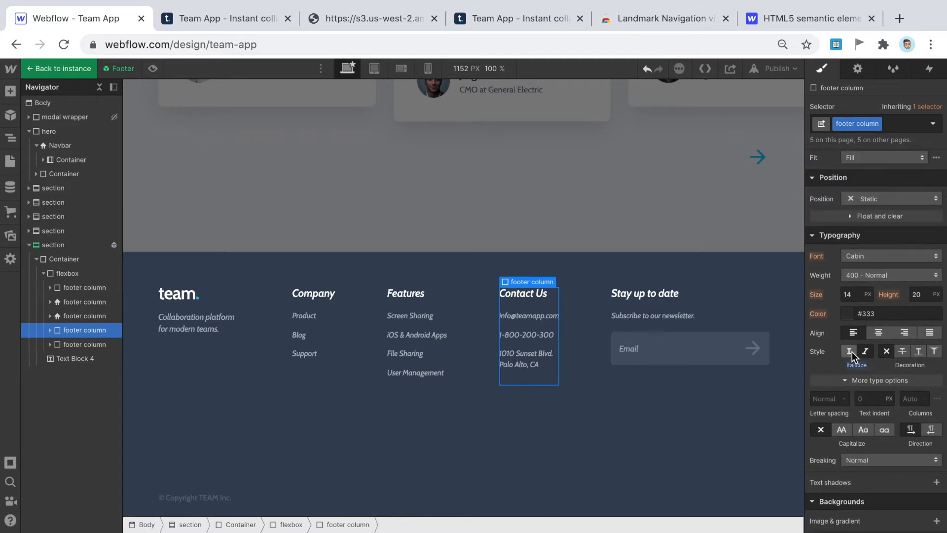
left_click(851, 351)
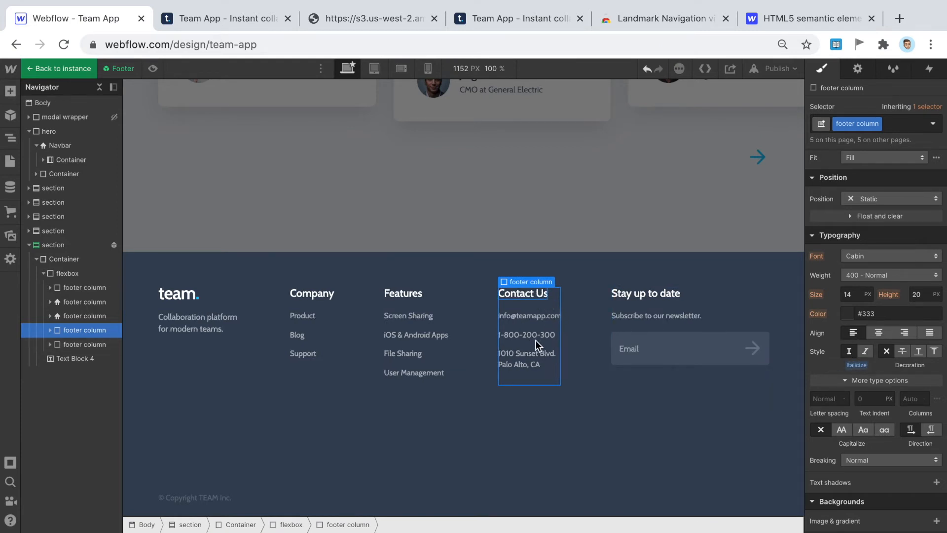
- Deselect the Footer symbol and publish the Team App site to team-app.webflow.io
left_click(454, 214)
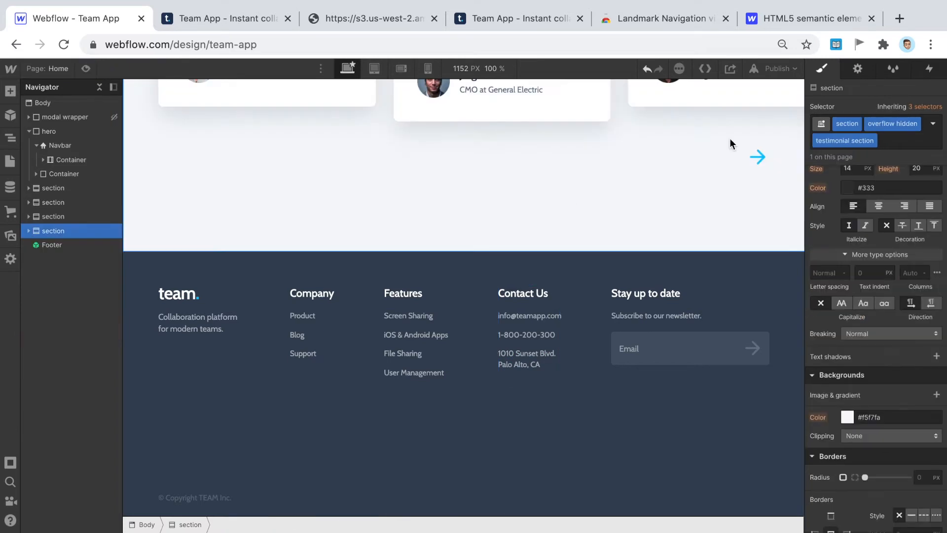
left_click(774, 72)
left_click(720, 221)
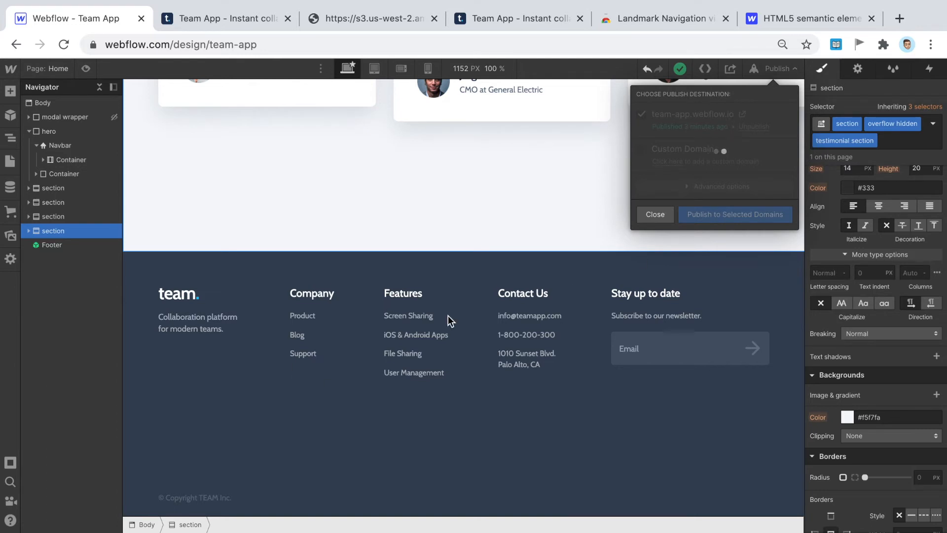
left_click(219, 14)
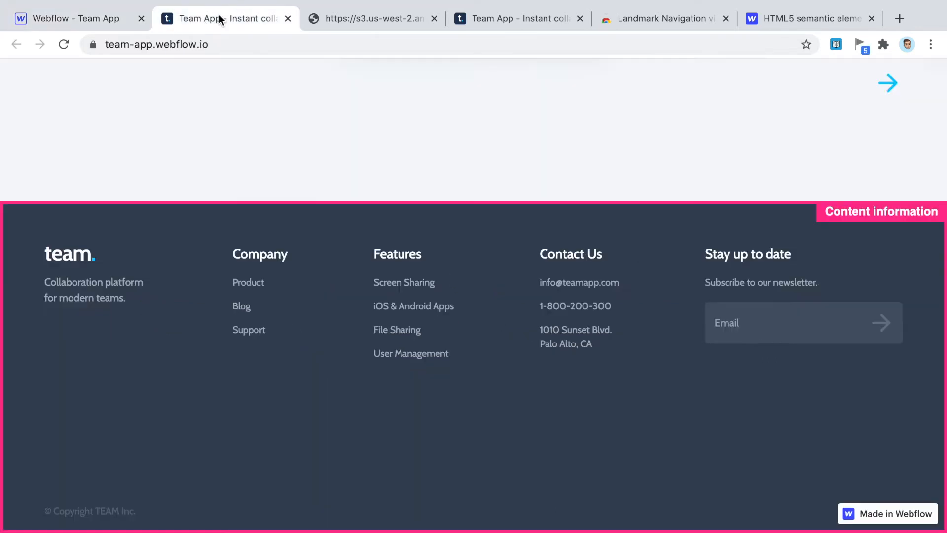
- Reload the live page, turn on Show all landmarks, and scroll to check the footer outlines
left_click(64, 44)
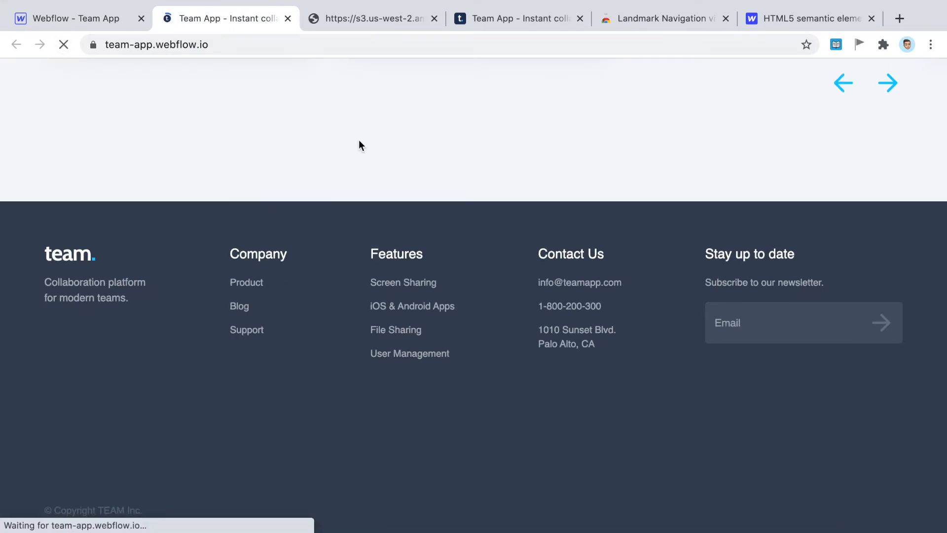
left_click(859, 44)
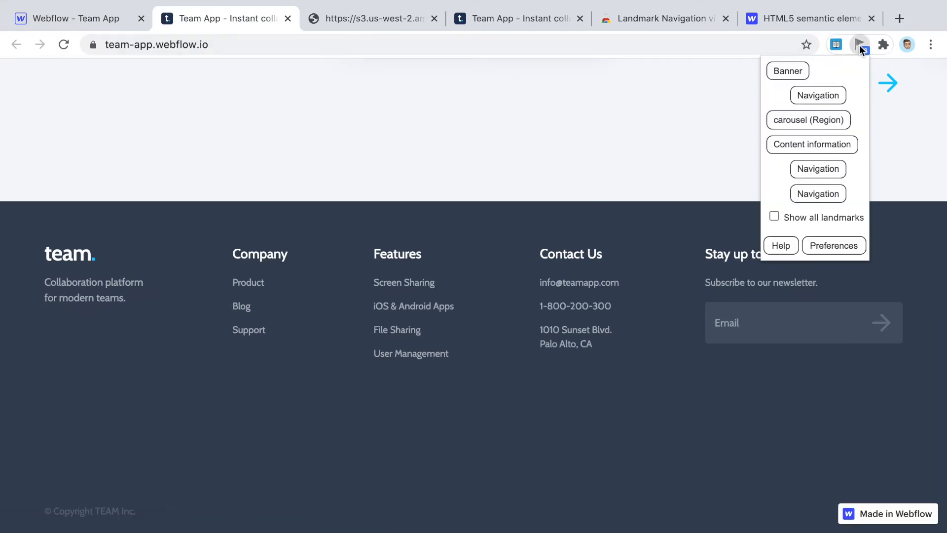
left_click(802, 216)
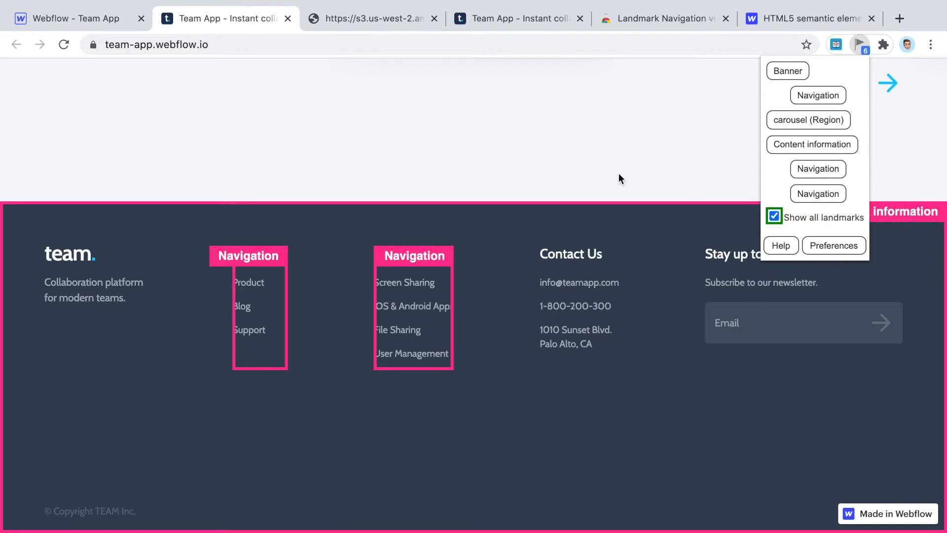
left_click(529, 113)
scroll(701, 355, "up", 3)
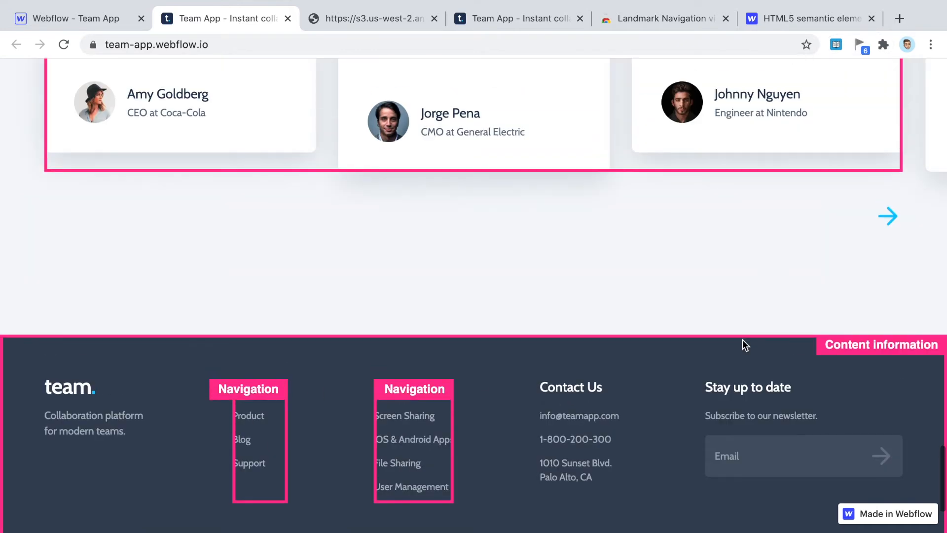
scroll(432, 377, "up", 10)
scroll(432, 372, "up", 15)
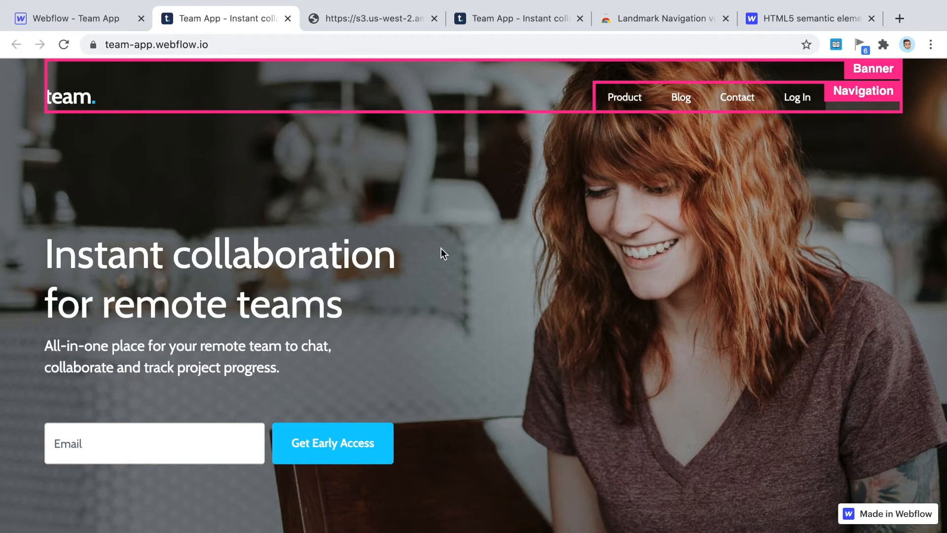
scroll(442, 247, "down", 20)
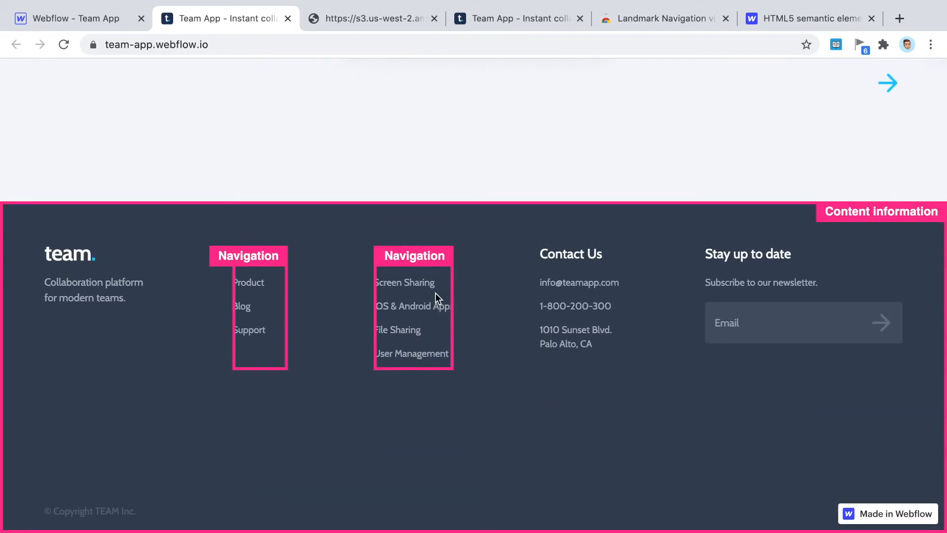
scroll(318, 123, "up", 6)
scroll(574, 280, "up", 3)
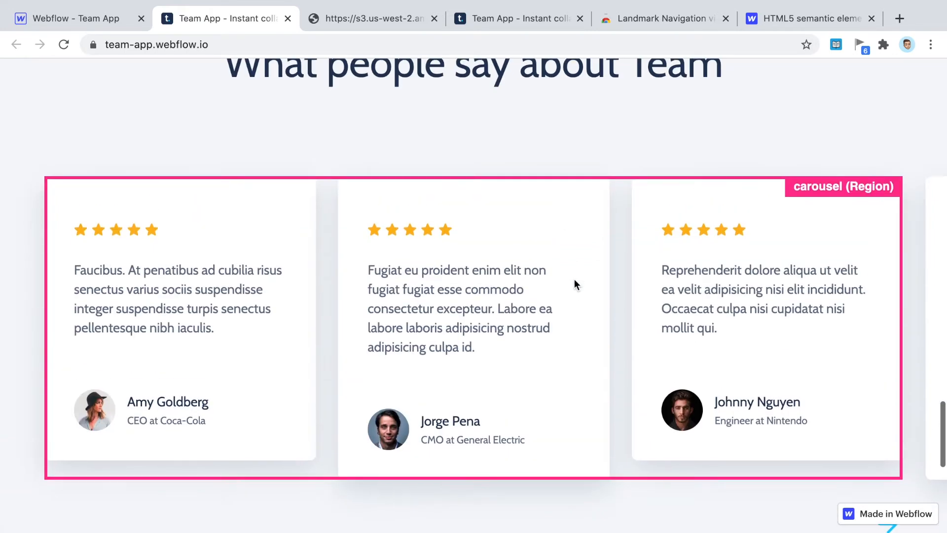
scroll(575, 279, "down", 10)
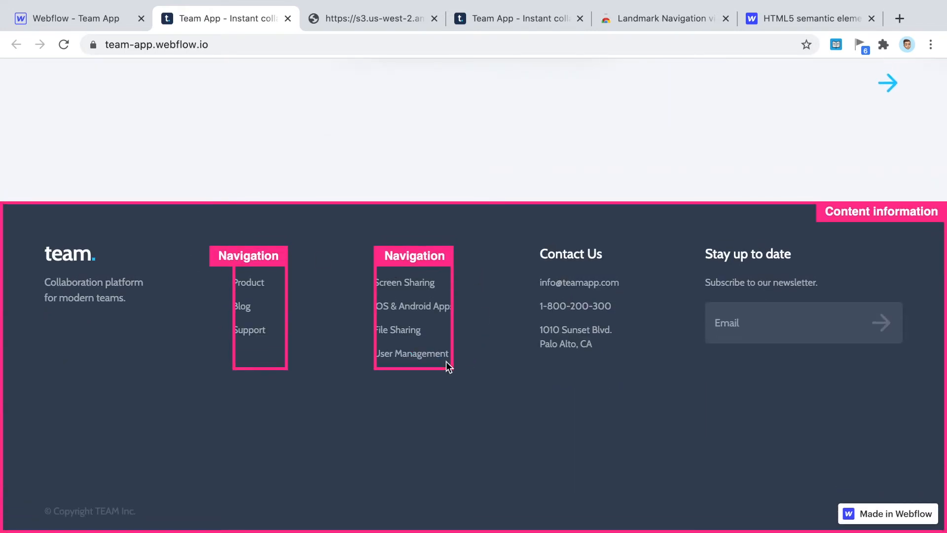
- Dismiss the publish confirmation and switch the Designer to the Blog Posts Template page
left_click(119, 19)
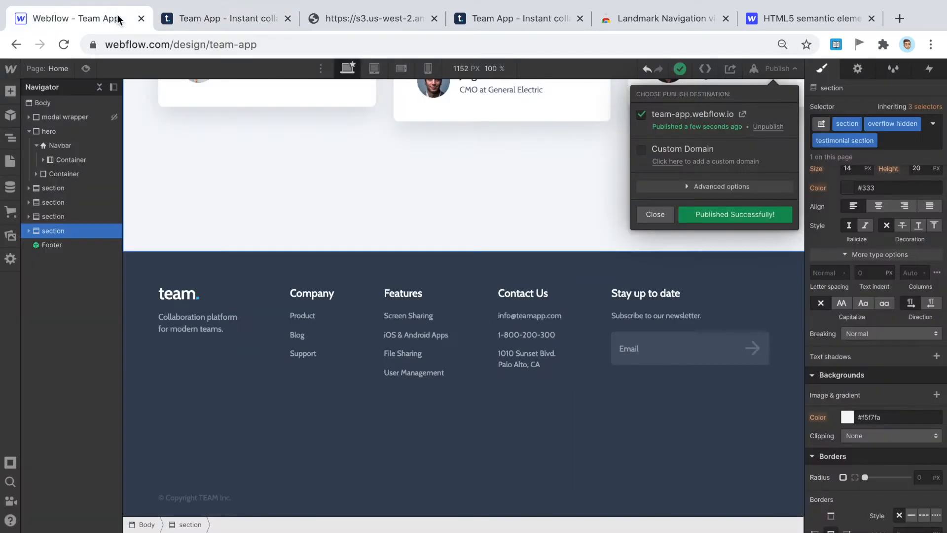
left_click(785, 70)
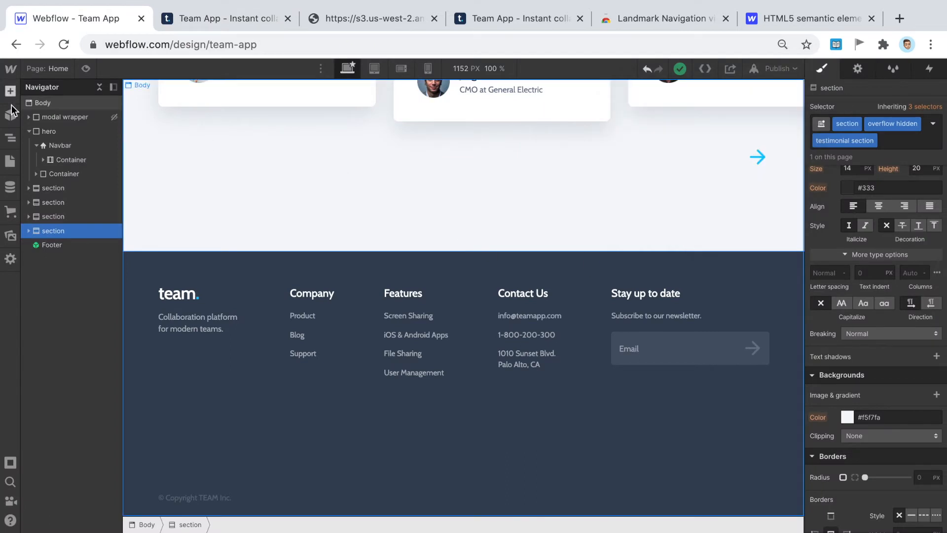
left_click(10, 162)
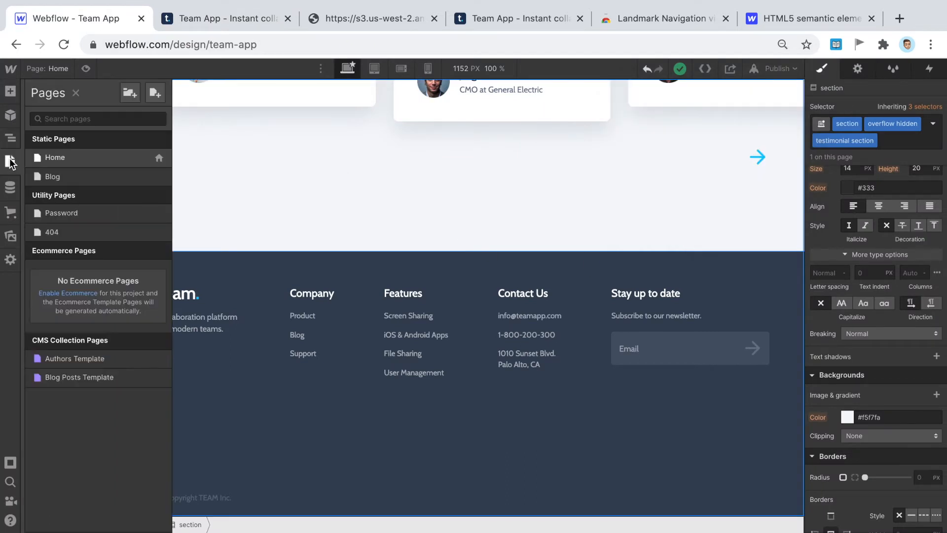
left_click(79, 376)
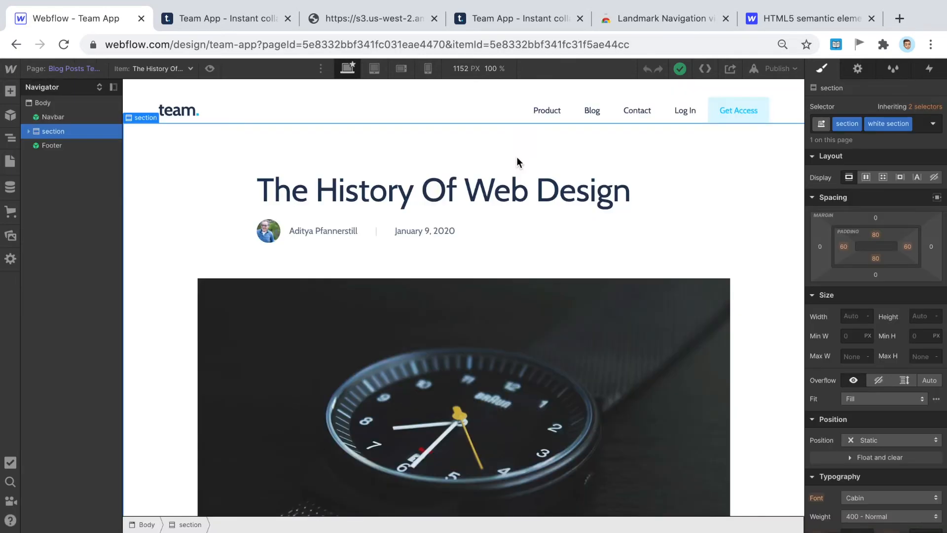
left_click(790, 67)
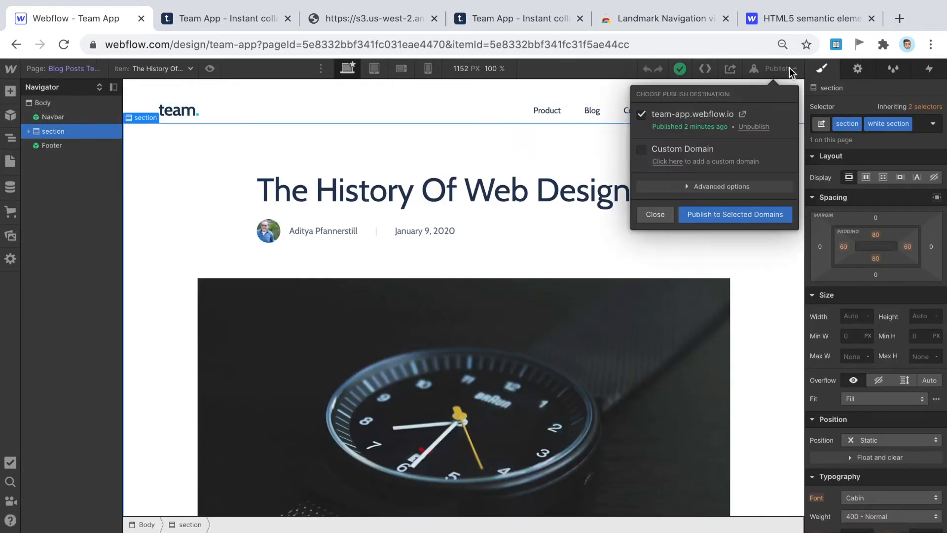
- Open the published blog post in a new tab and close the two older live-site tabs
left_click(744, 119)
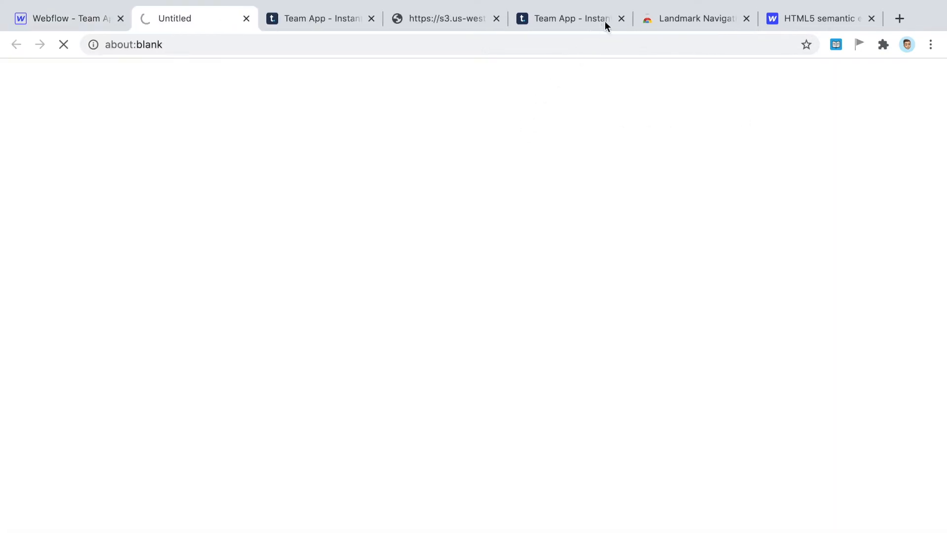
left_click(620, 19)
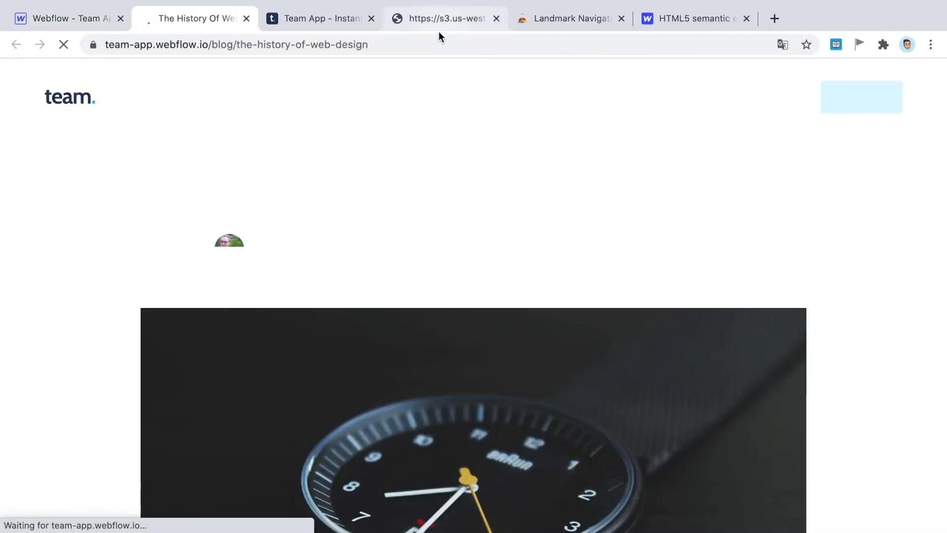
left_click(371, 18)
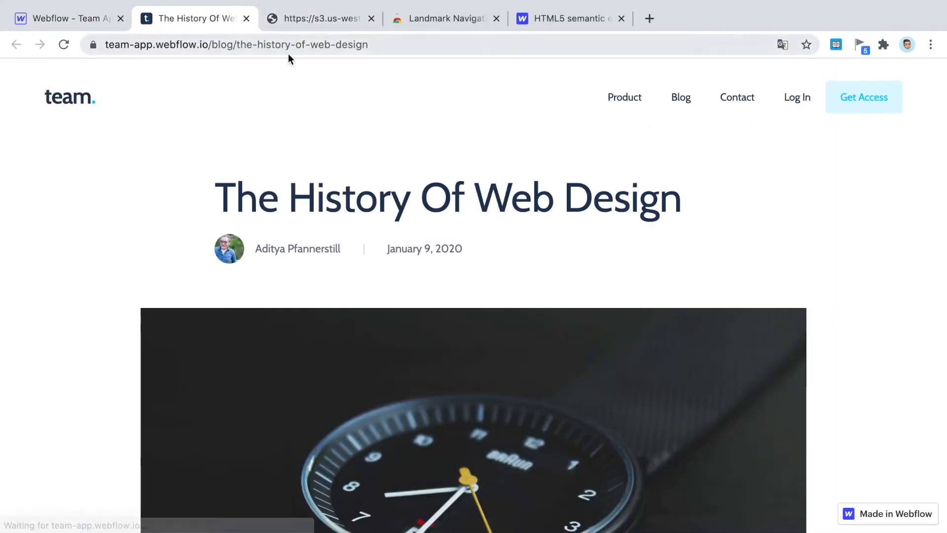
- Outline all landmarks on the blog post and scroll down to the footer to inspect them
left_click(858, 46)
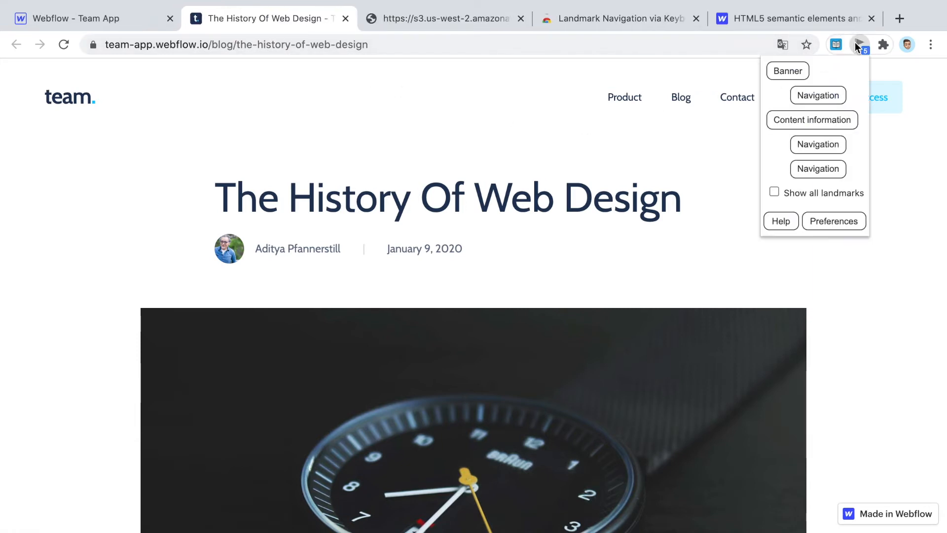
left_click(804, 193)
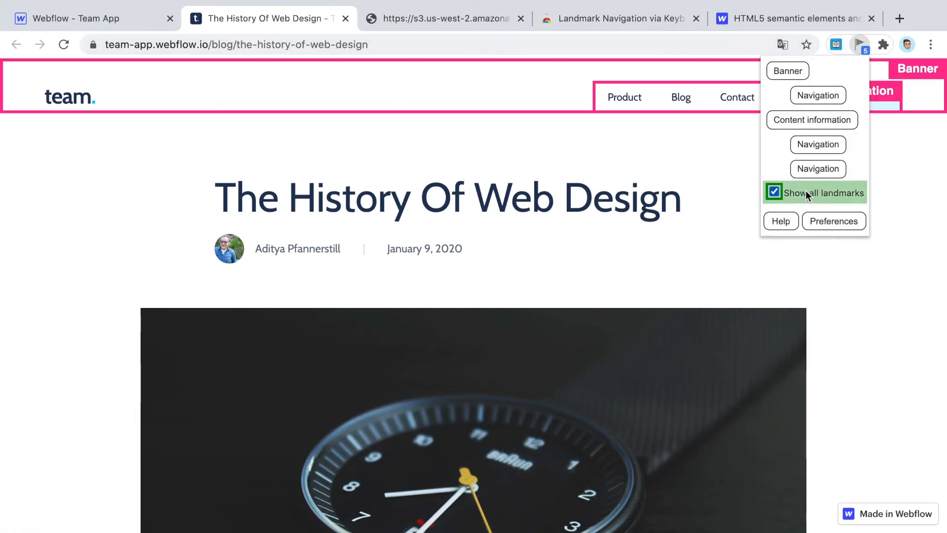
left_click(618, 151)
scroll(598, 232, "down", 5)
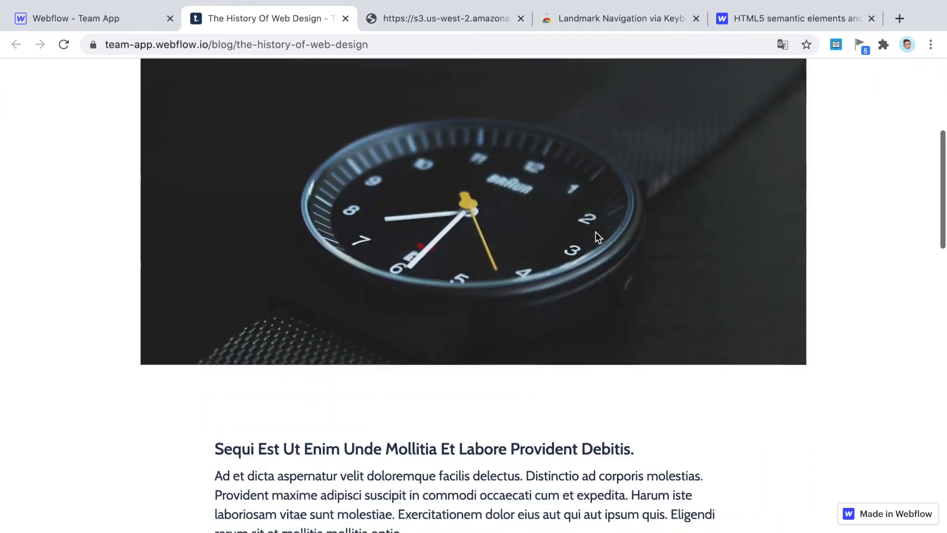
scroll(596, 232, "down", 15)
scroll(173, 237, "down", 4)
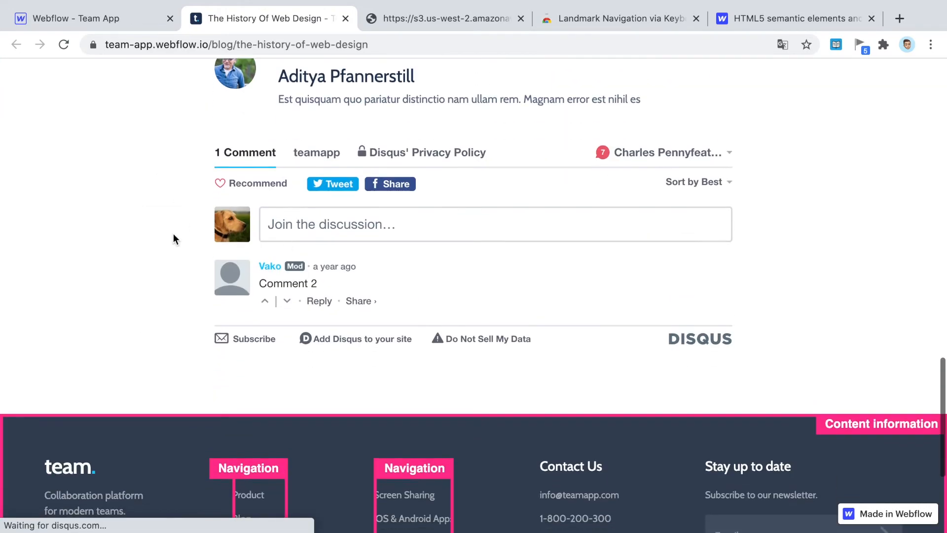
scroll(142, 236, "down", 4)
scroll(141, 233, "down", 1)
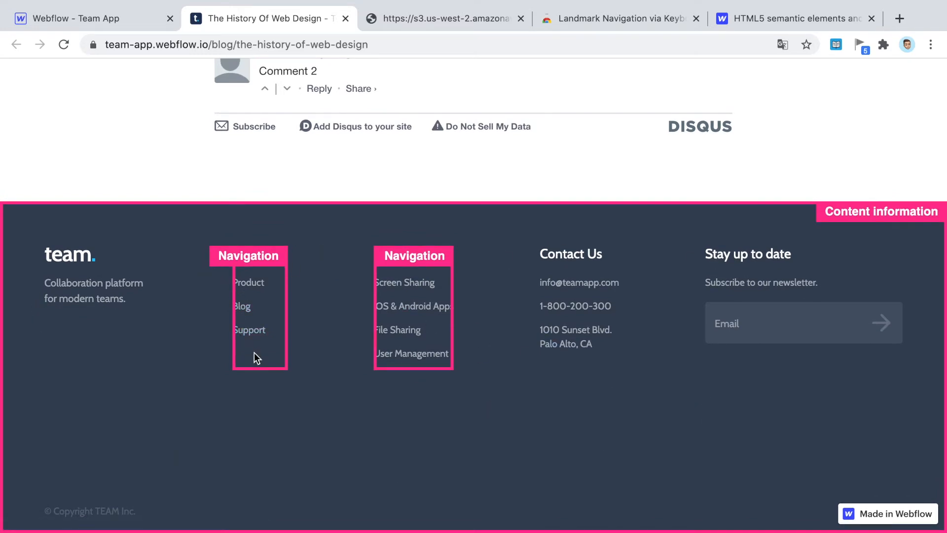
scroll(727, 327, "up", 2)
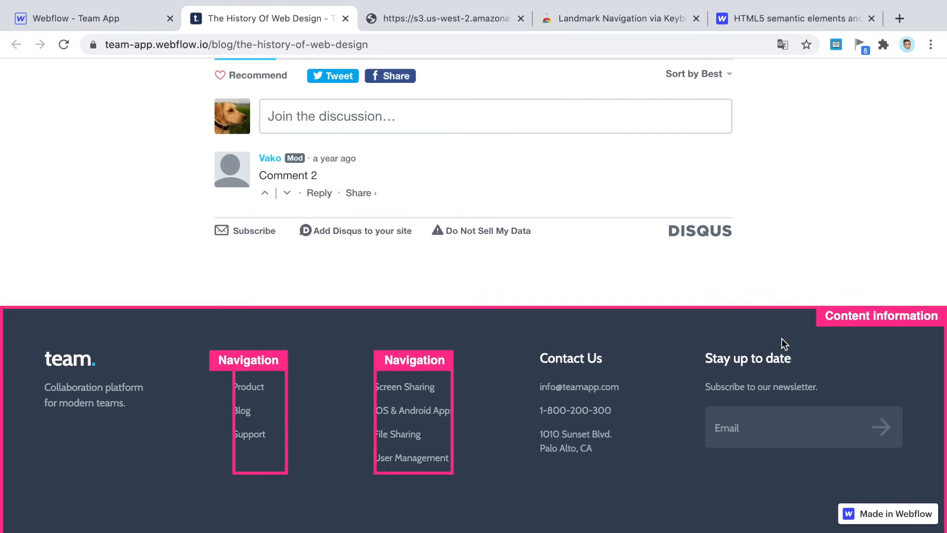
scroll(525, 407, "up", 7)
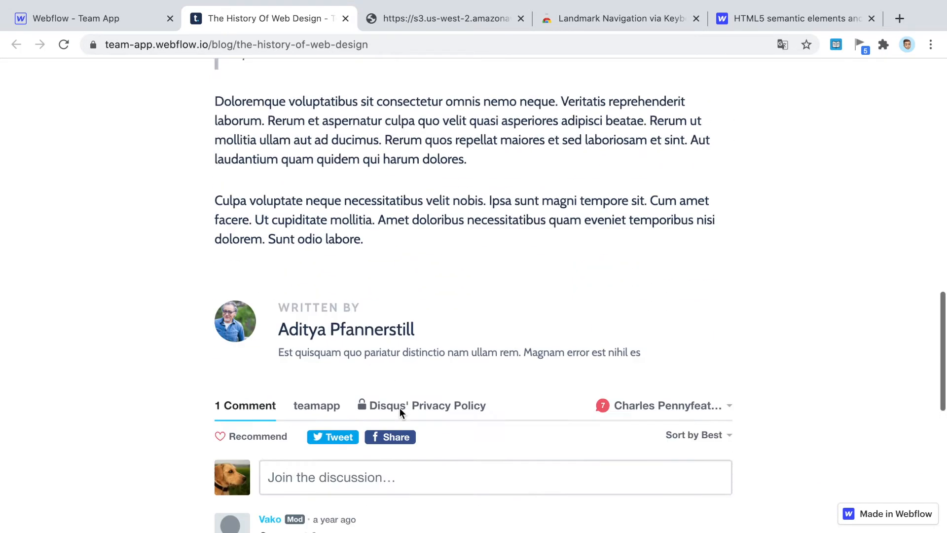
scroll(399, 412, "up", 20)
left_click(131, 23)
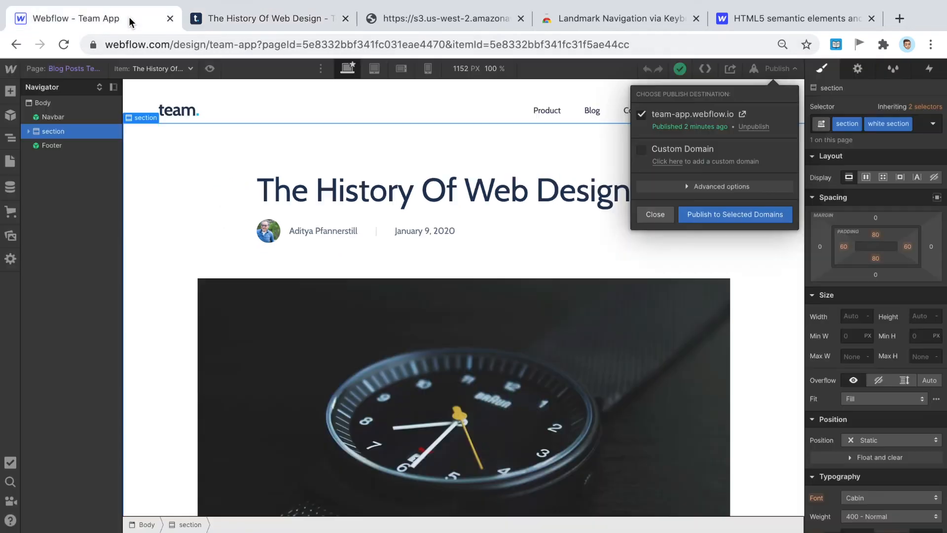
- Close the publish options and highlight the guide's <main> definition
left_click(789, 68)
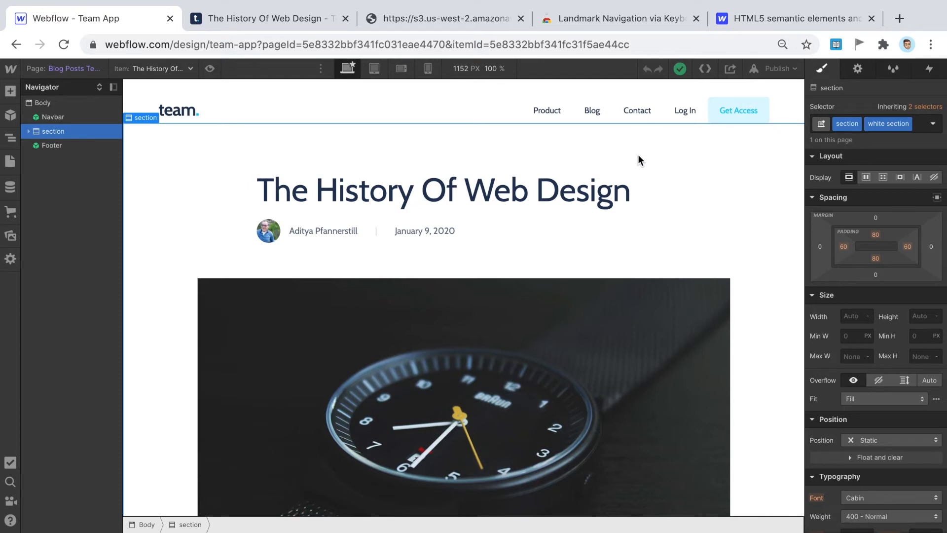
left_click(766, 15)
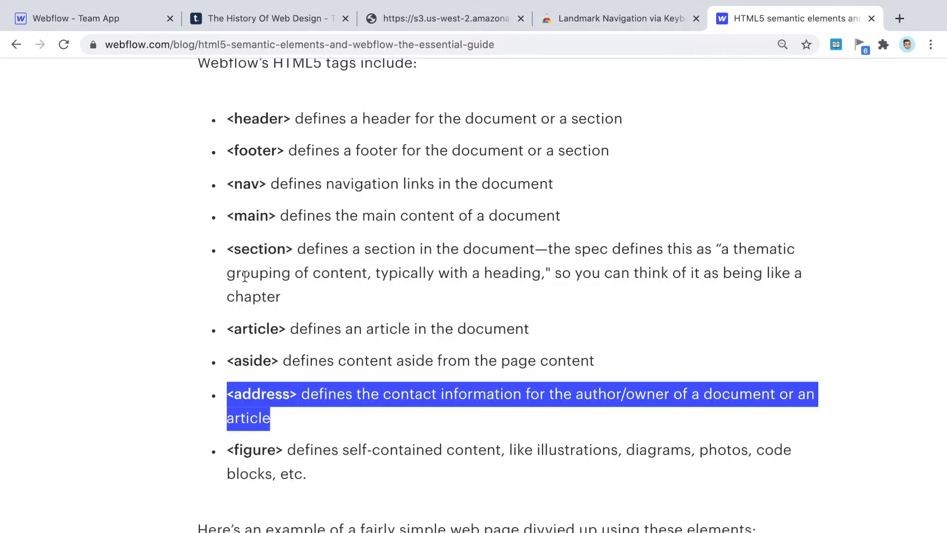
left_click_drag(229, 219, 586, 222)
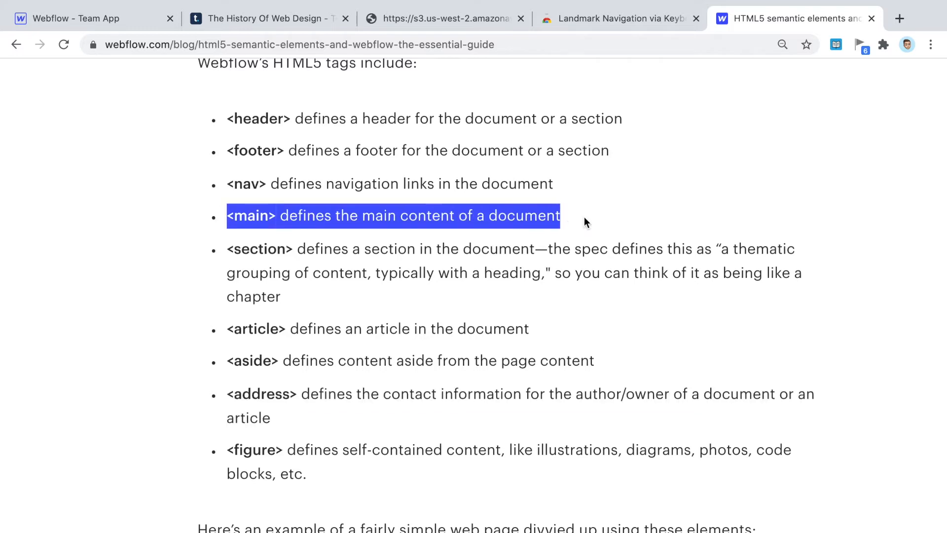
left_click(81, 19)
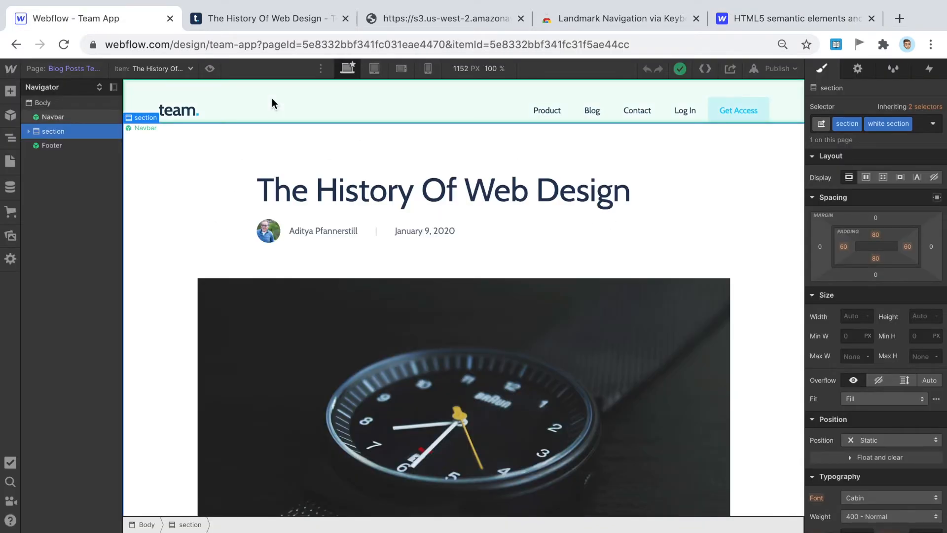
- Set the blog post section's Tag to Main in Element Settings
scroll(184, 389, "down", 1)
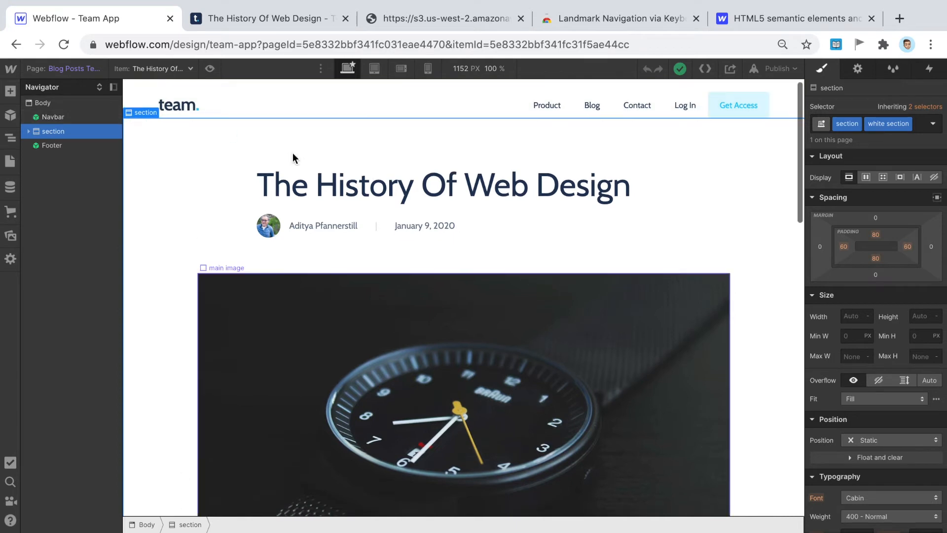
scroll(399, 156, "up", 1)
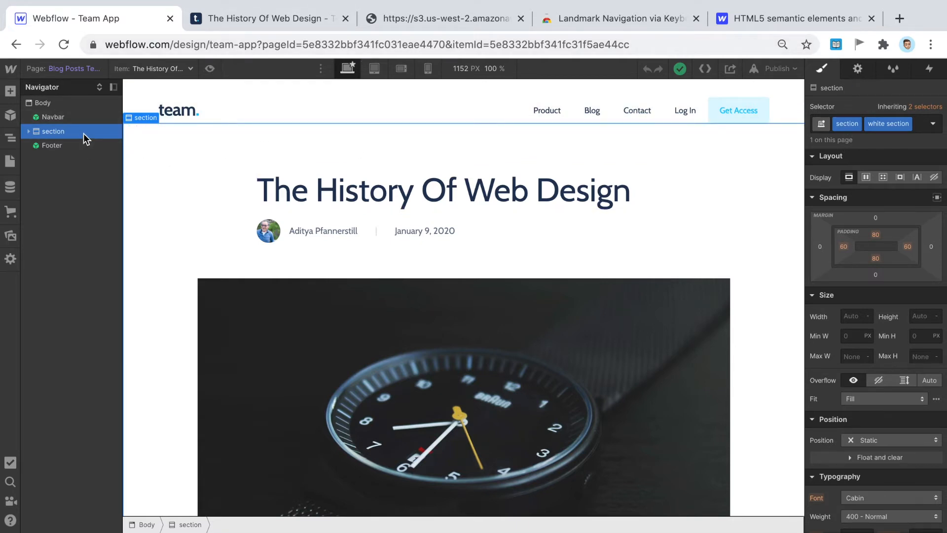
left_click(858, 69)
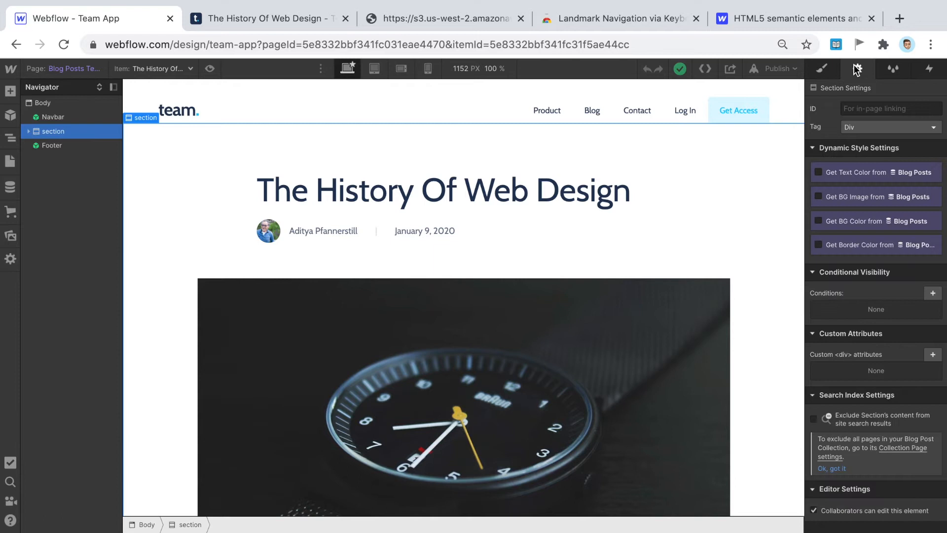
left_click(866, 127)
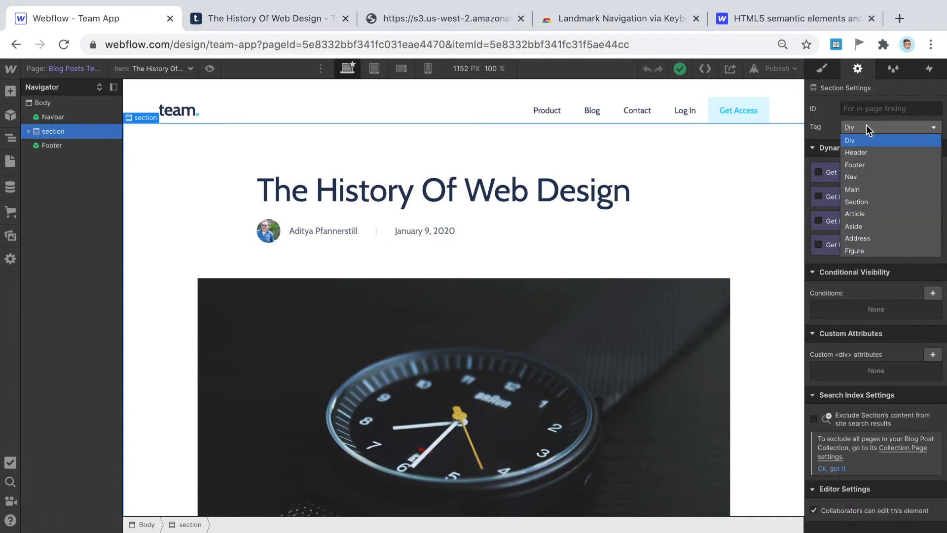
left_click(862, 190)
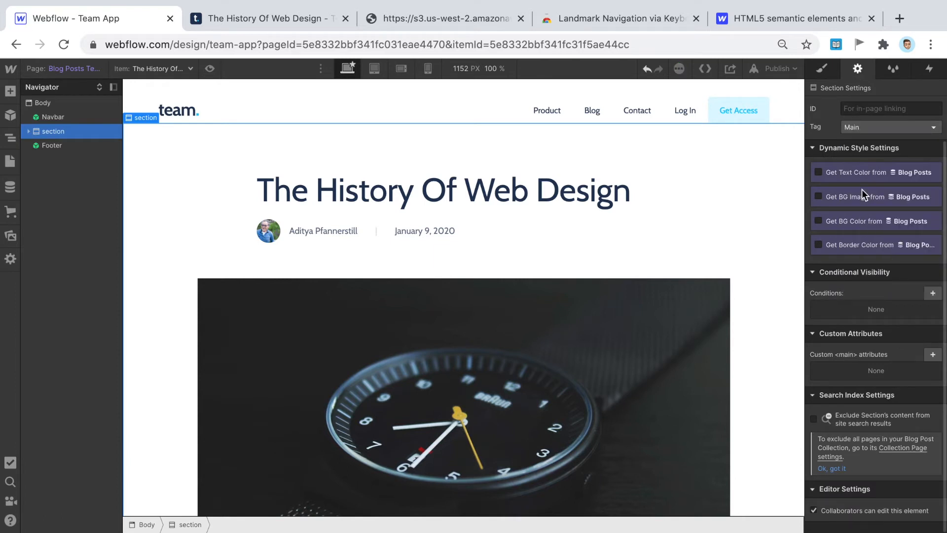
- Expand the section in the Navigator to reveal its three blog containers
left_click(28, 132)
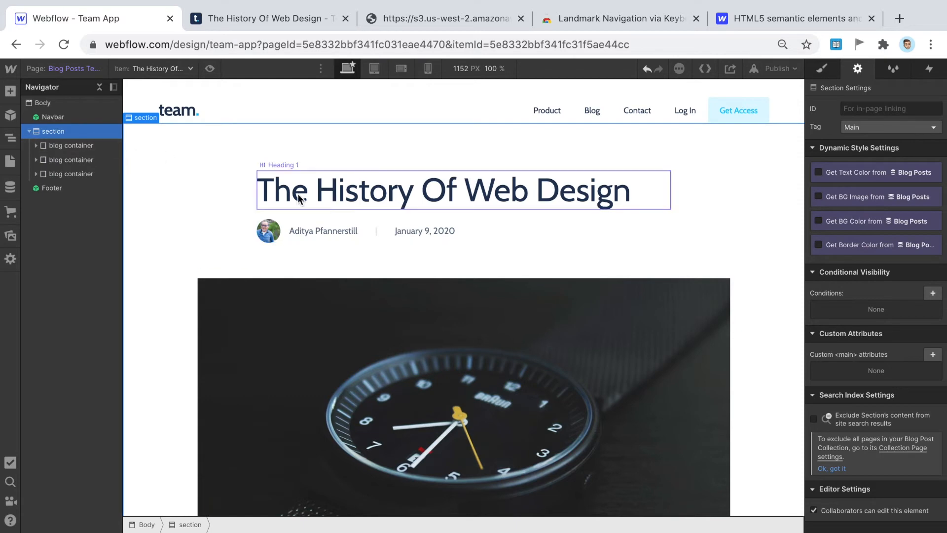
scroll(381, 245, "down", 20)
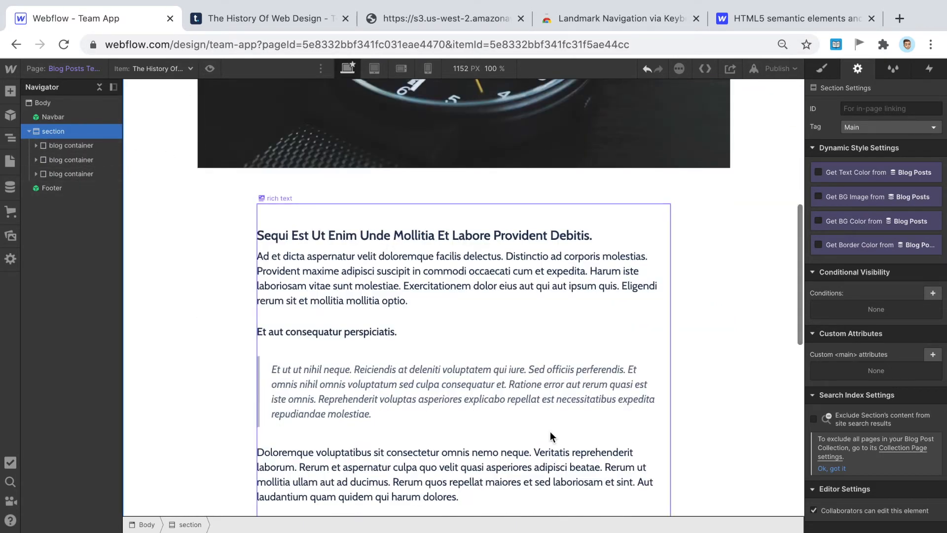
scroll(381, 239, "up", 20)
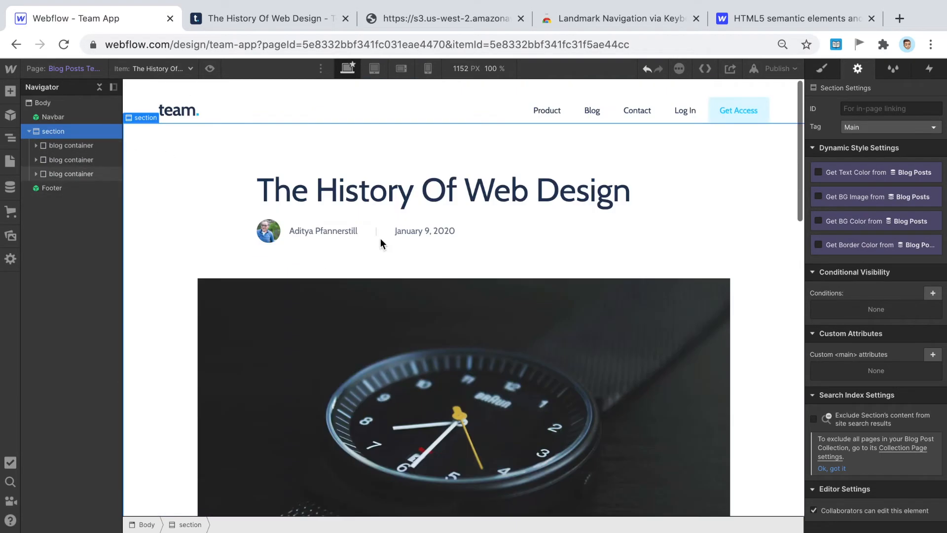
scroll(363, 211, "down", 5)
scroll(370, 256, "down", 2)
scroll(338, 304, "up", 4)
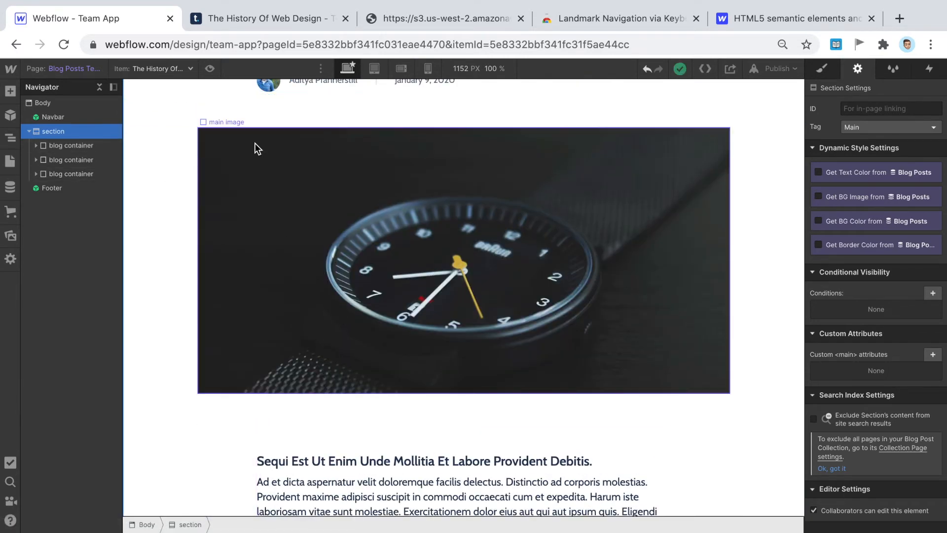
scroll(254, 143, "up", 3)
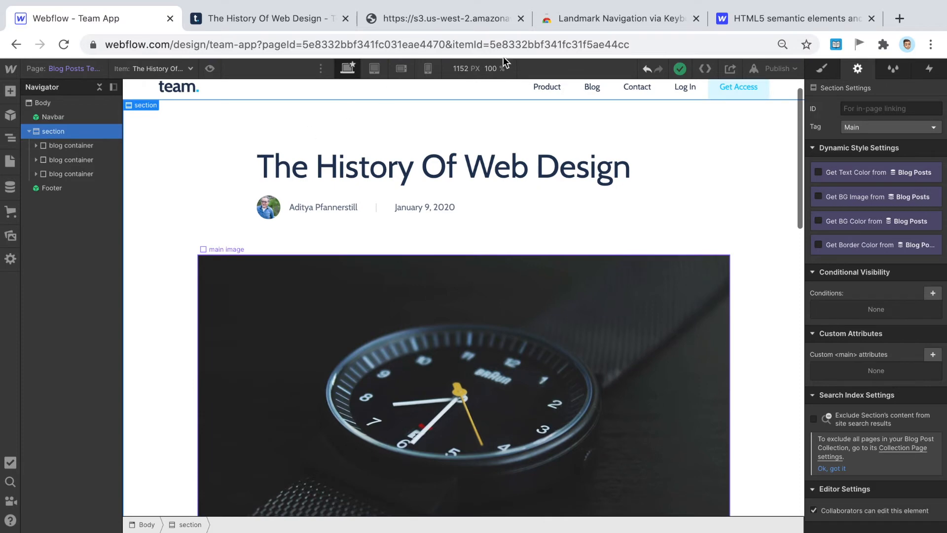
left_click(799, 16)
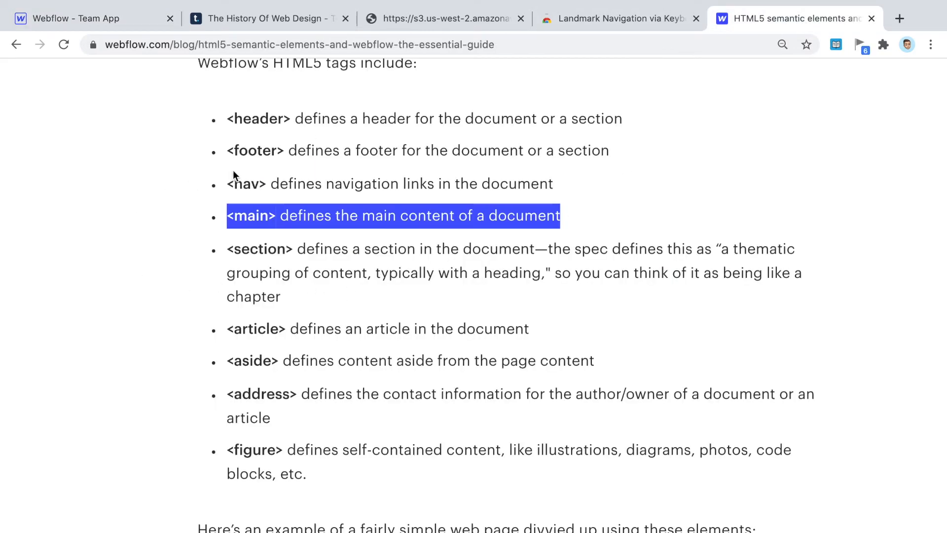
- Highlight the guide's <article> definition, then return to the Designer
scroll(326, 315, "down", 2)
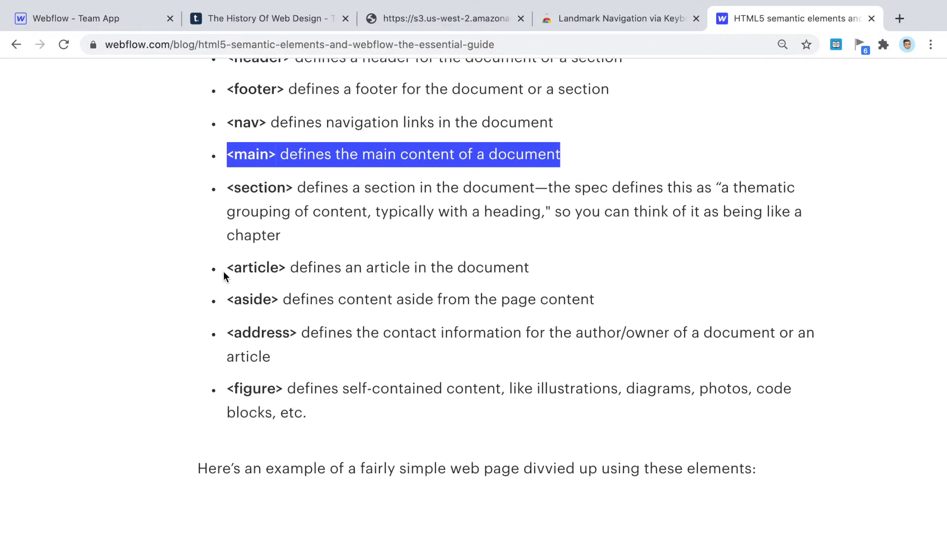
left_click_drag(224, 275, 592, 273)
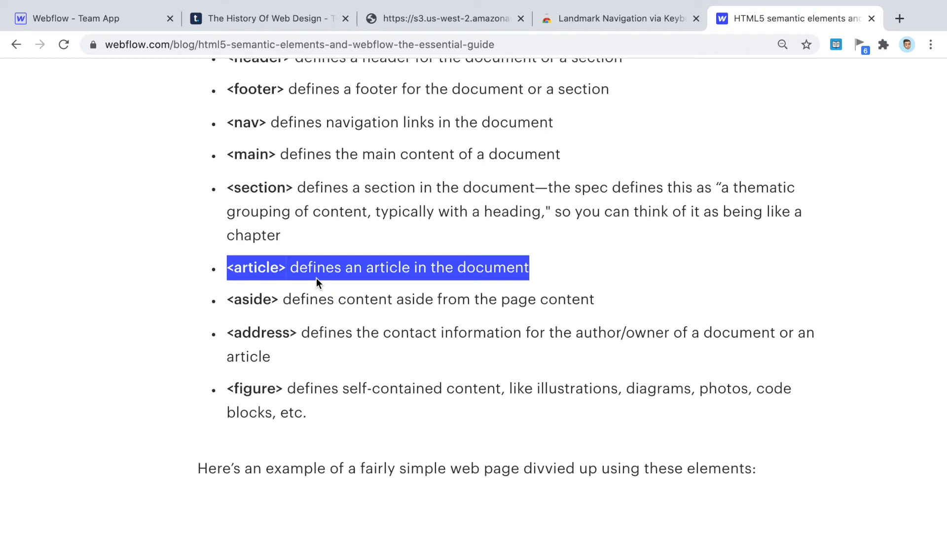
left_click(118, 20)
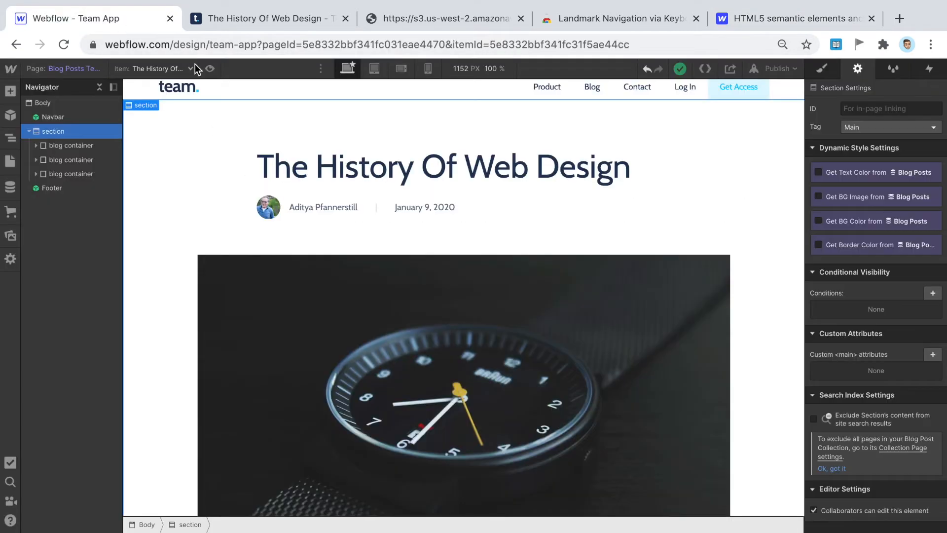
scroll(579, 239, "down", 3)
scroll(579, 240, "up", 2)
scroll(579, 245, "up", 2)
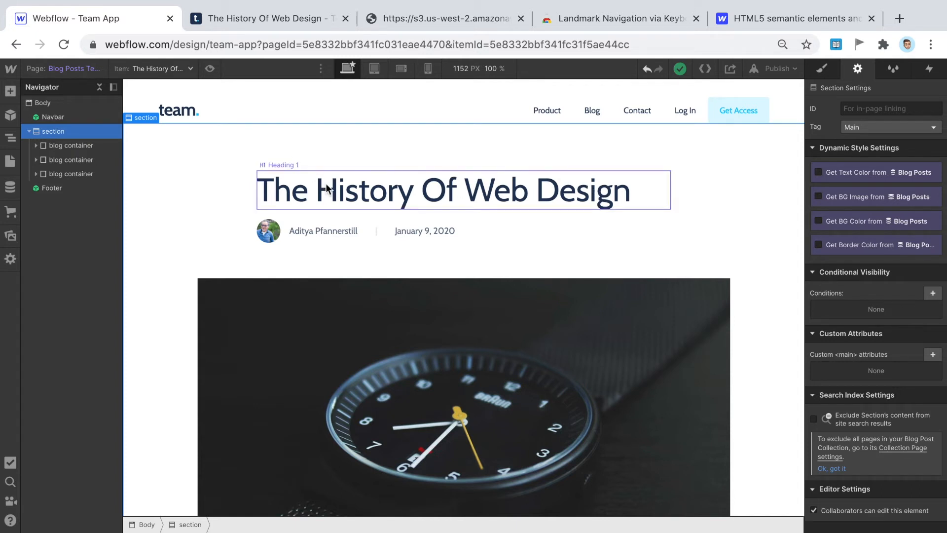
scroll(511, 227, "down", 1)
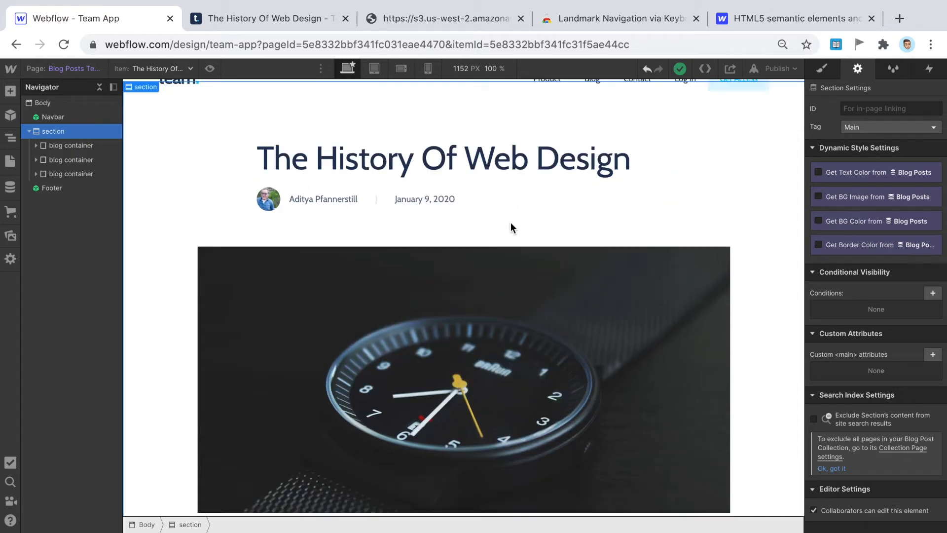
scroll(497, 292, "down", 1)
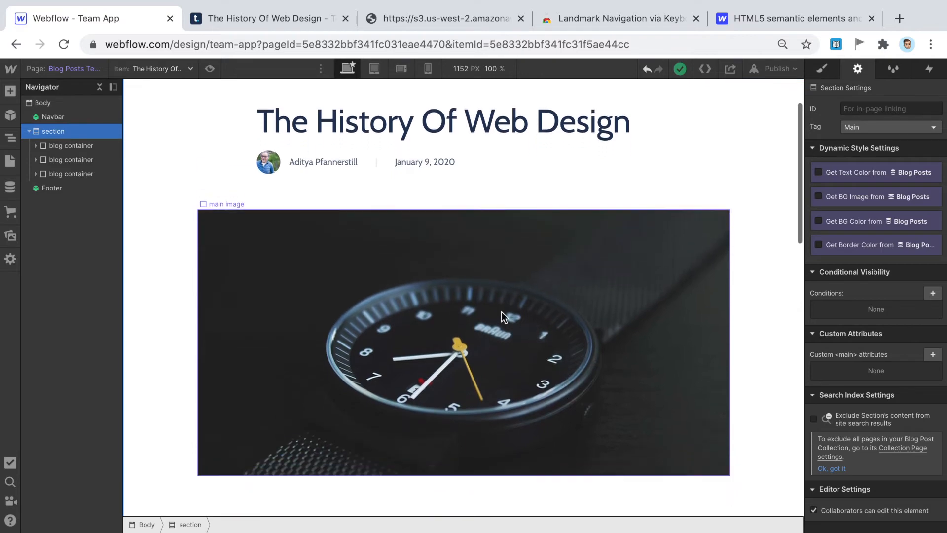
scroll(502, 312, "down", 8)
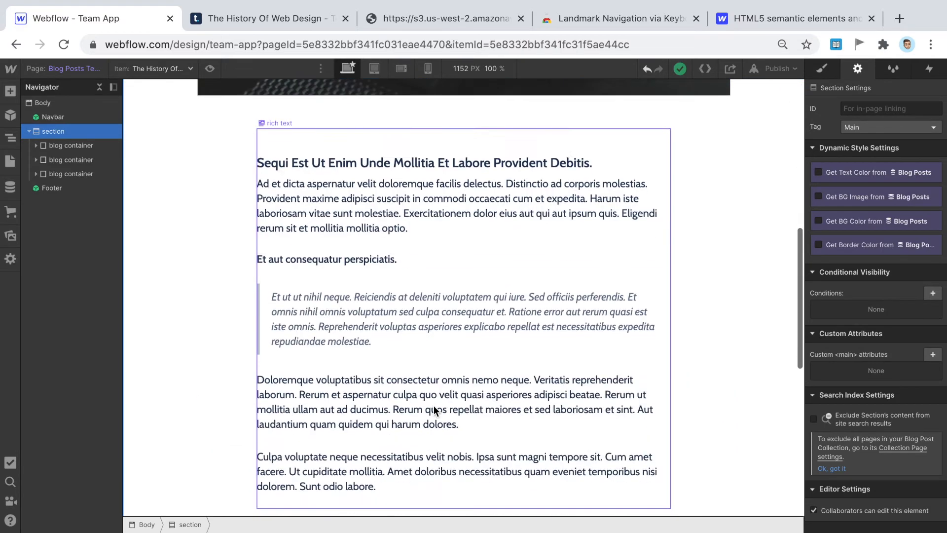
scroll(433, 406, "down", 7)
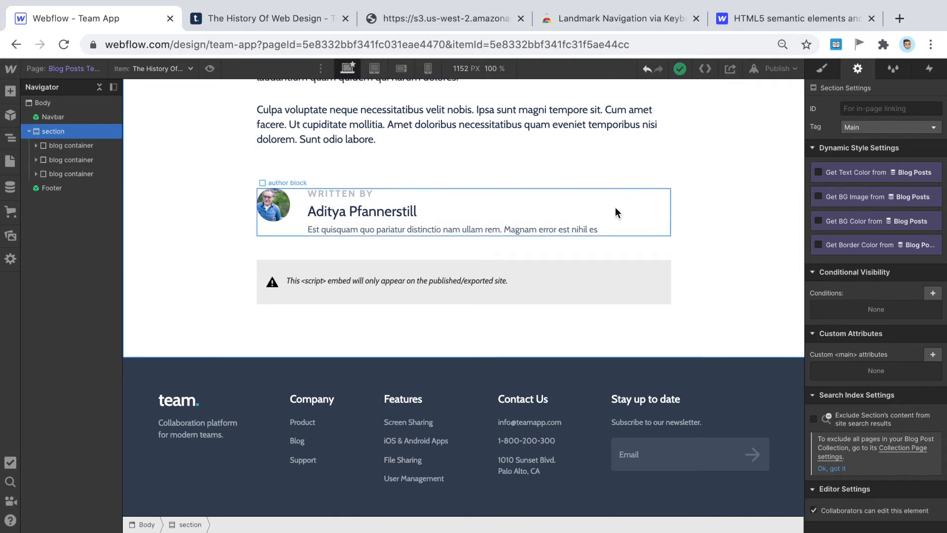
scroll(614, 209, "up", 2)
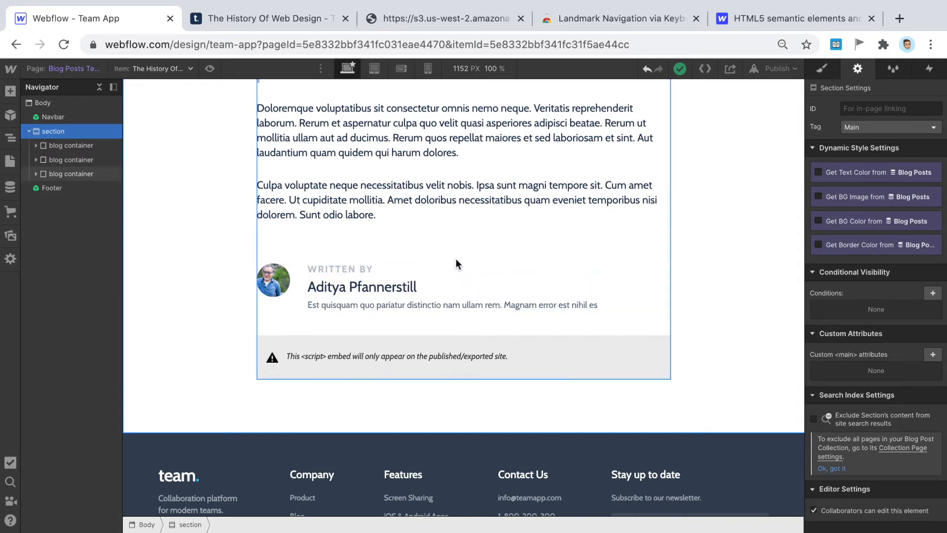
left_click(462, 270)
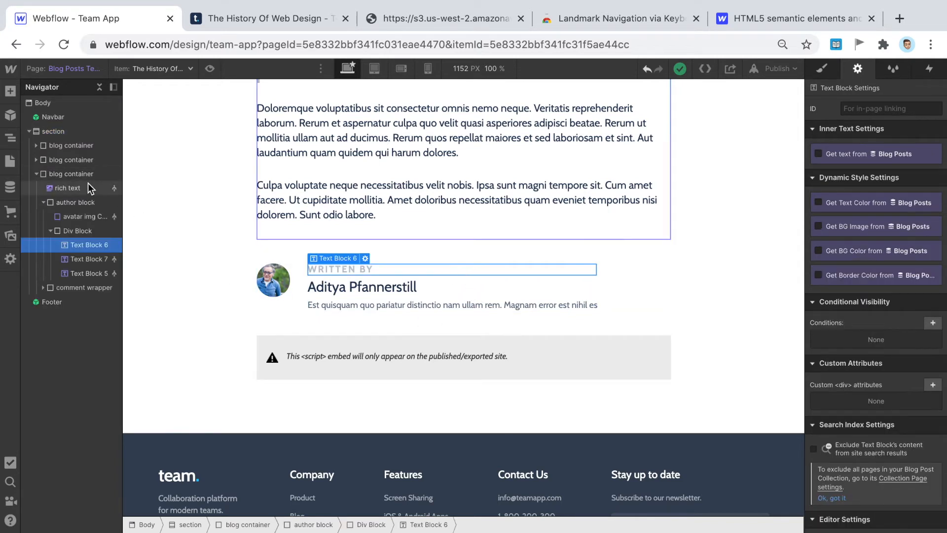
left_click(65, 174)
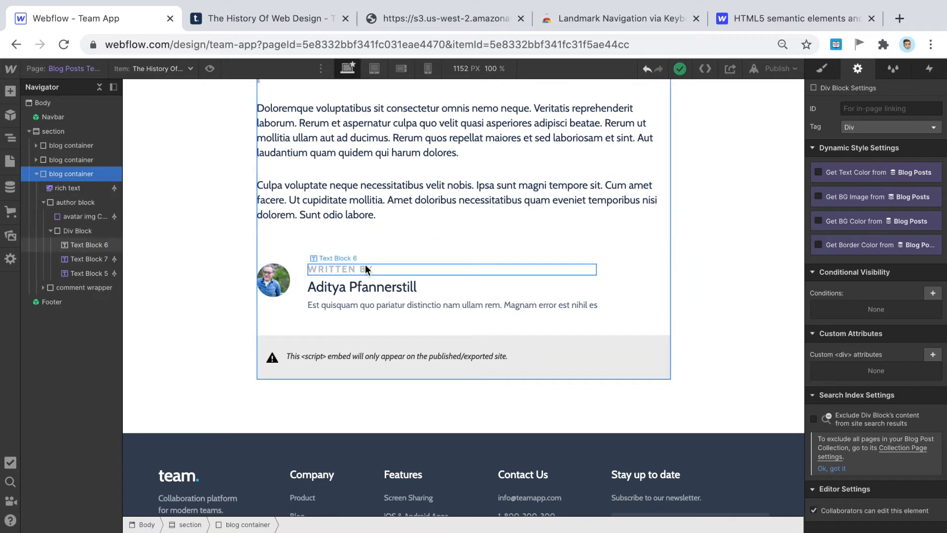
left_click(35, 175)
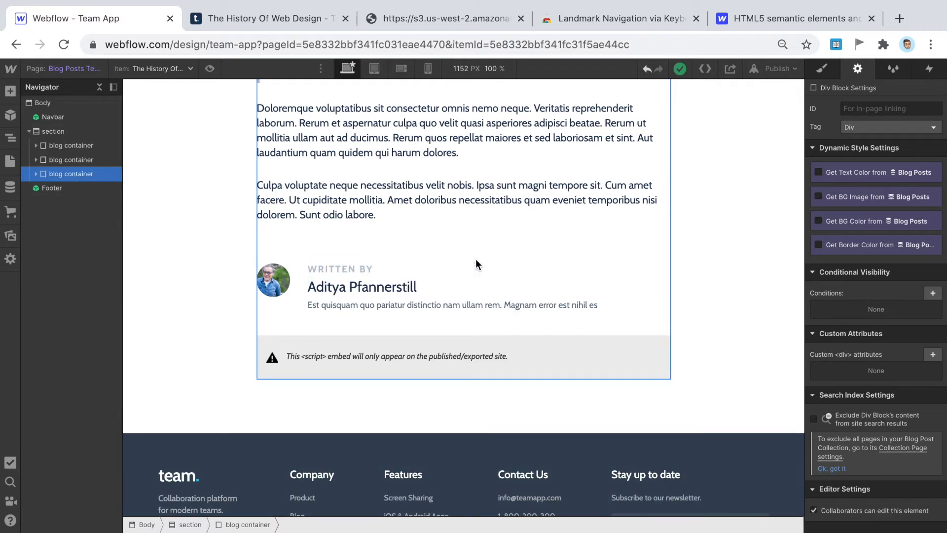
left_click(282, 303)
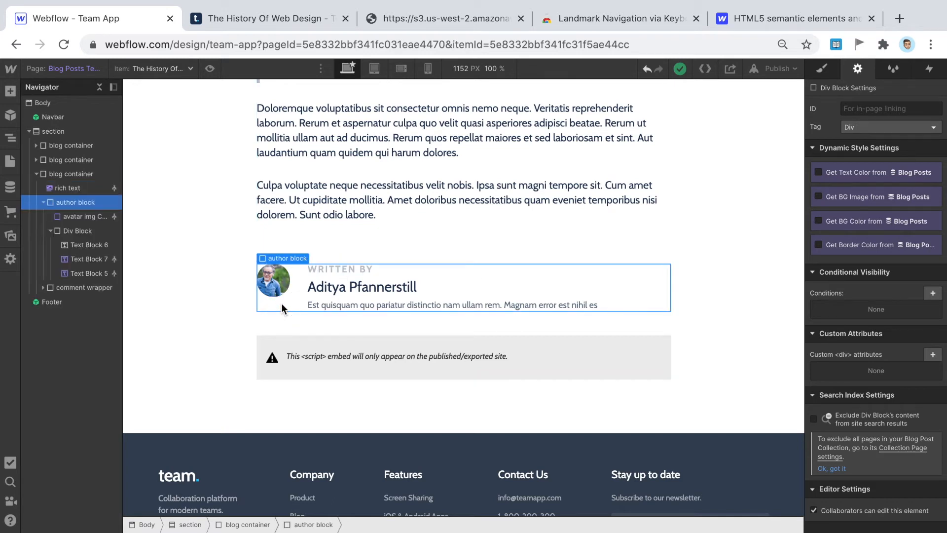
left_click(43, 203)
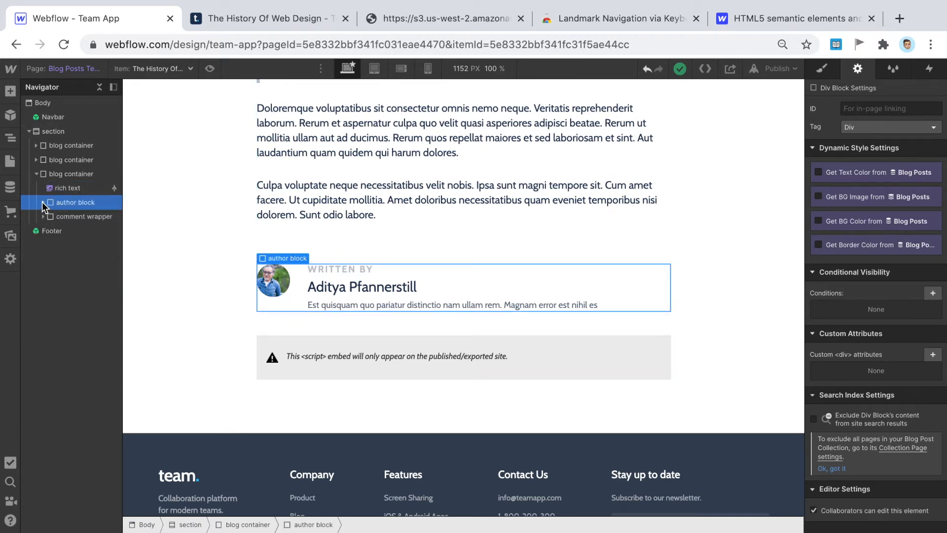
left_click(81, 216)
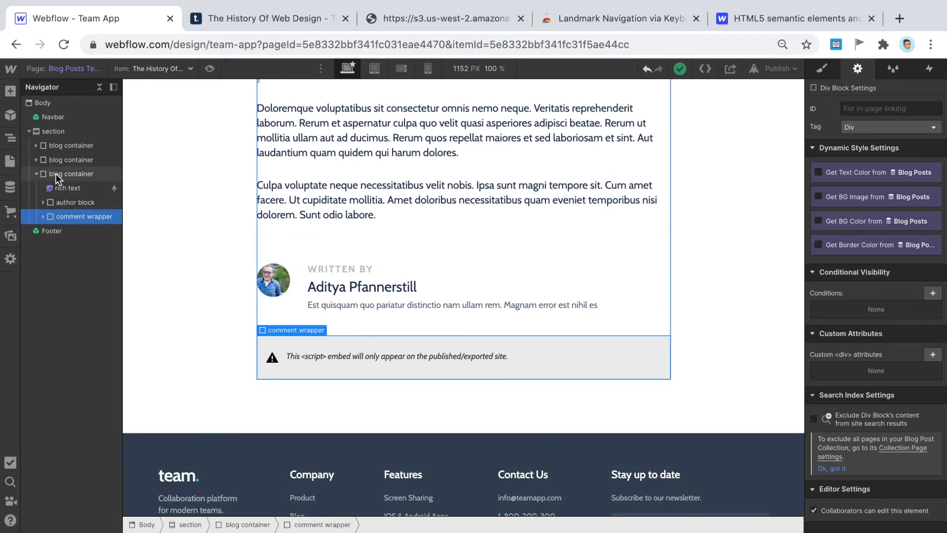
- Move the comment wrapper out of the third blog container and add a Div Block to the section
left_click_drag(71, 217, 73, 195)
left_click(36, 190)
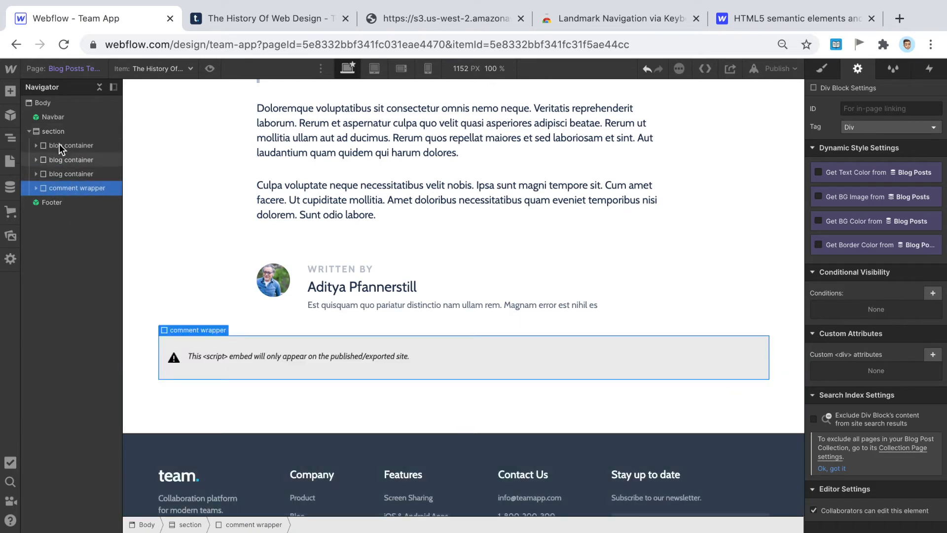
left_click(60, 131)
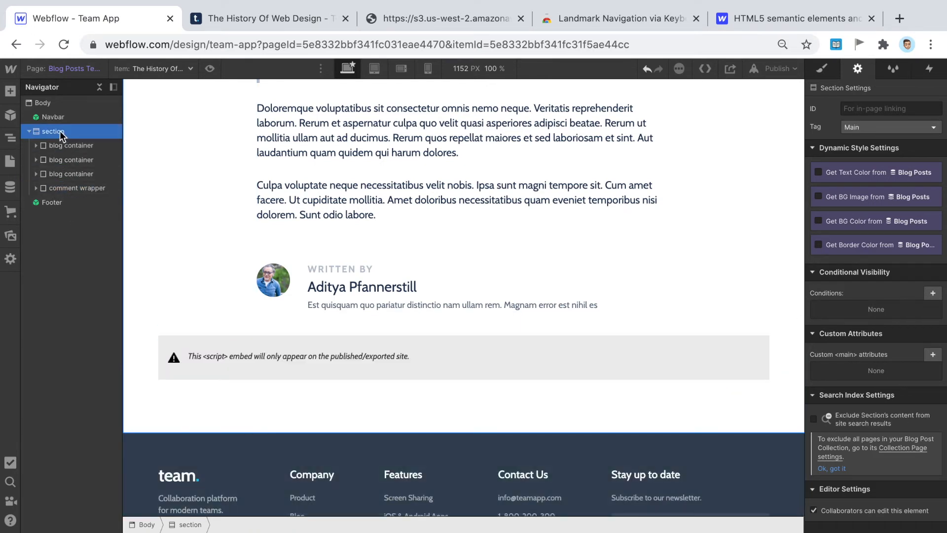
left_click(10, 91)
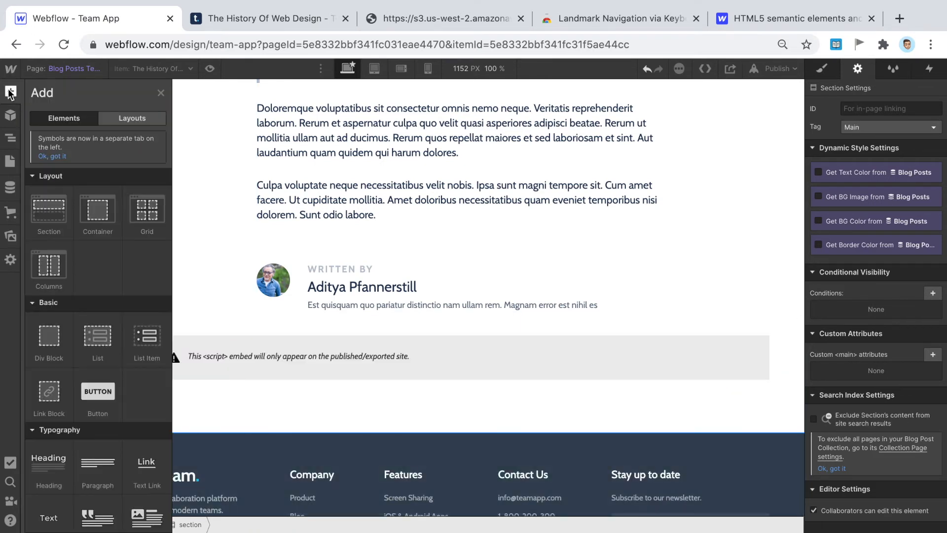
left_click(50, 340)
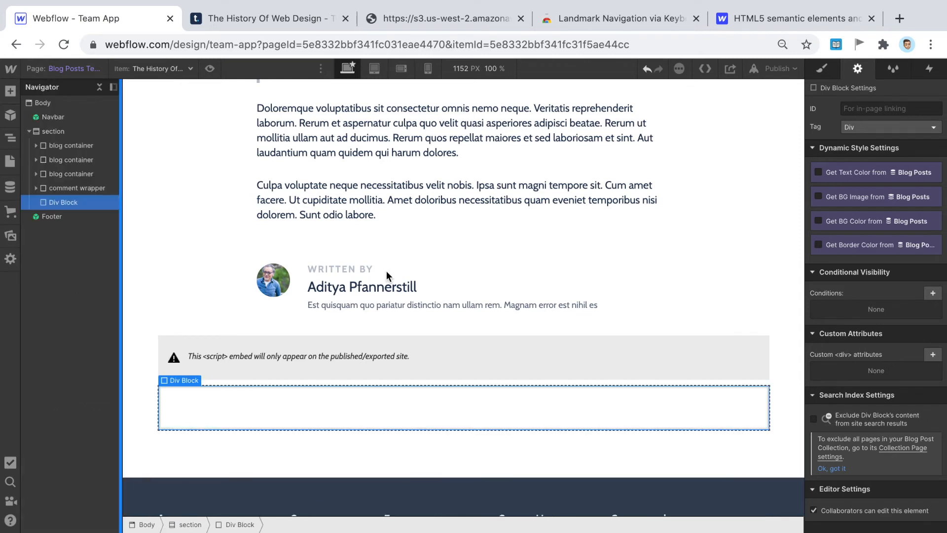
- Give the new Div Block the blog container class
left_click(827, 76)
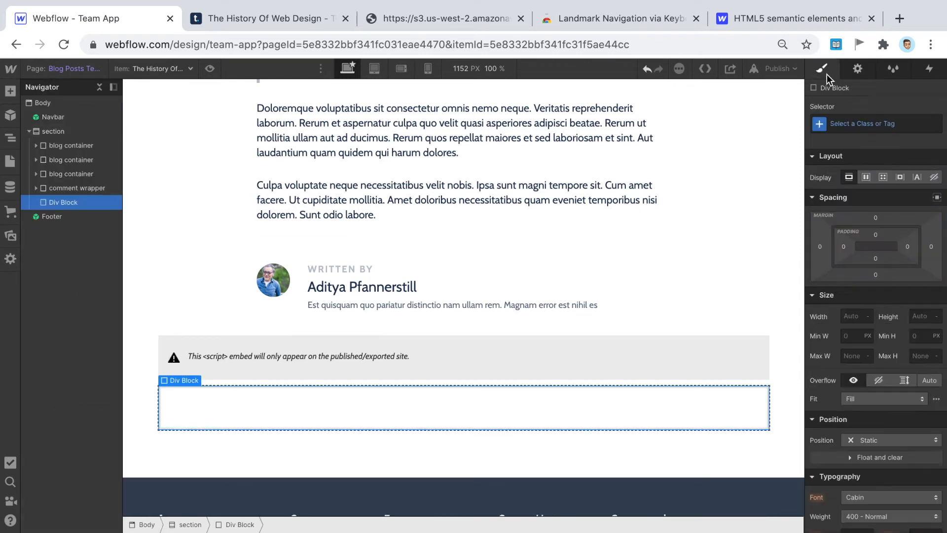
left_click(869, 123)
type("blog")
key("Down")
key("Down")
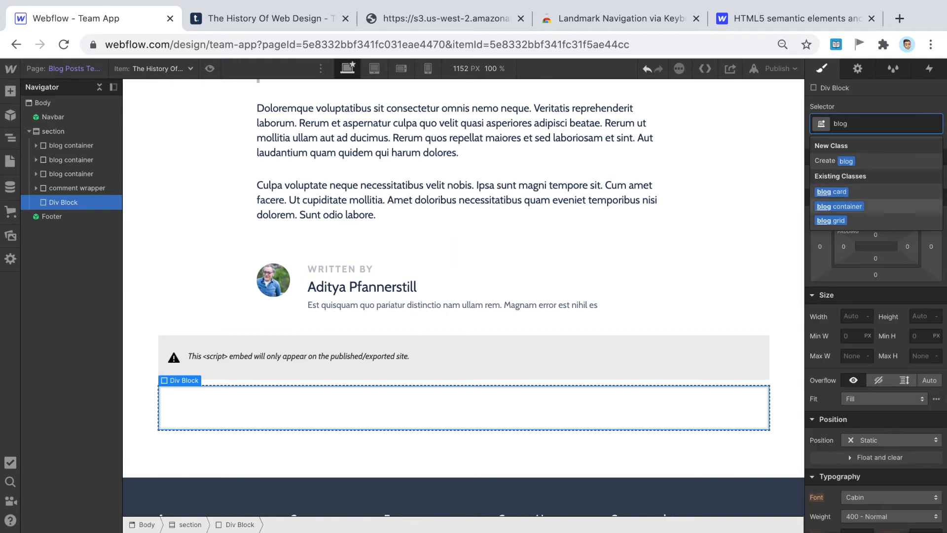
key("Return")
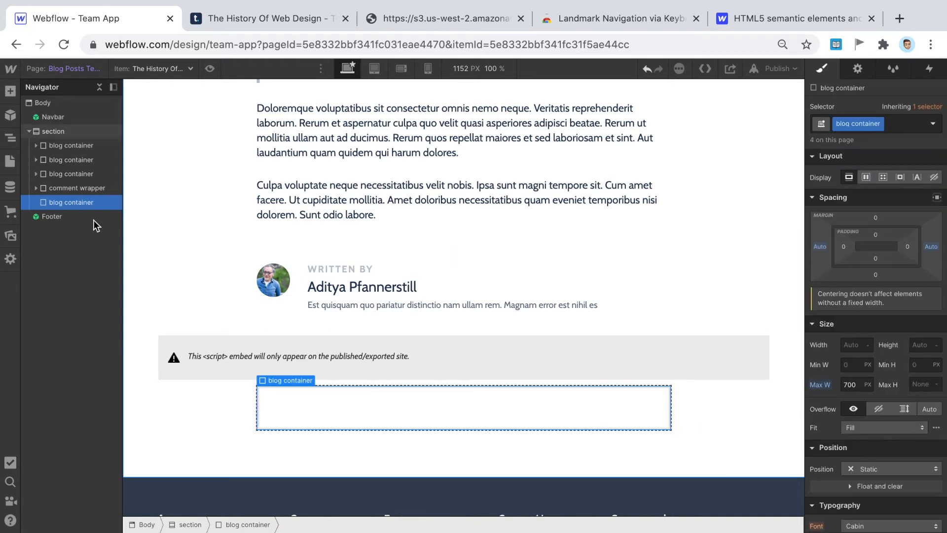
- Place the comment wrapper inside the new blog container and collapse it in the Navigator
left_click(69, 187)
mouse_move(71, 199)
left_mouse_down()
mouse_move(79, 201)
mouse_move(69, 197)
left_mouse_up()
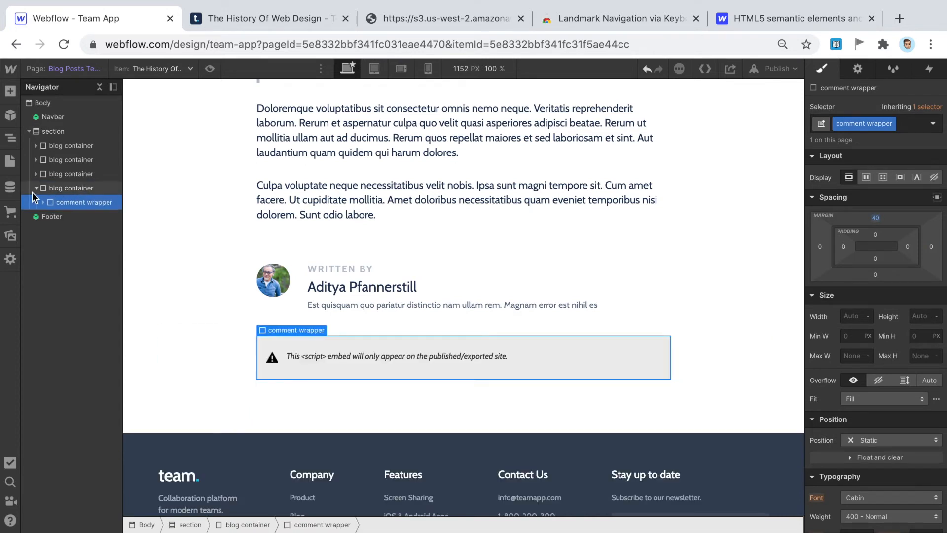
left_click(34, 189)
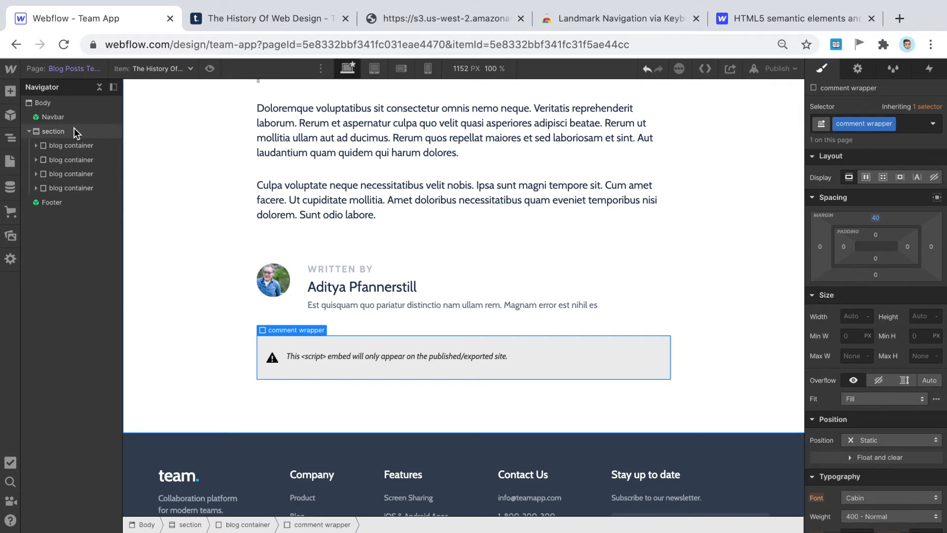
scroll(387, 197, "up", 8)
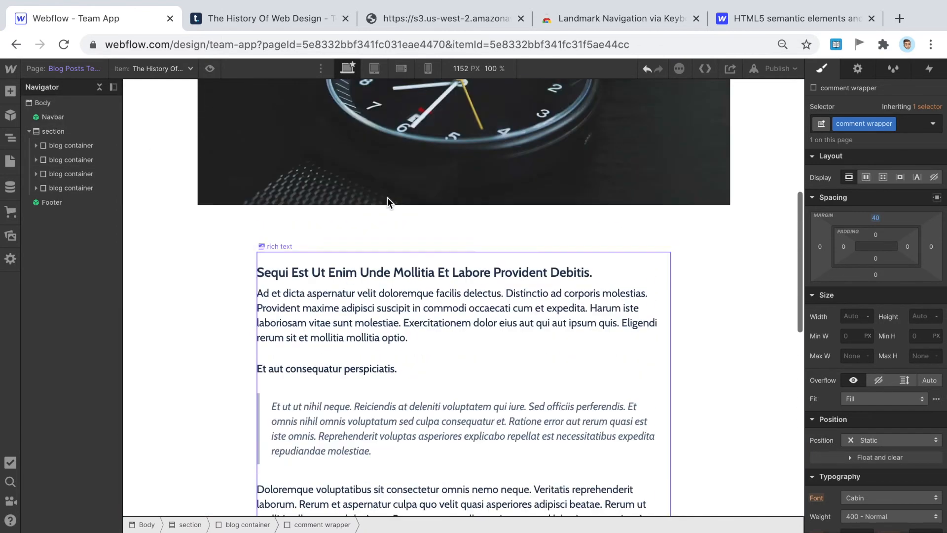
scroll(387, 197, "up", 5)
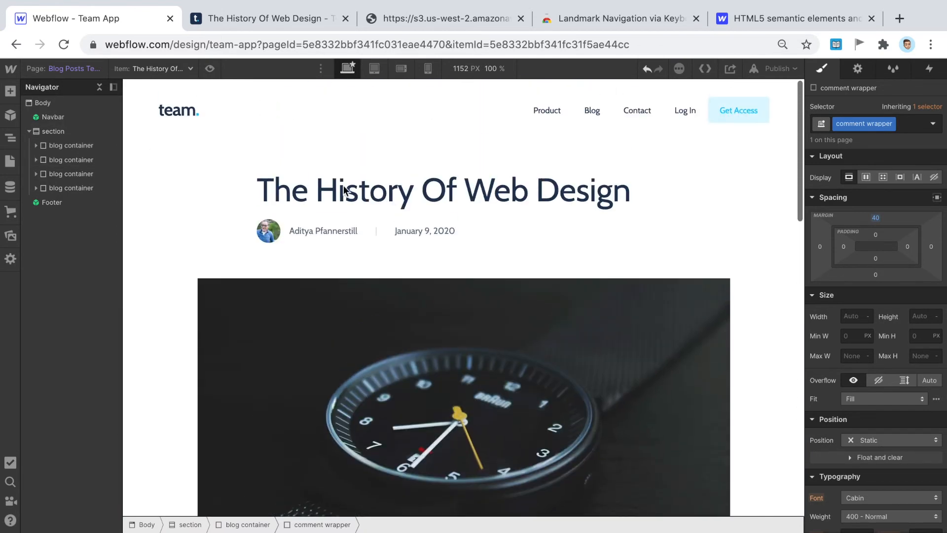
left_click(70, 128)
left_click(10, 91)
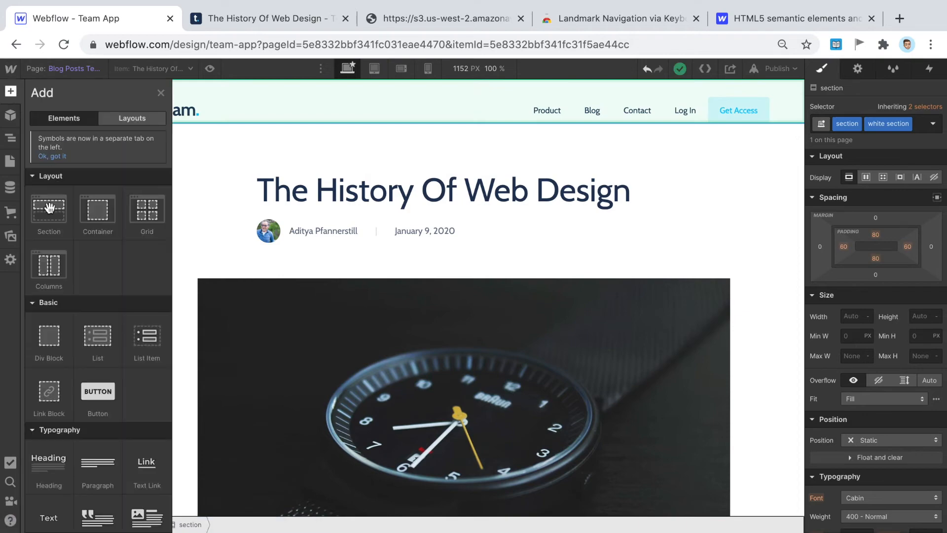
- Add a new Div Block at the top of the section and move the blog containers into it
left_click(56, 336)
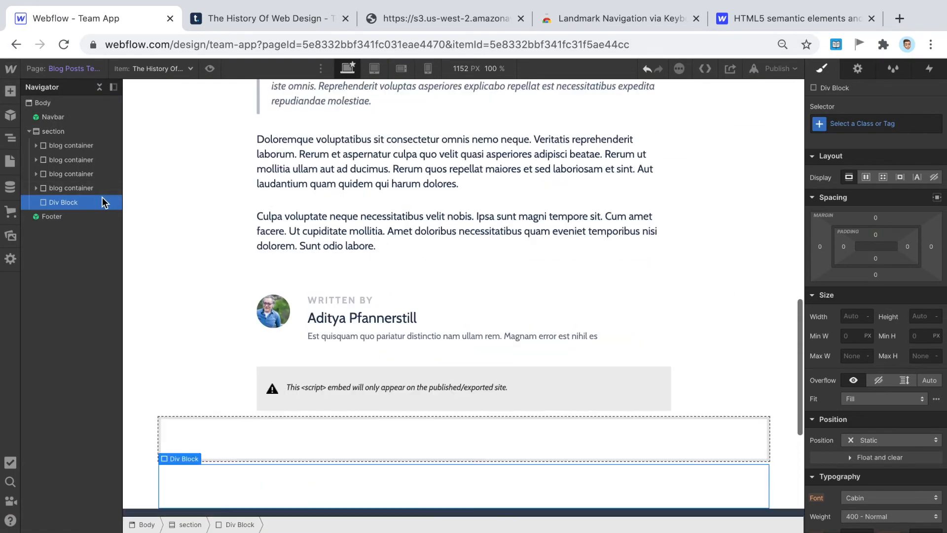
left_click_drag(102, 198, 99, 172)
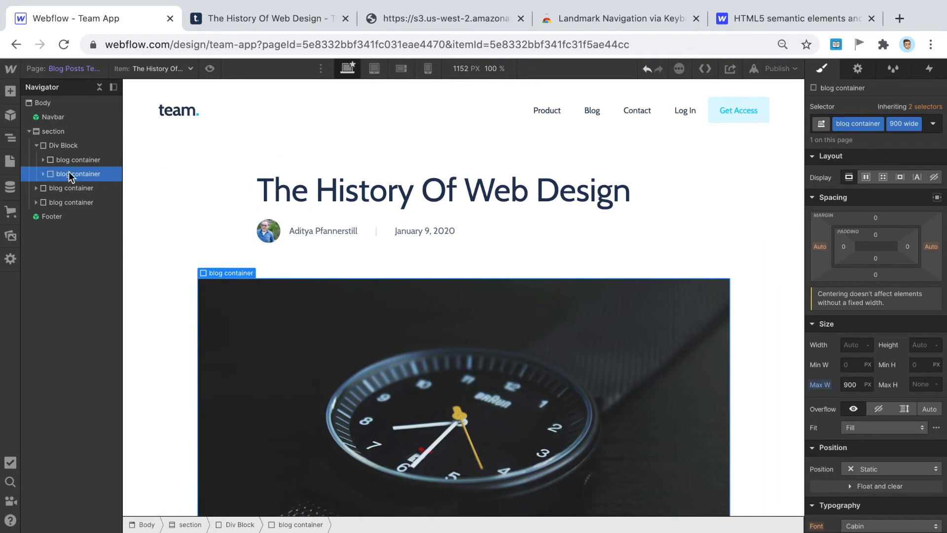
left_click_drag(47, 189, 96, 187)
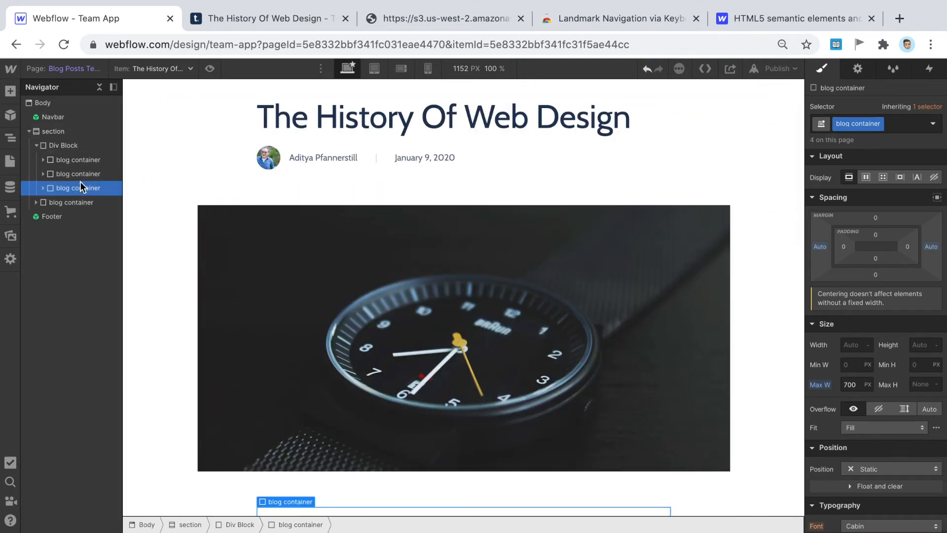
- Select the new wrapper Div Block and collapse its nested blog containers in the Navigator
left_click(71, 147)
scroll(575, 210, "down", 10)
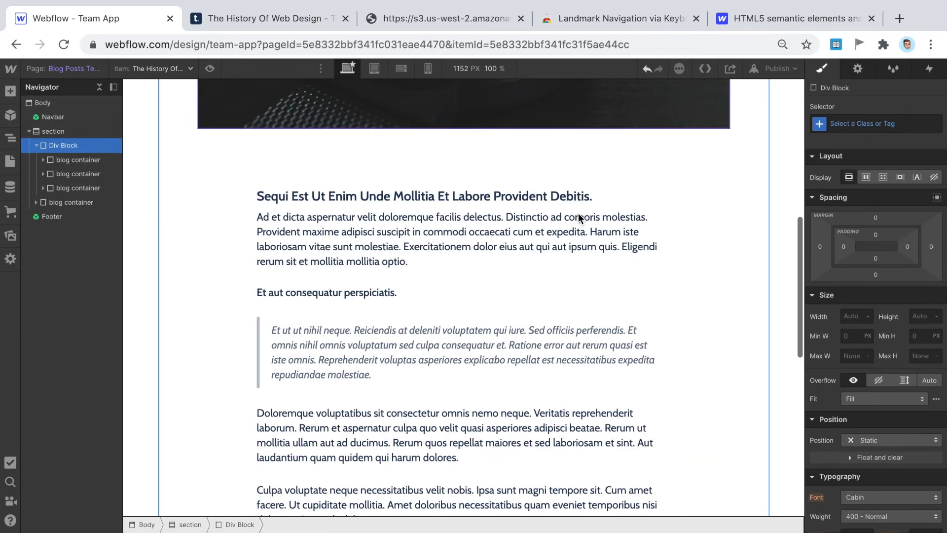
scroll(691, 291, "down", 8)
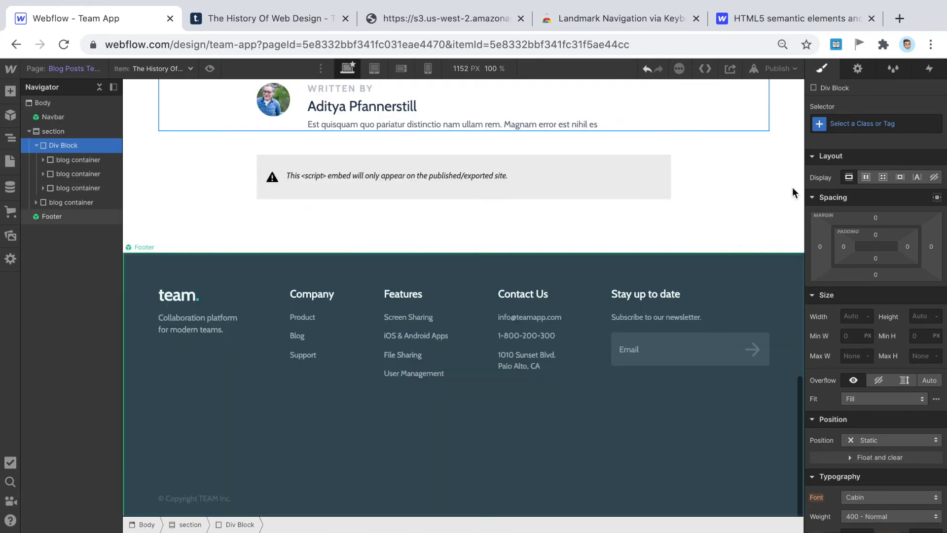
scroll(730, 217, "up", 8)
scroll(668, 241, "up", 15)
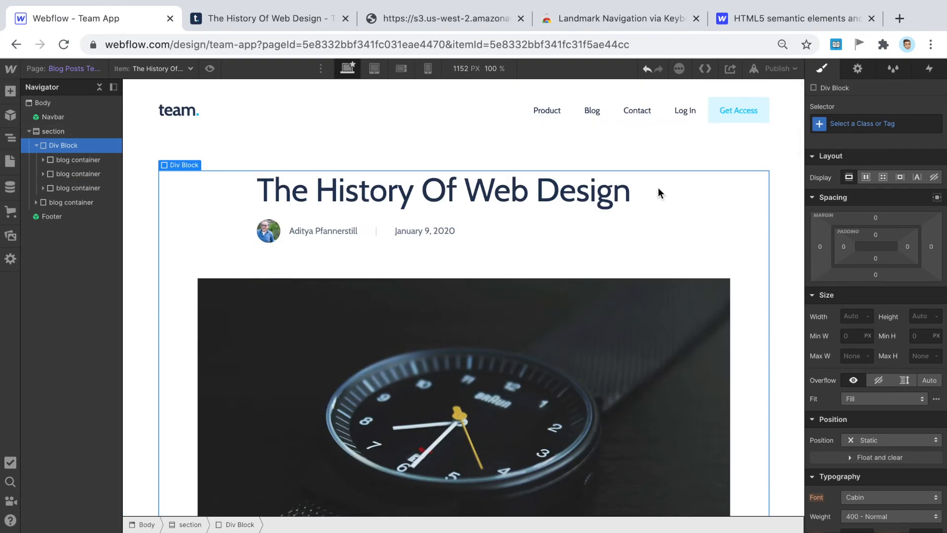
left_click(36, 145)
left_click(858, 70)
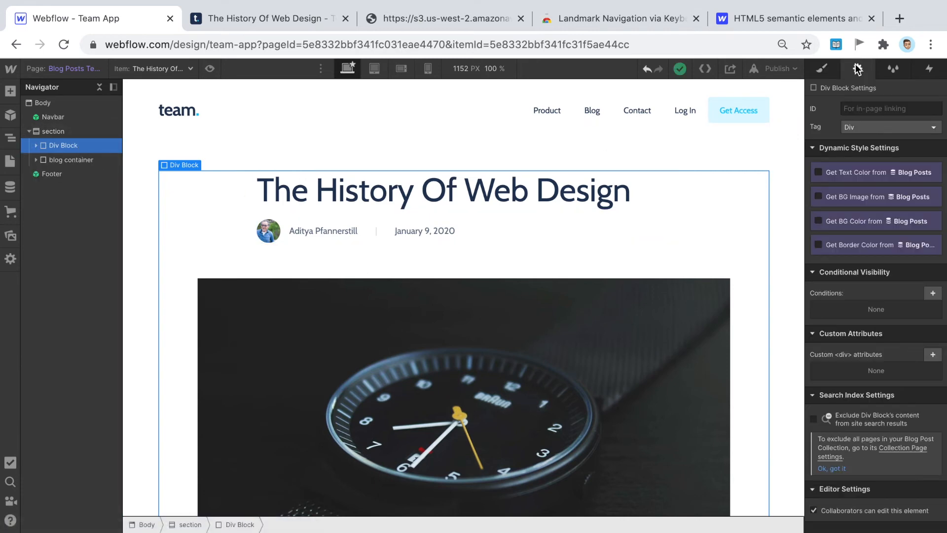
left_click(873, 128)
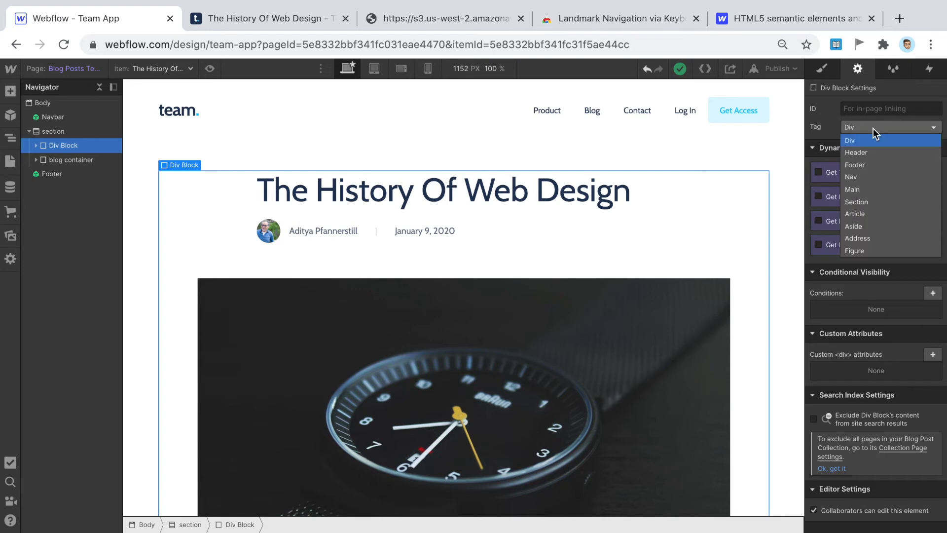
left_click(861, 214)
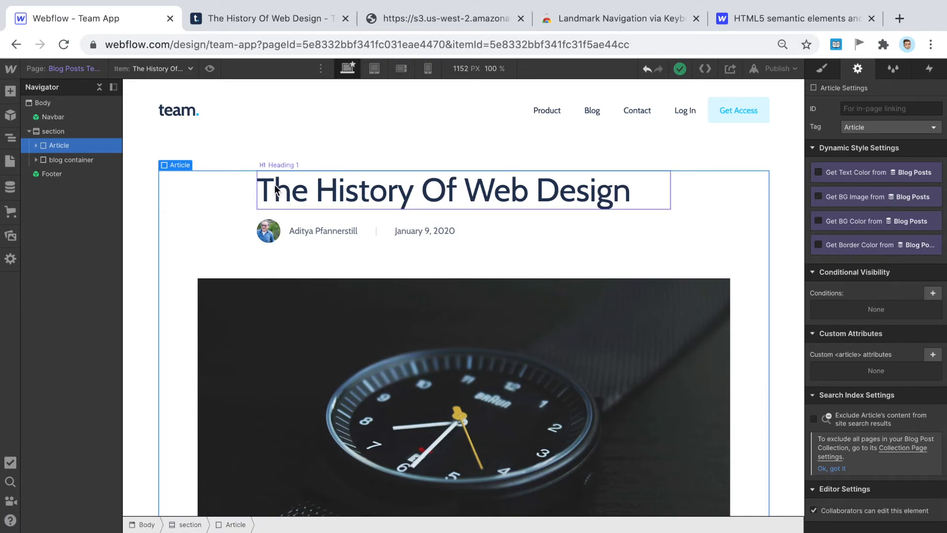
scroll(217, 162, "down", 8)
scroll(216, 369, "down", 7)
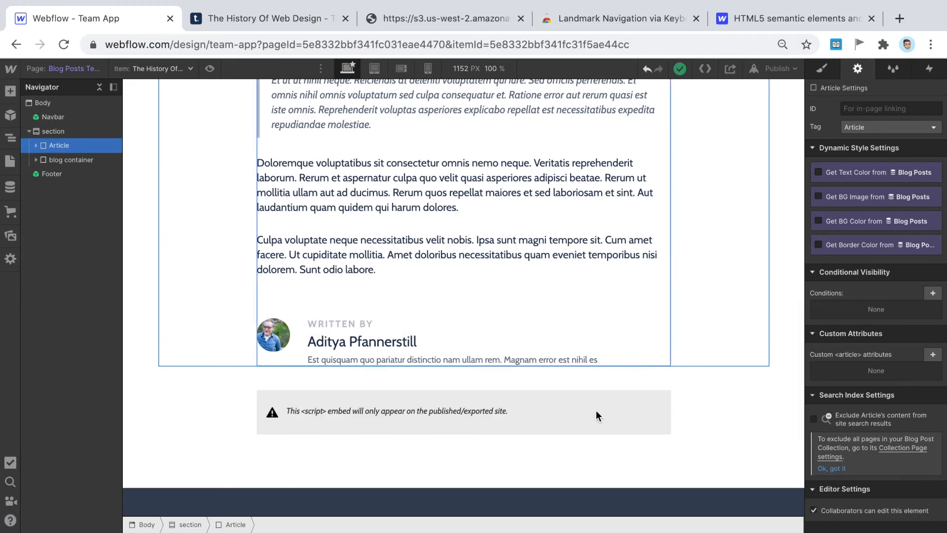
scroll(511, 429, "up", 15)
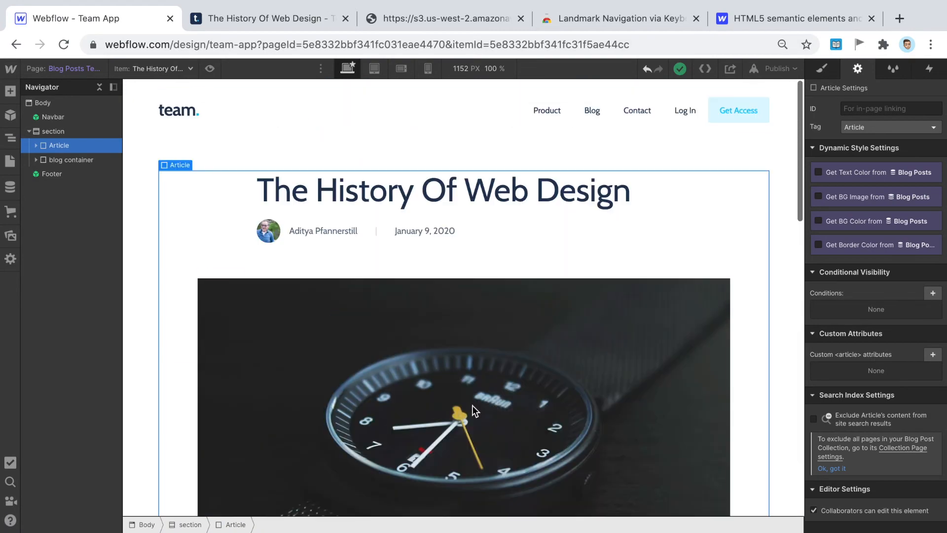
scroll(509, 286, "down", 2)
scroll(509, 287, "down", 15)
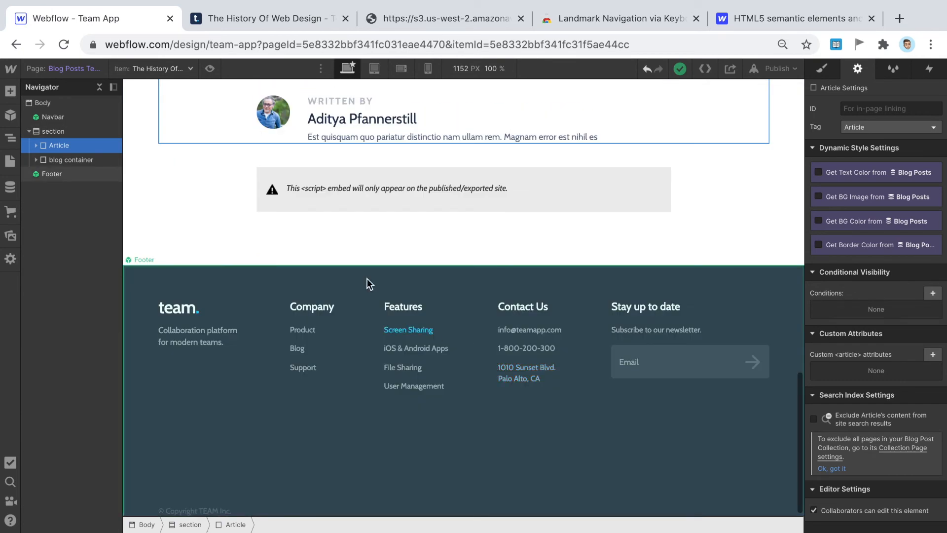
left_click(74, 161)
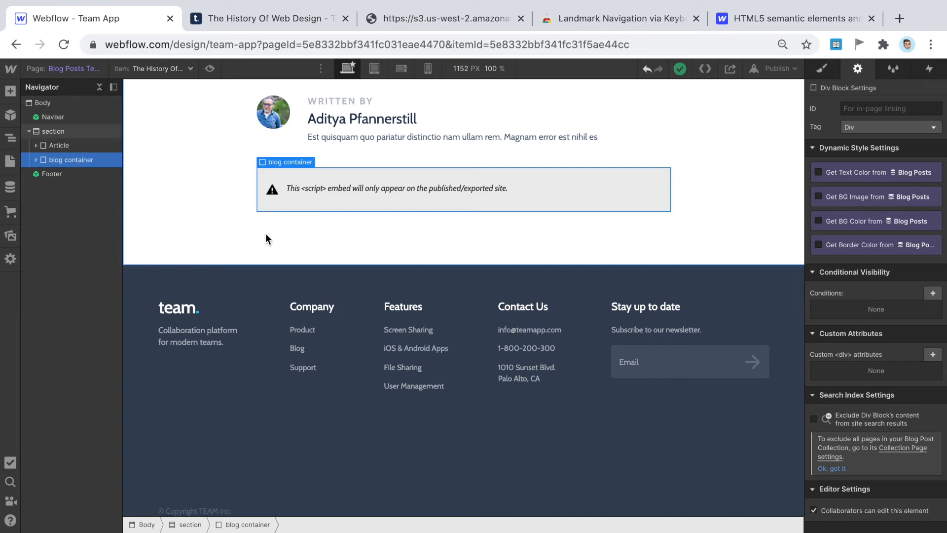
scroll(266, 233, "up", 15)
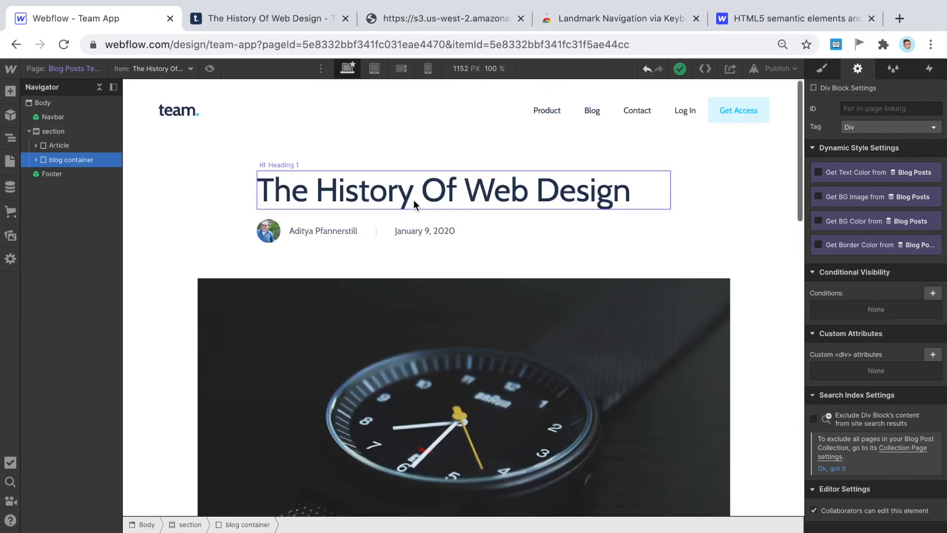
- Set the Tag of the container around the post title and author-and-date line to Header
left_click(413, 200)
left_click(543, 230)
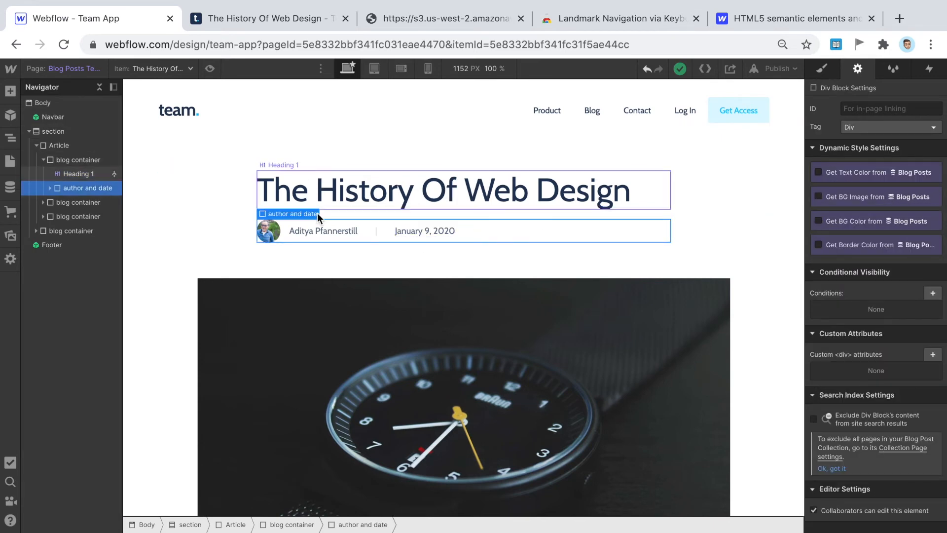
scroll(478, 318, "down", 1)
scroll(478, 317, "up", 1)
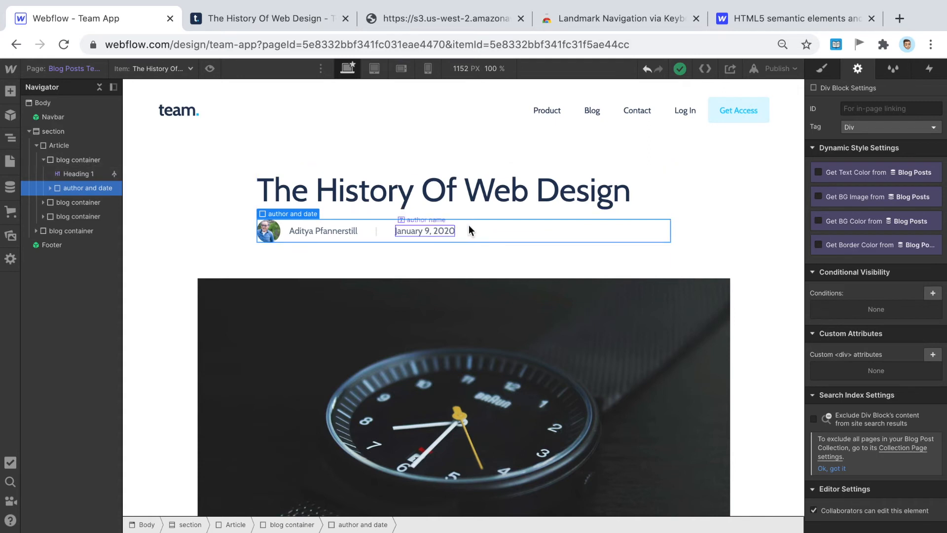
left_click(473, 211)
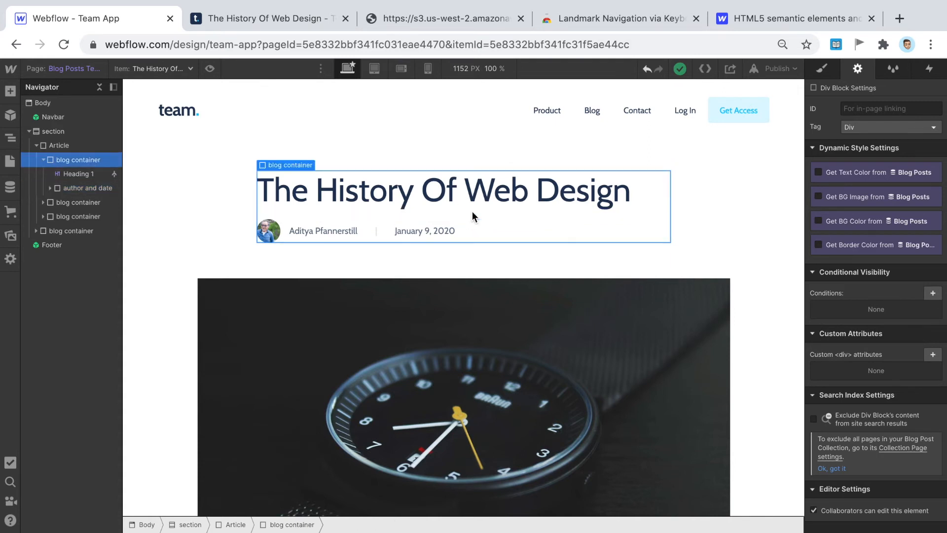
left_click(43, 159)
left_click(861, 128)
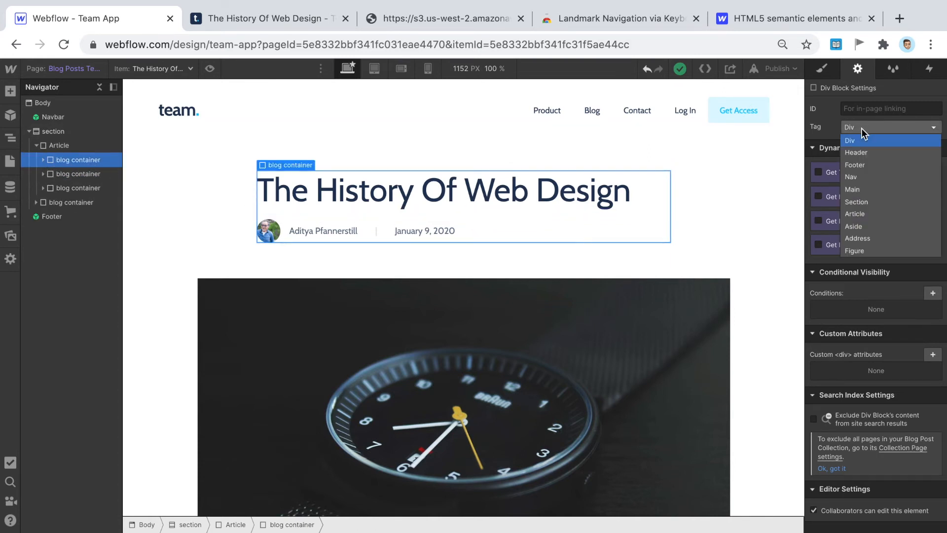
left_click(863, 150)
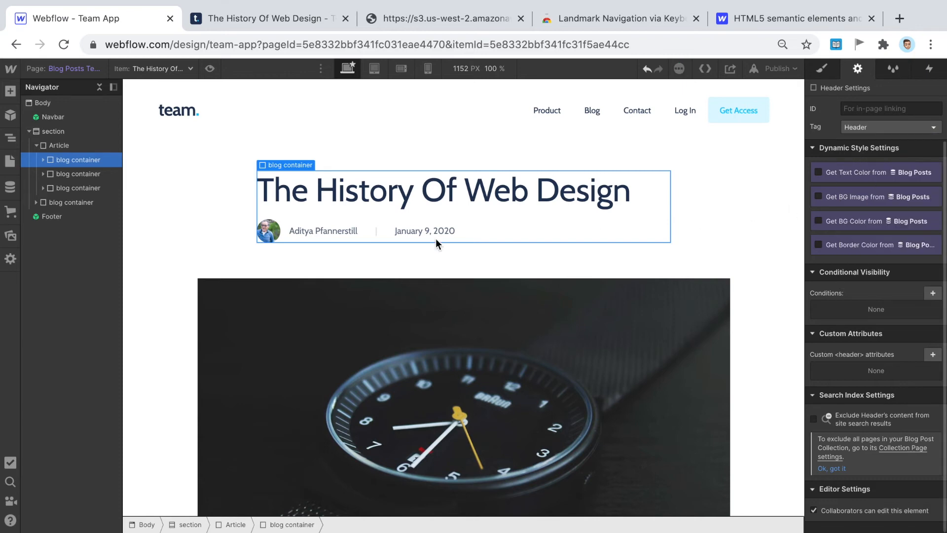
- Select the main watch image and bring up its Tag choices
scroll(213, 227, "down", 3)
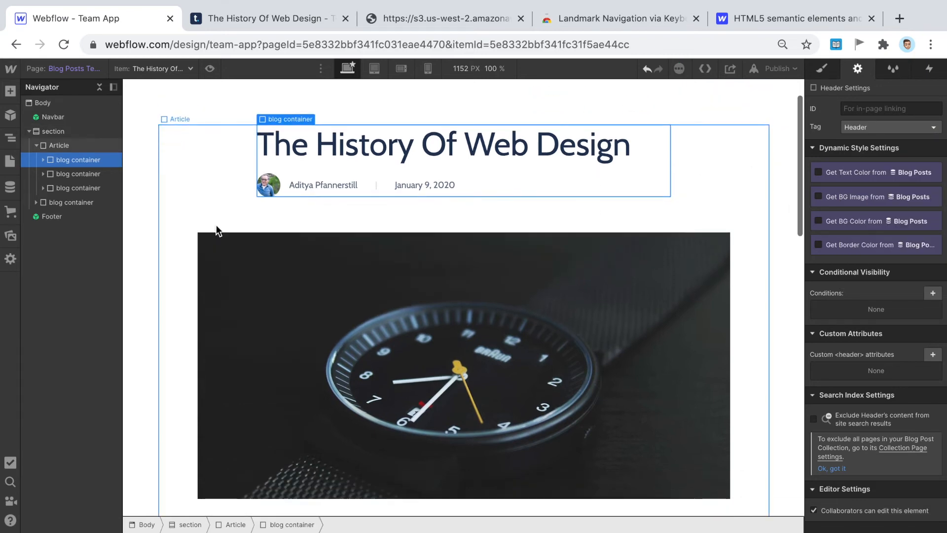
left_click(465, 253)
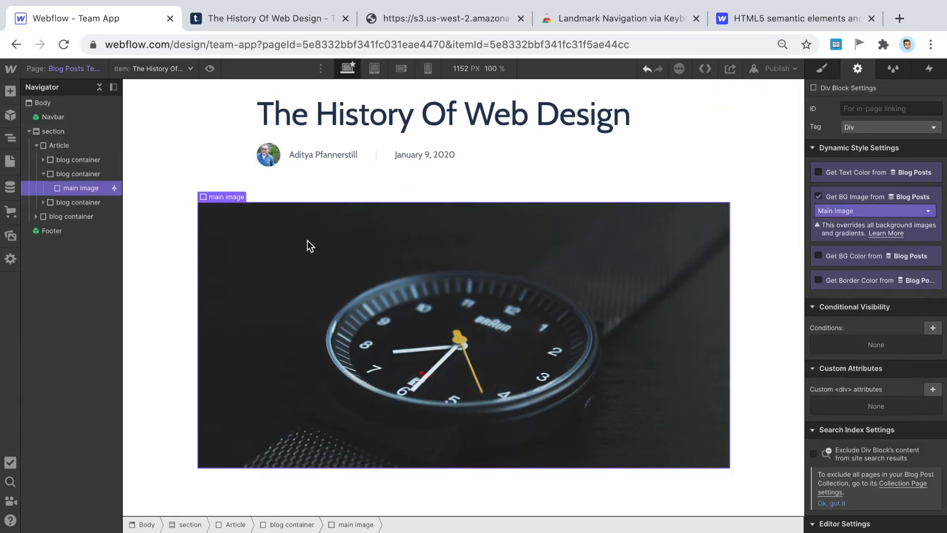
left_click(866, 127)
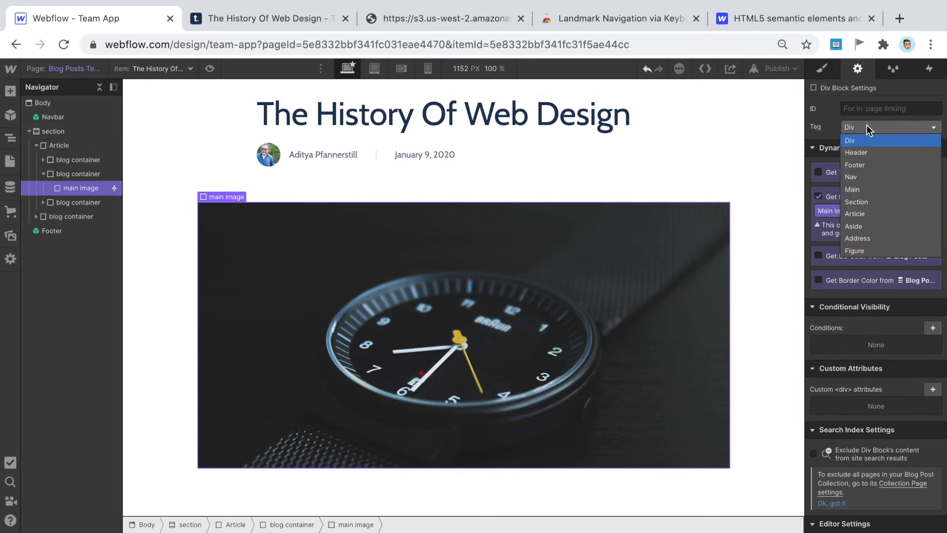
left_click(769, 14)
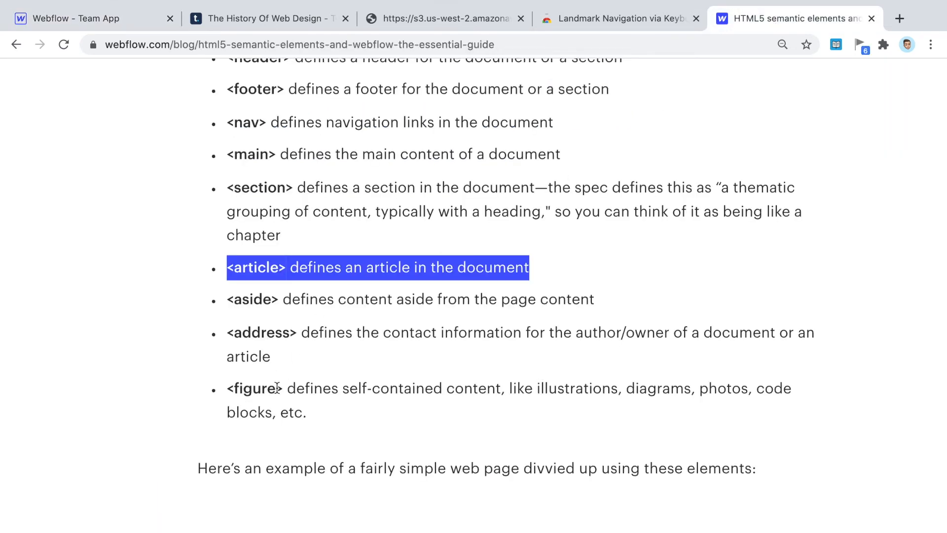
left_click_drag(277, 389, 500, 388)
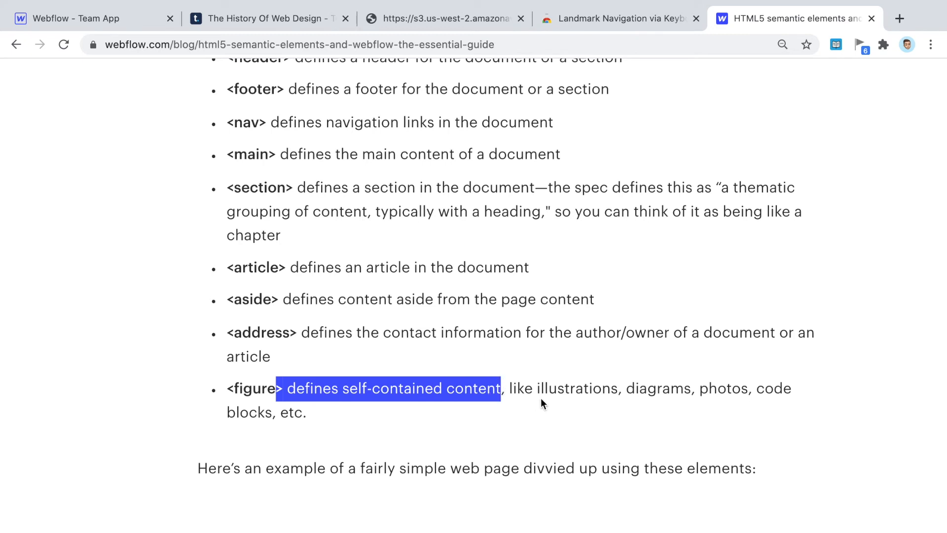
left_click(96, 21)
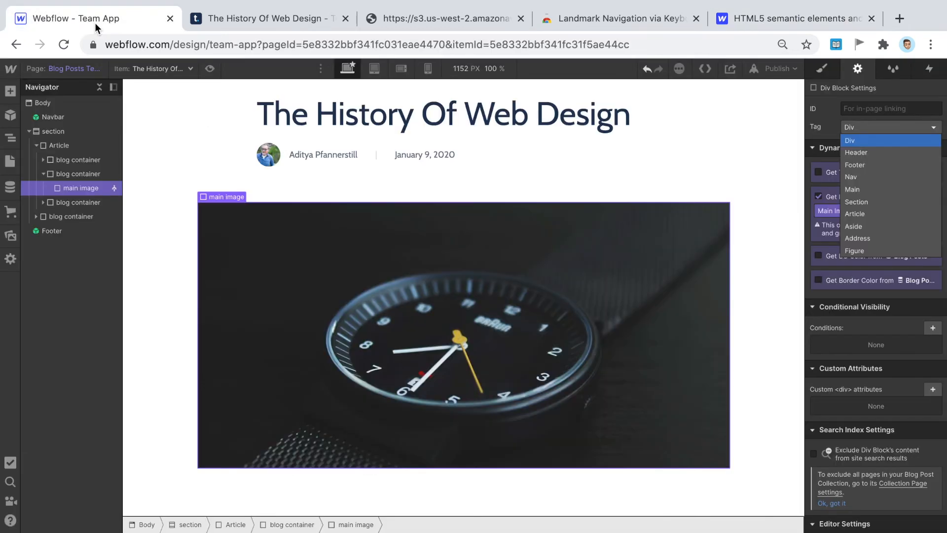
- Set the main watch image's Tag to Figure in Element Settings
left_click(911, 127)
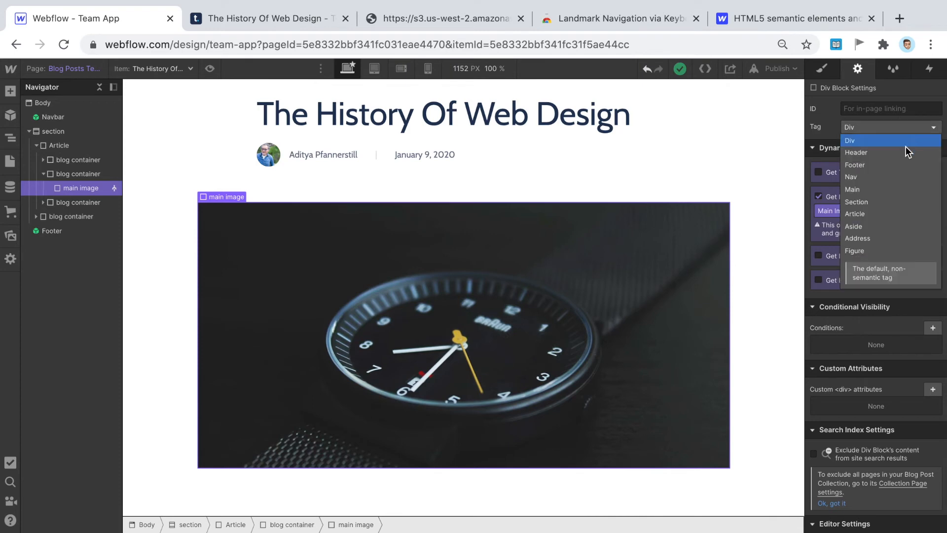
left_click(867, 251)
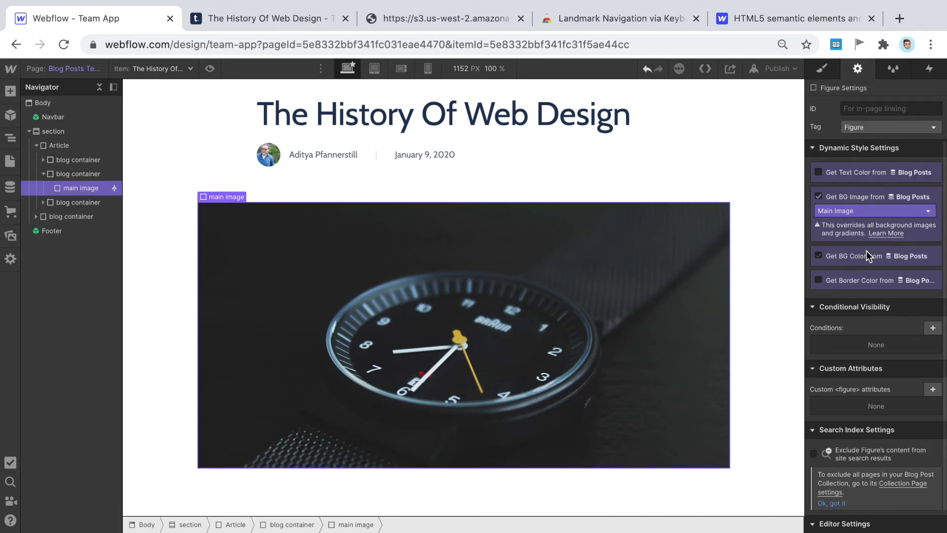
scroll(538, 360, "down", 1)
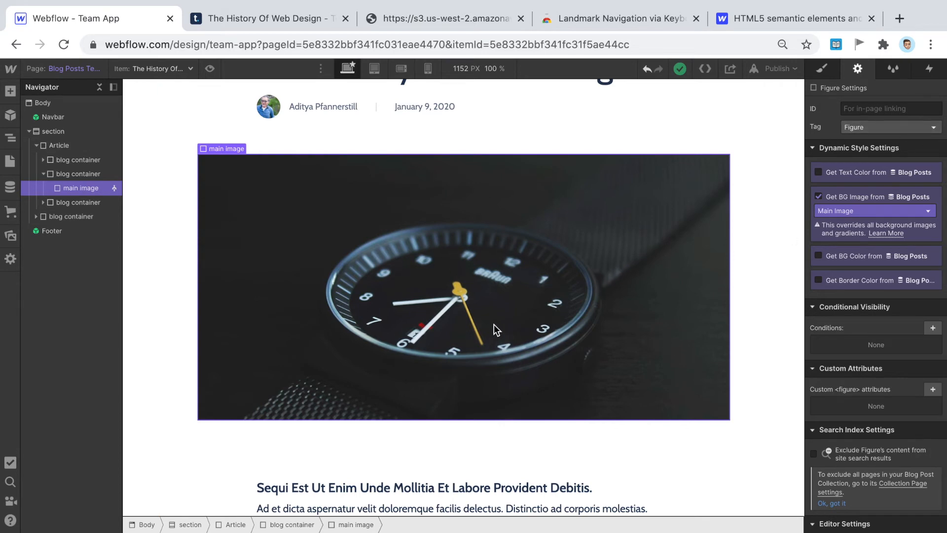
scroll(494, 324, "down", 5)
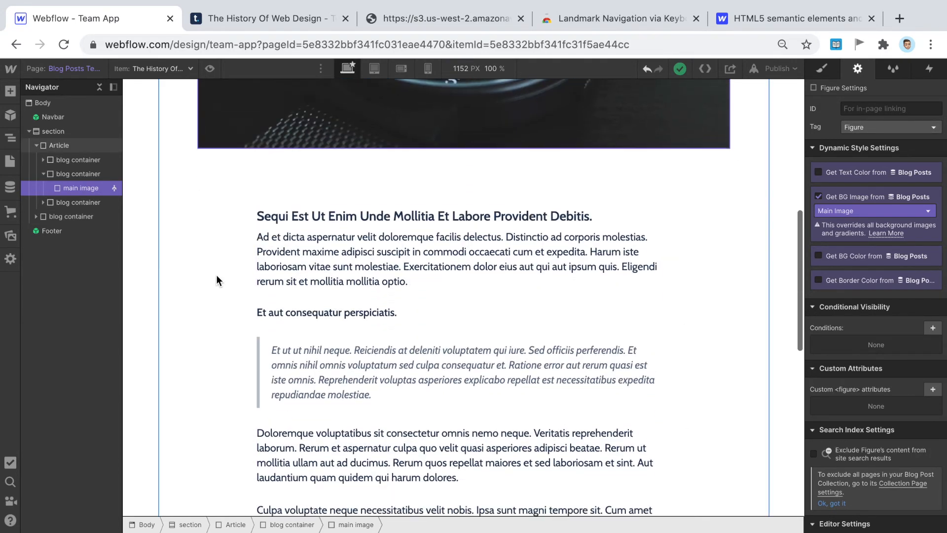
scroll(398, 360, "down", 4)
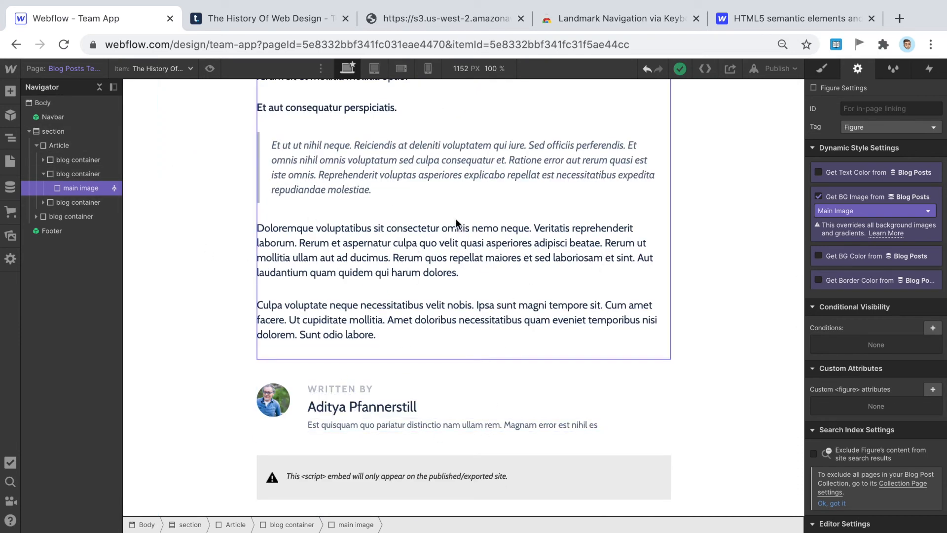
scroll(455, 239, "down", 1)
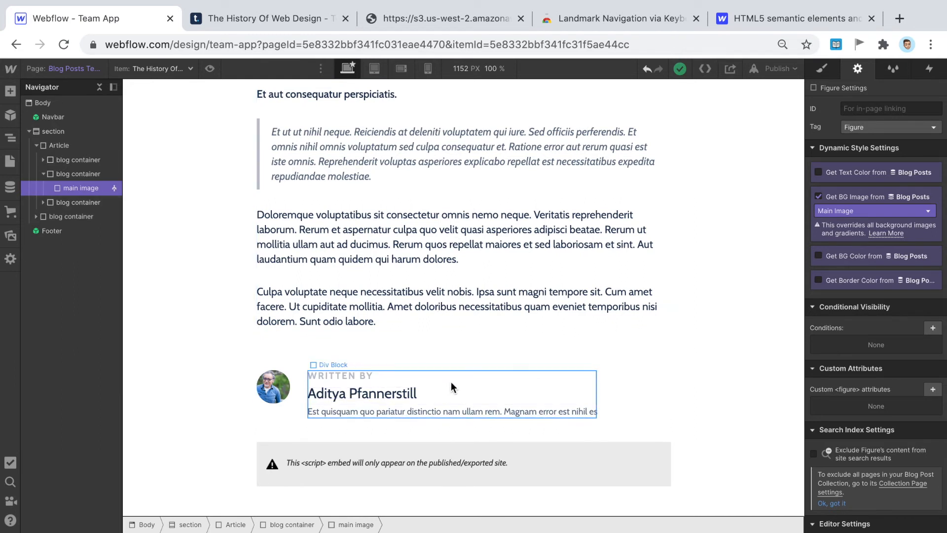
- Tag the Written By author block as Footer, then select the script embed container below it
left_click(632, 396)
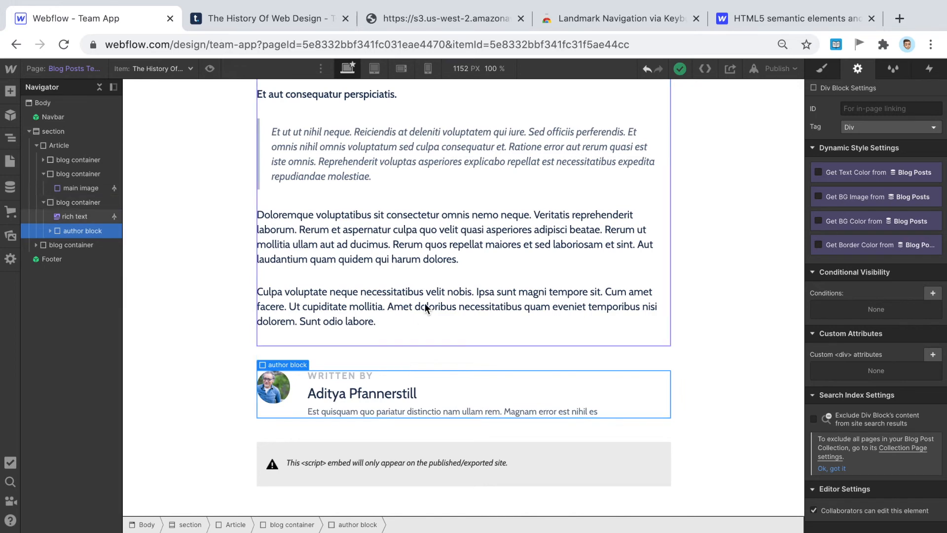
scroll(424, 303, "up", 10)
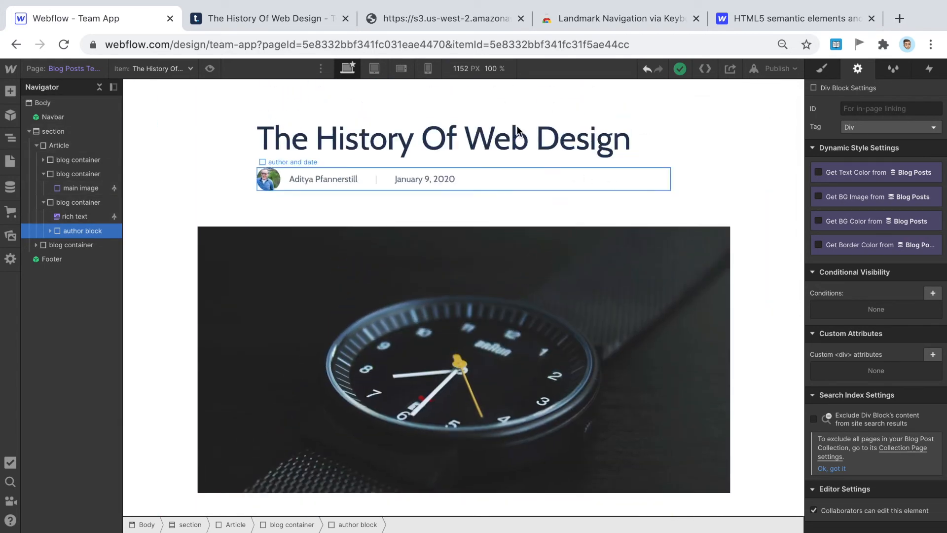
scroll(520, 457, "down", 3)
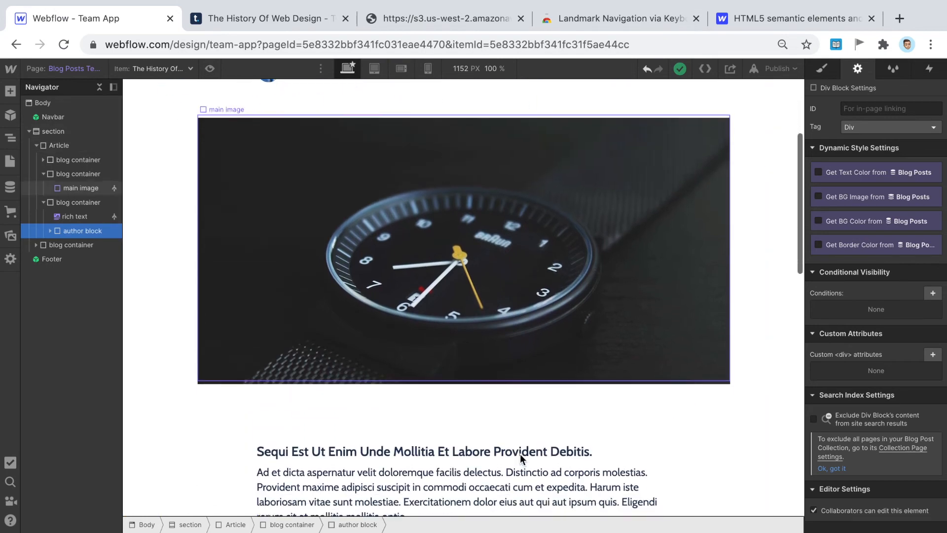
scroll(520, 454, "down", 10)
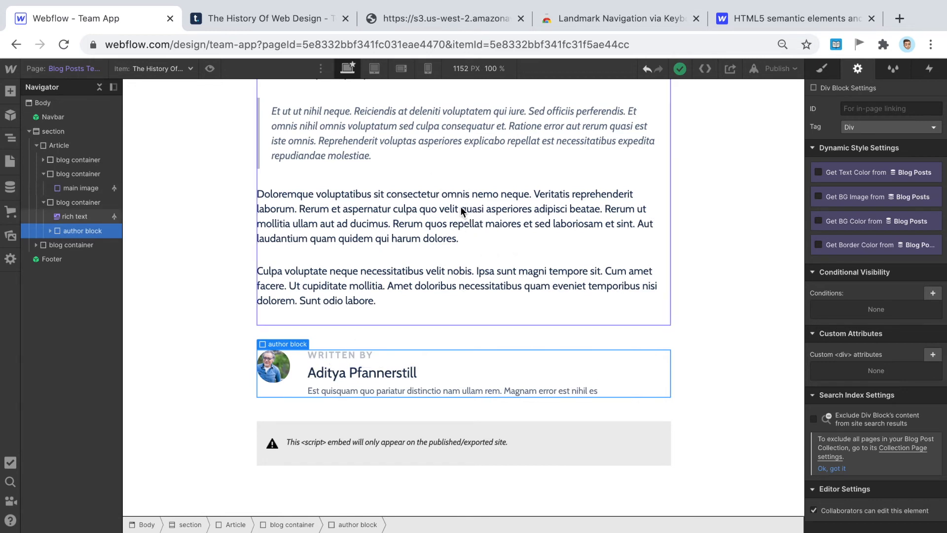
left_click(887, 125)
left_click(867, 164)
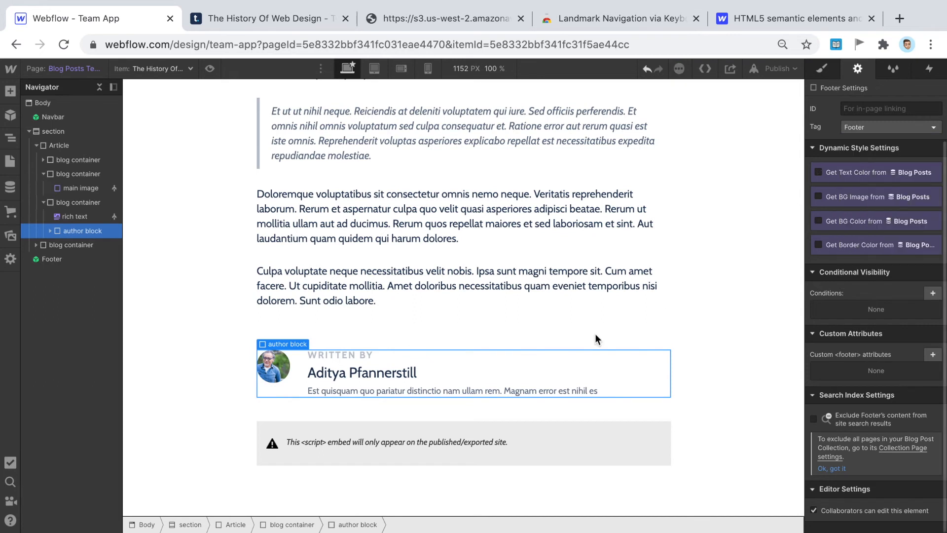
scroll(202, 376, "down", 1)
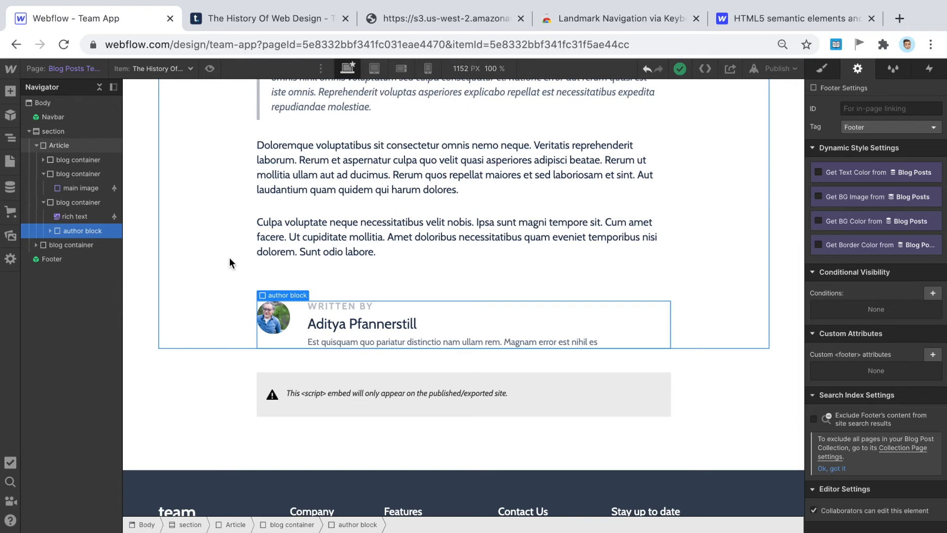
scroll(386, 266, "down", 3)
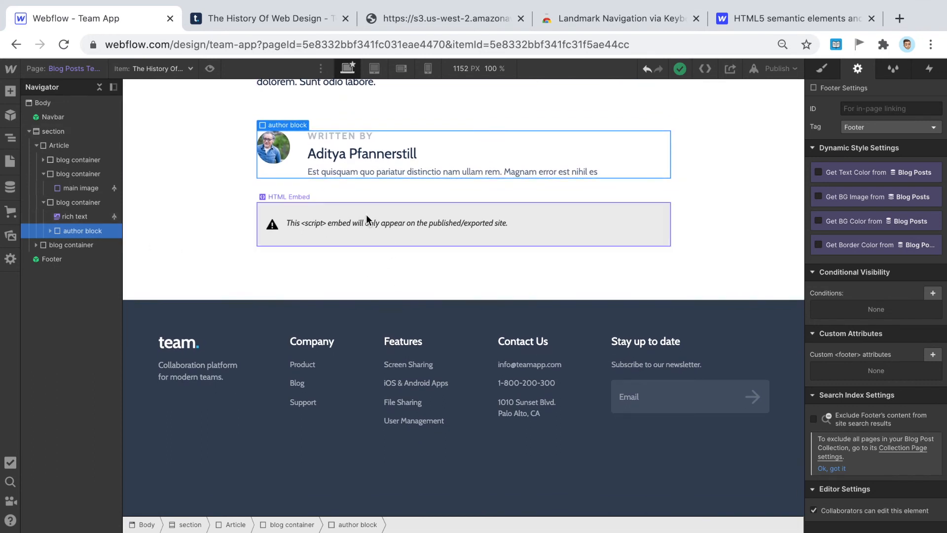
left_click(61, 246)
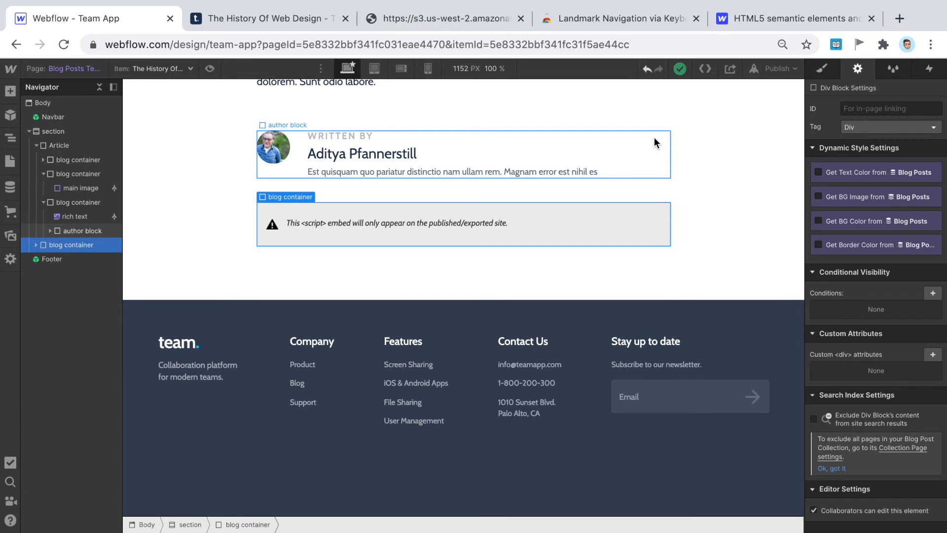
- In the HTML5 semantic elements guide, highlight the aside definition and glance at the layout diagram
left_click(751, 20)
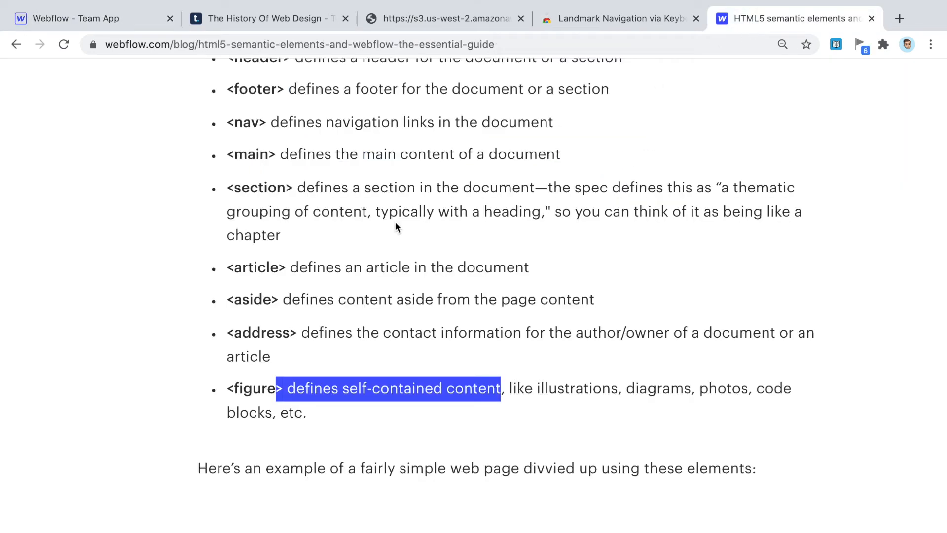
left_click_drag(307, 296, 629, 308)
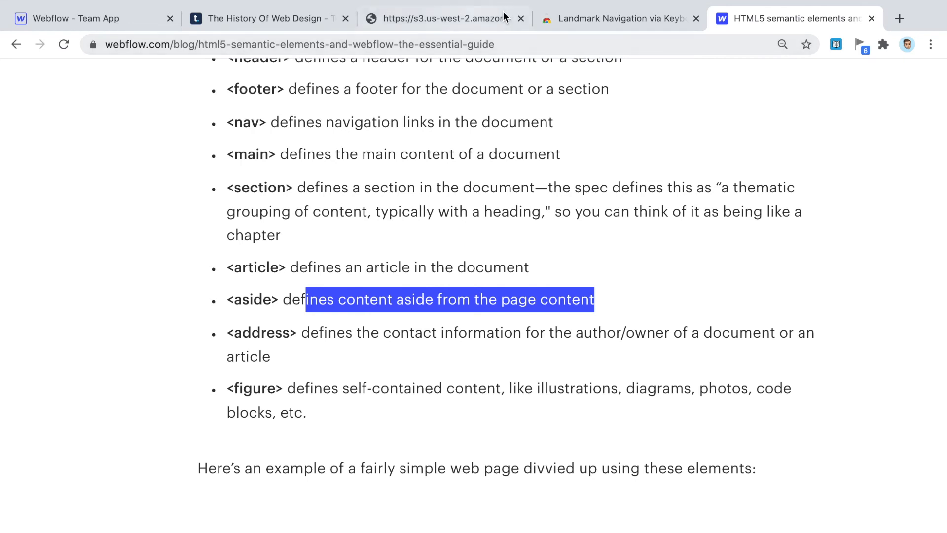
left_click(459, 18)
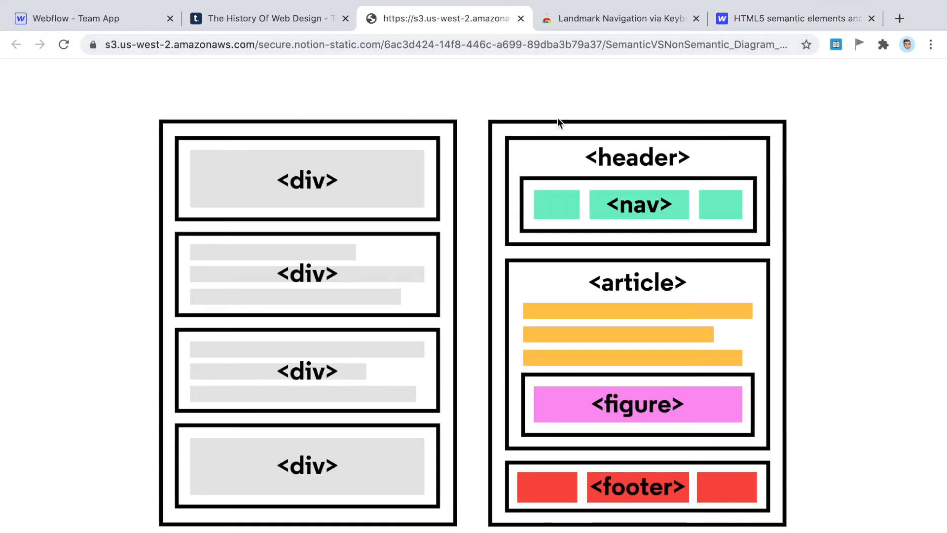
left_click(790, 16)
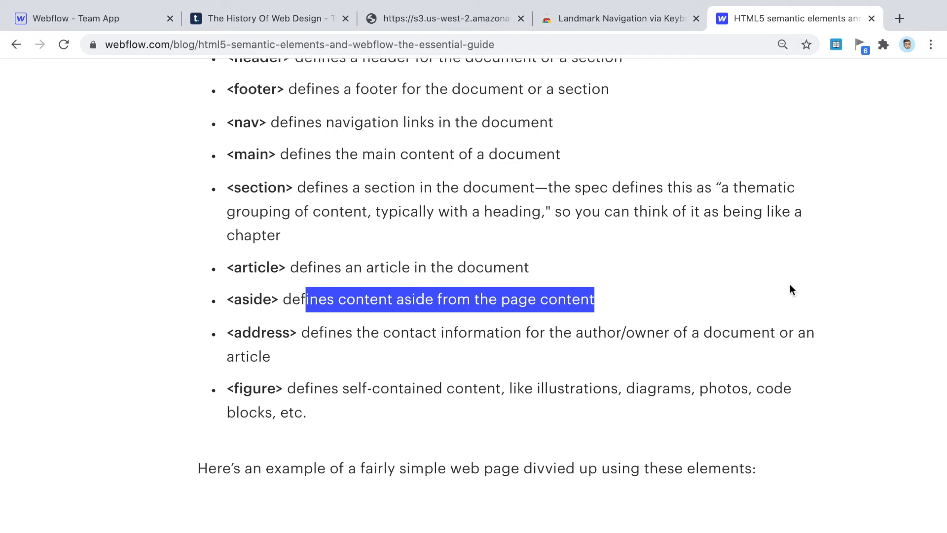
- Back in the Designer, scroll through the retagged blog post to review it
left_click(150, 29)
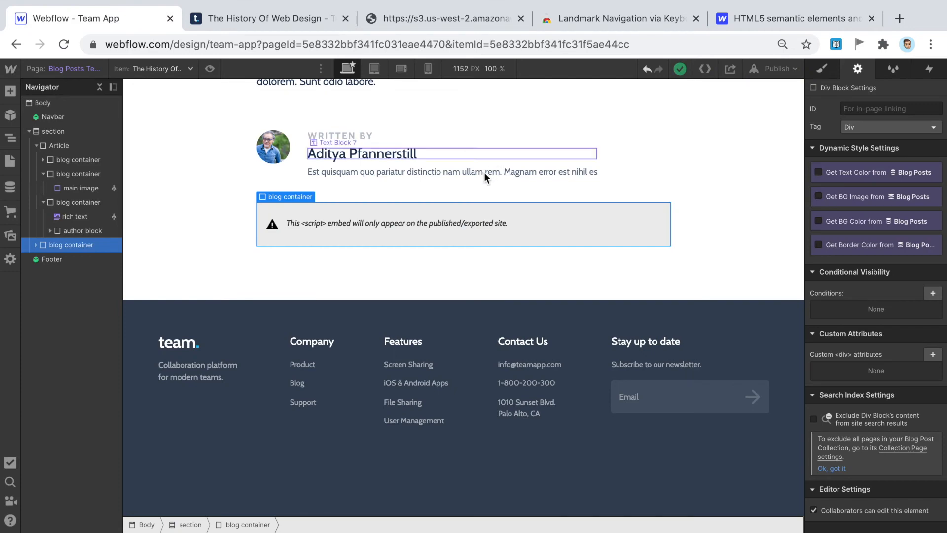
scroll(484, 172, "up", 5)
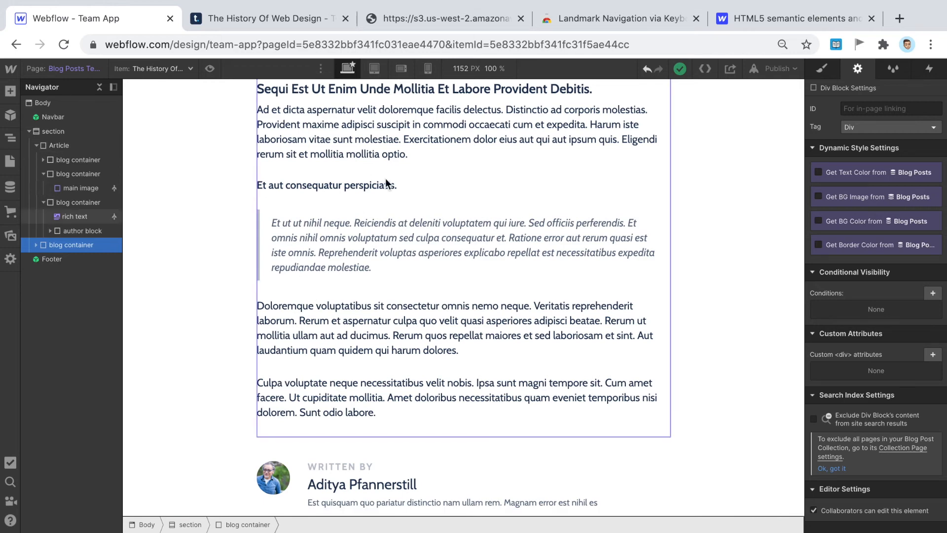
scroll(523, 222, "up", 2)
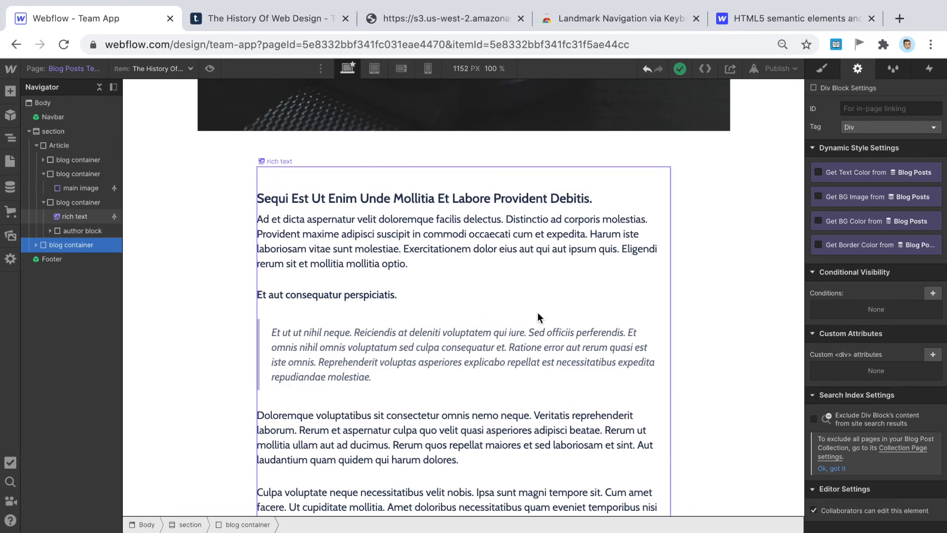
scroll(552, 365, "up", 1)
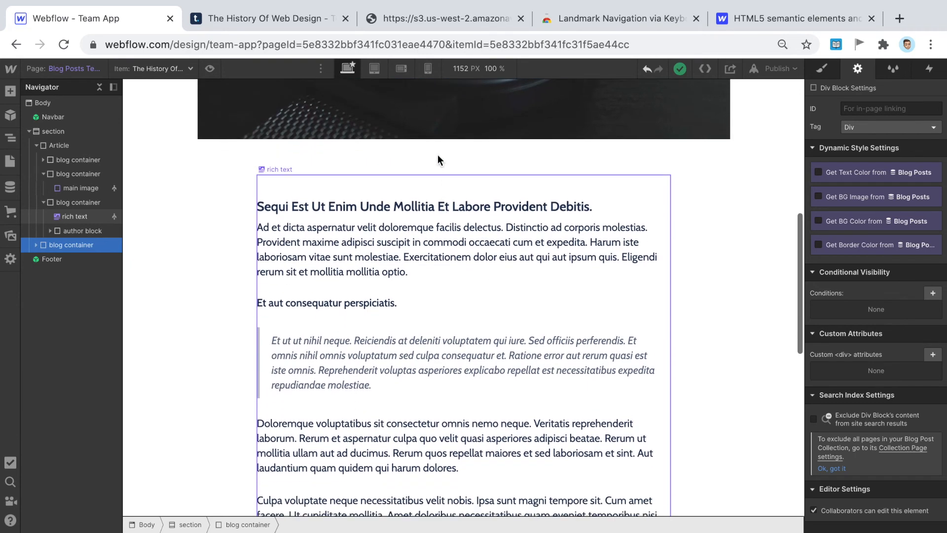
scroll(422, 111, "down", 1)
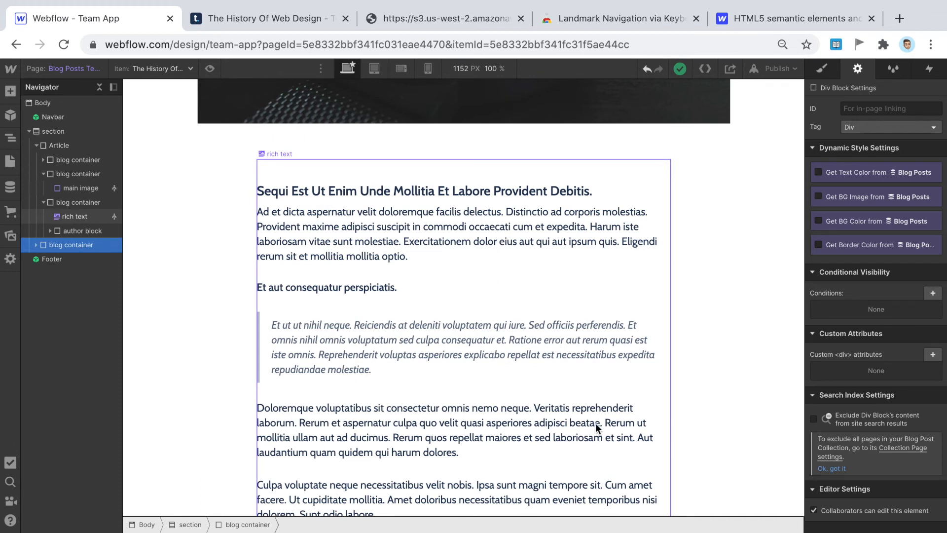
scroll(595, 421, "down", 3)
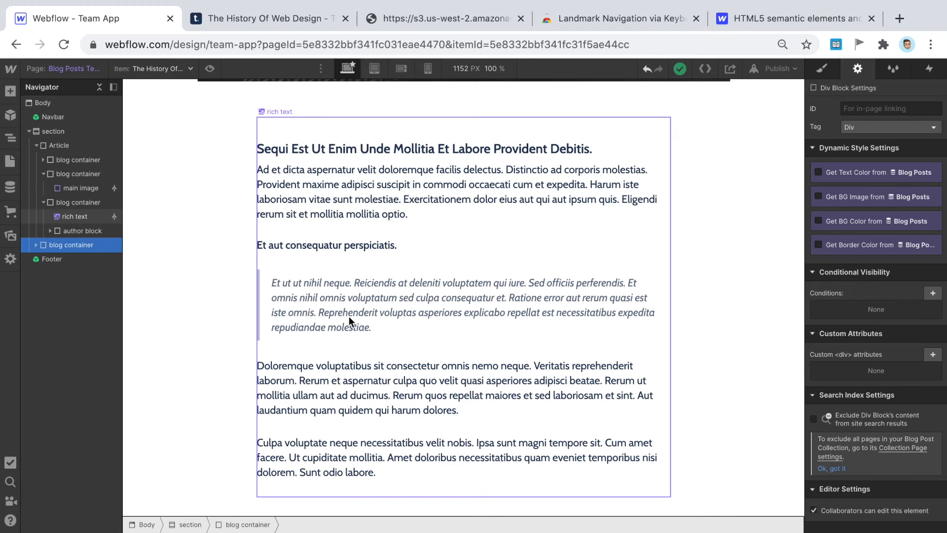
scroll(467, 271, "down", 5)
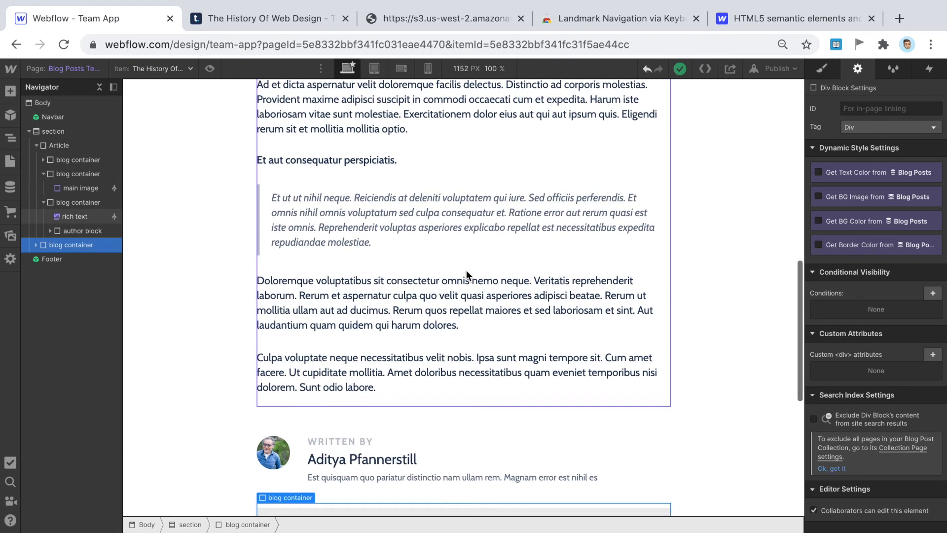
scroll(466, 270, "down", 7)
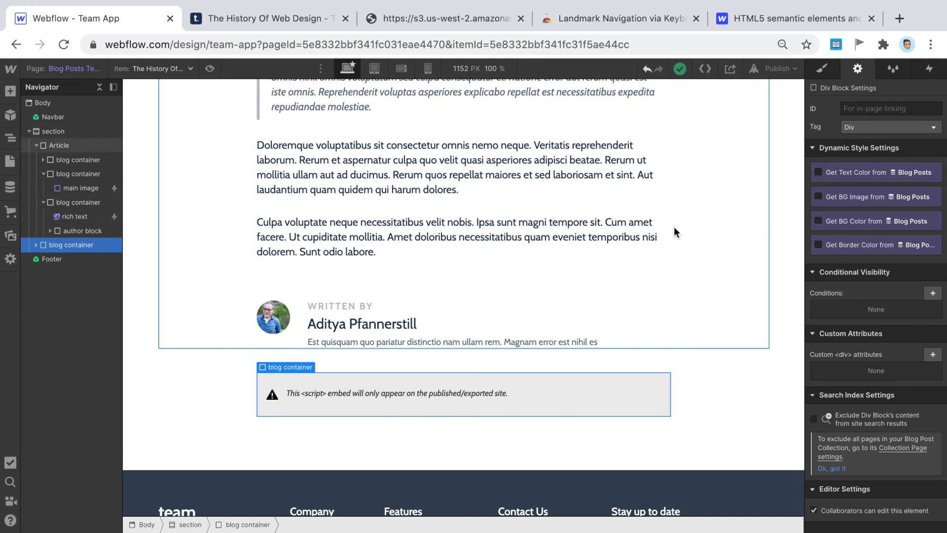
scroll(642, 271, "up", 1)
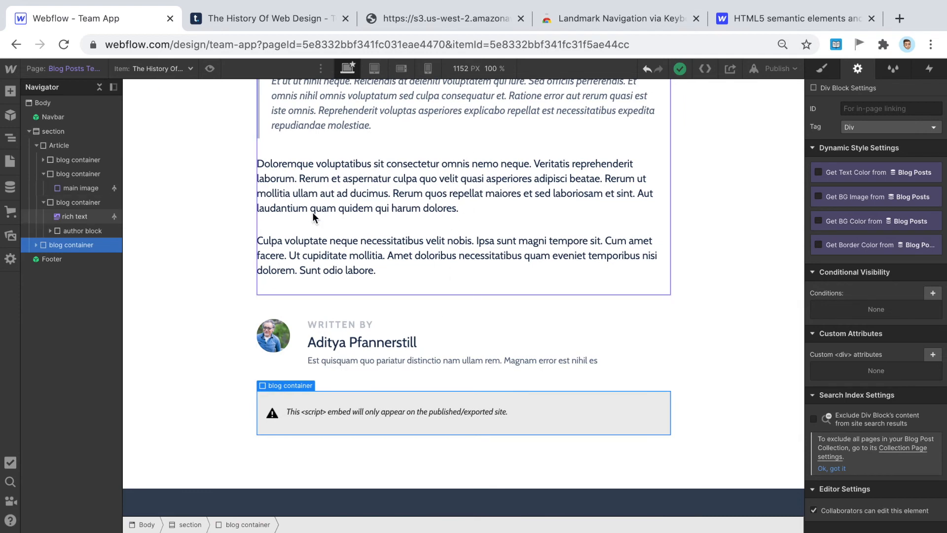
scroll(388, 227, "down", 1)
scroll(476, 187, "up", 2)
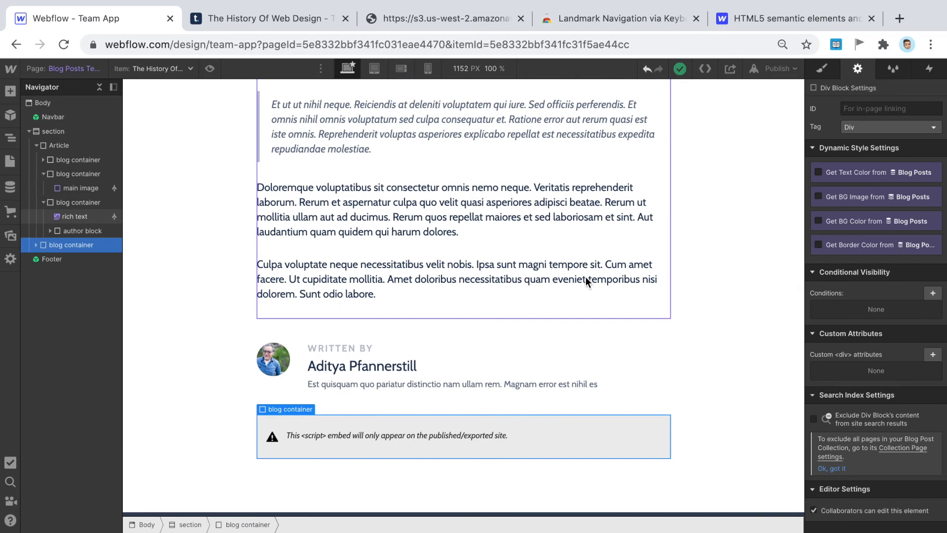
scroll(584, 272, "down", 5)
scroll(581, 264, "up", 1)
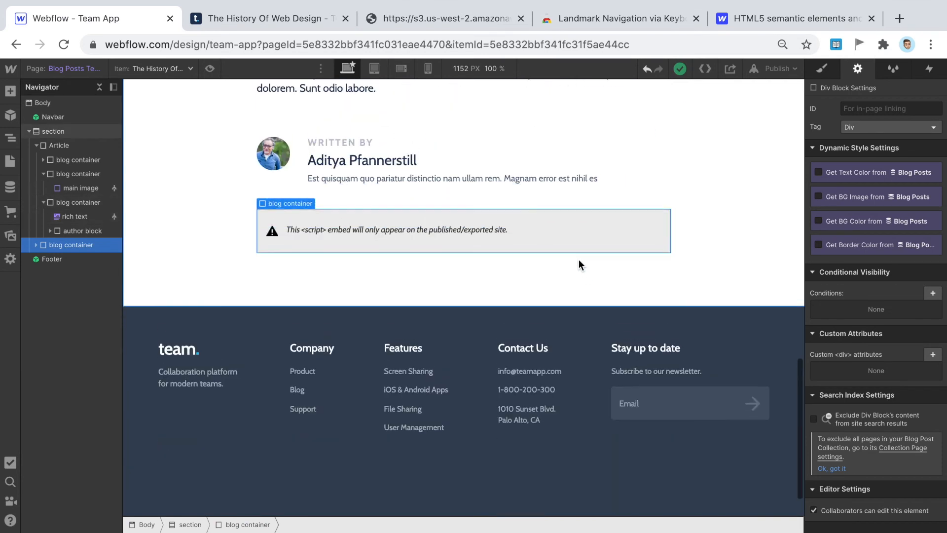
scroll(365, 452, "up", 1)
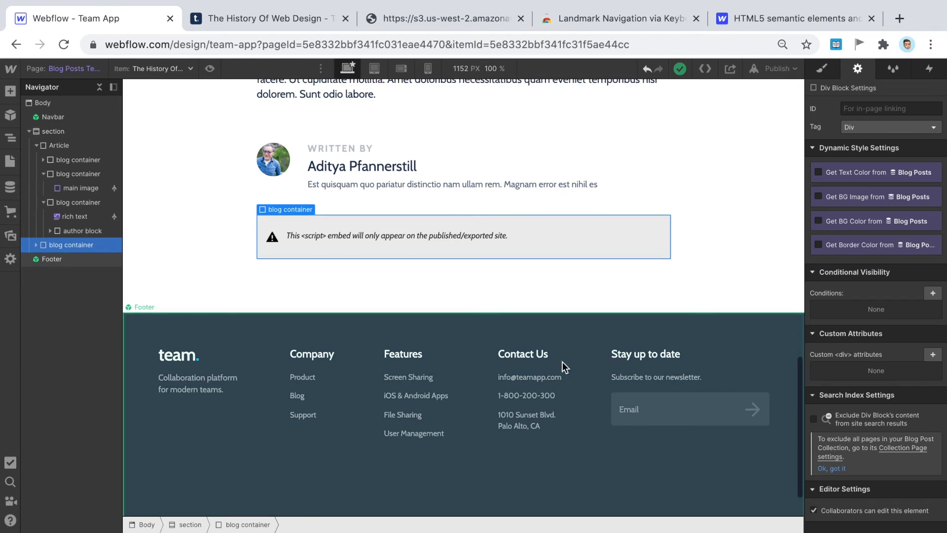
scroll(555, 243, "up", 1)
scroll(464, 188, "up", 1)
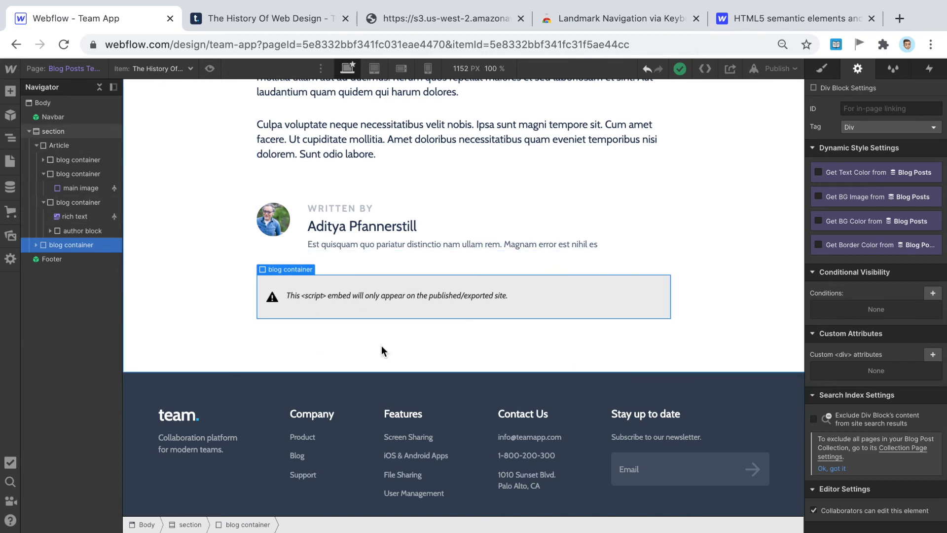
scroll(385, 409, "up", 10)
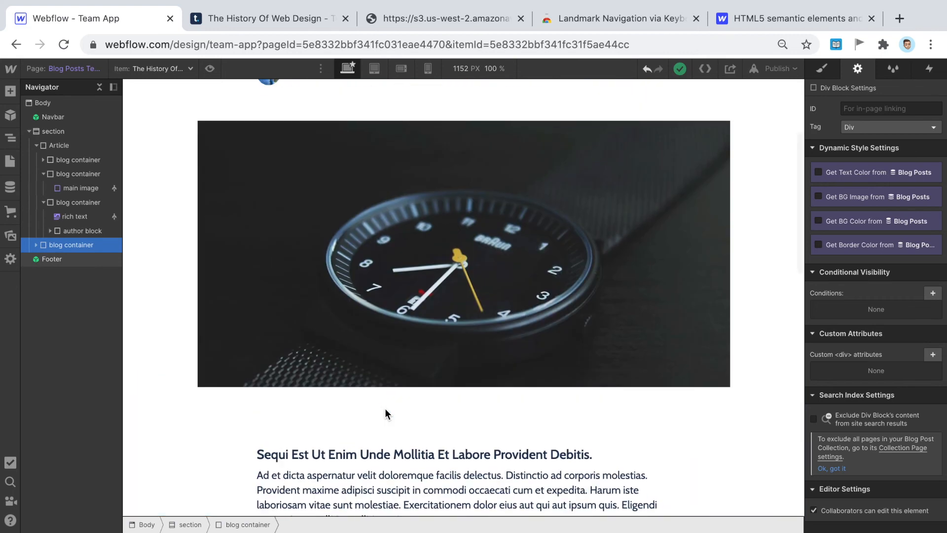
scroll(384, 413, "up", 3)
- Publish the site to team-app.webflow.io and switch to the live History Of Web Design post
left_click(786, 67)
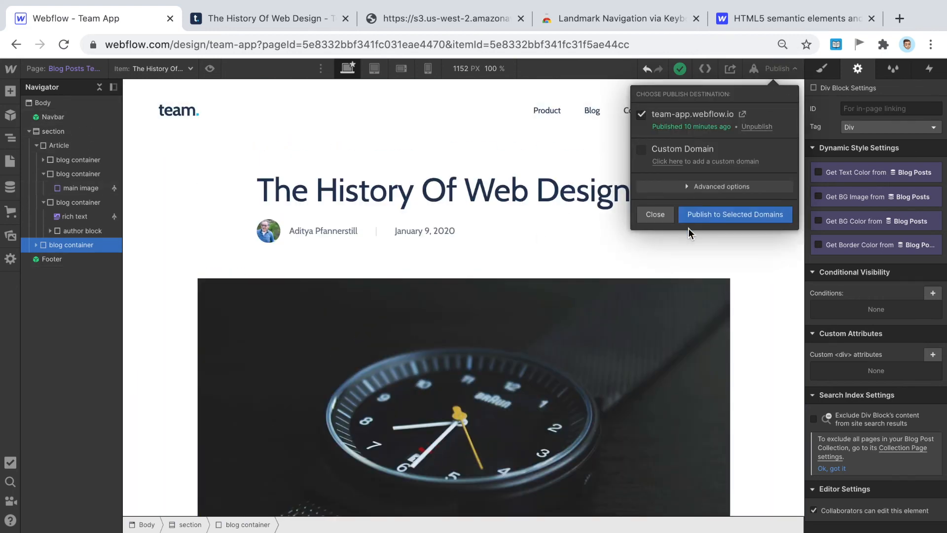
left_click(705, 215)
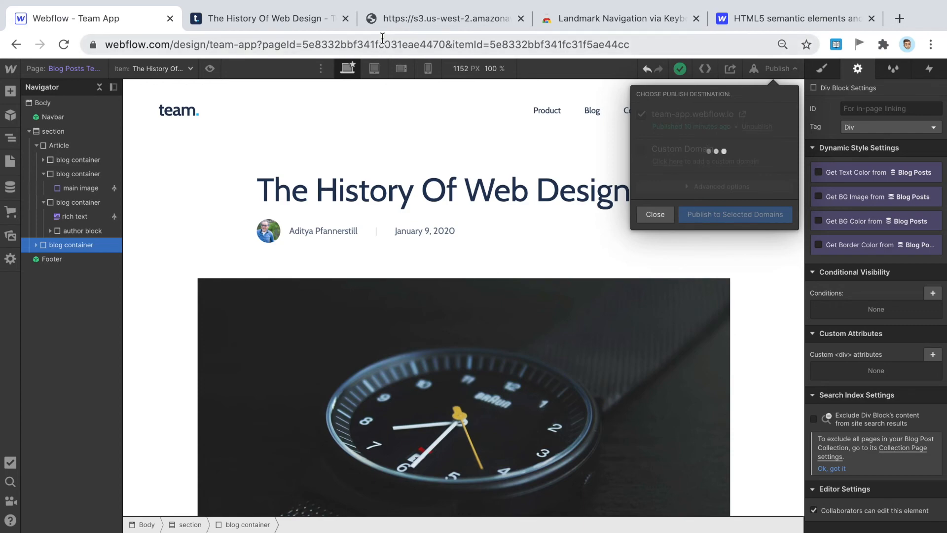
left_click(238, 20)
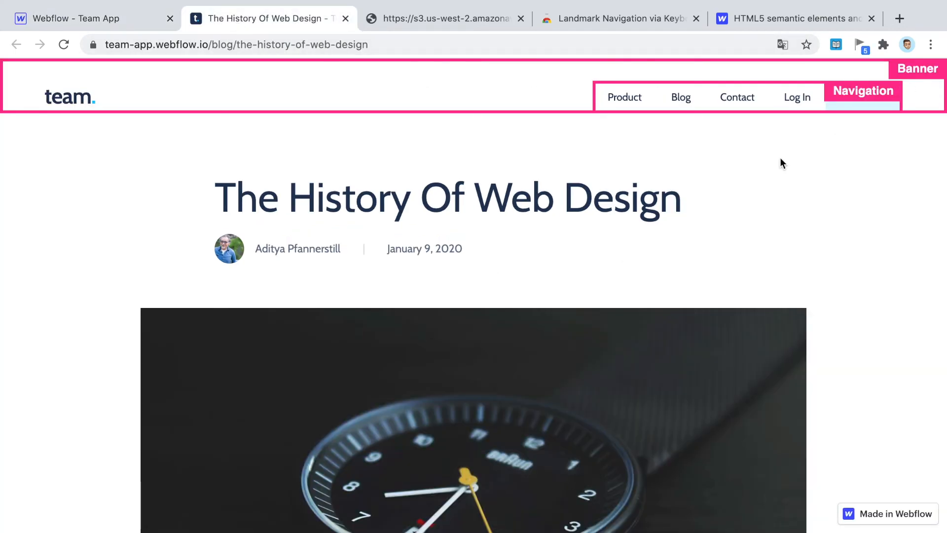
- Check the publishing progress in the Designer, then reload the live History Of Web Design post
scroll(781, 159, "down", 20)
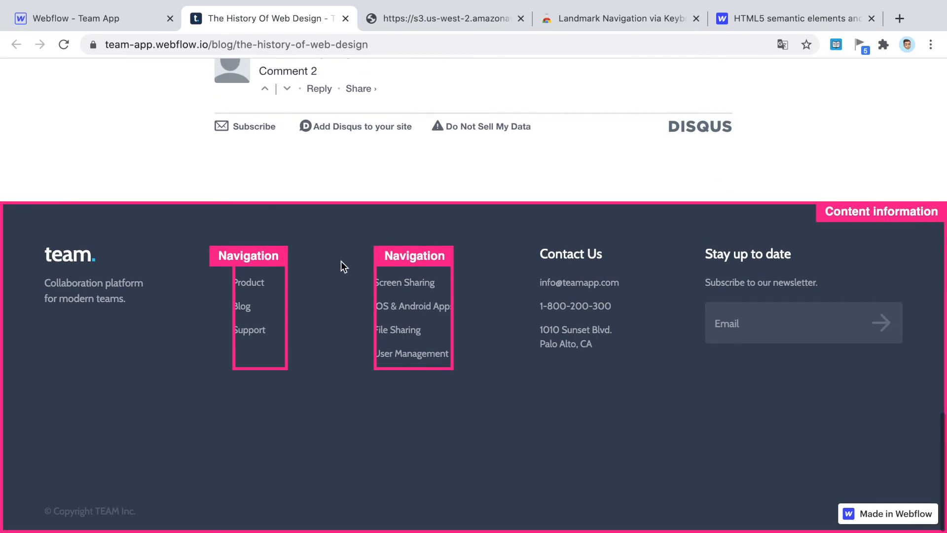
scroll(730, 312, "up", 20)
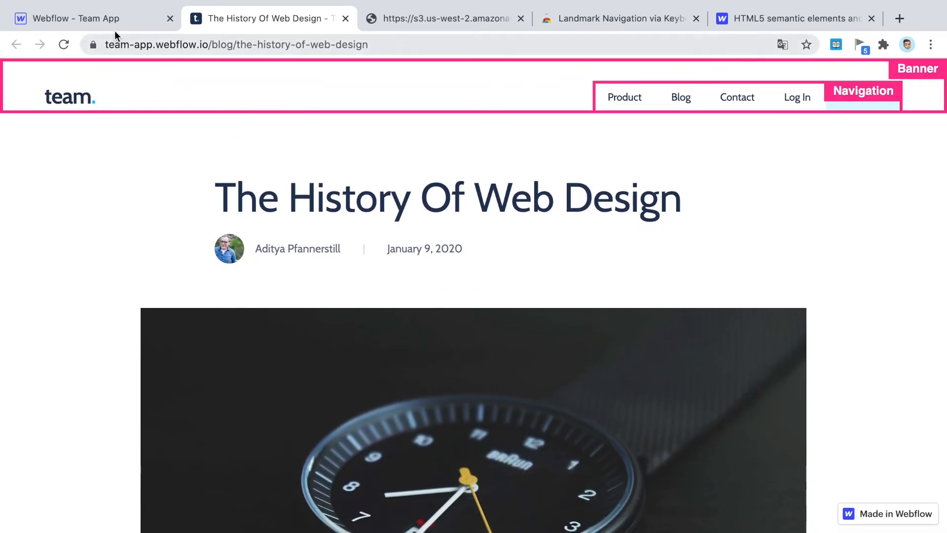
left_click(75, 18)
left_click(213, 28)
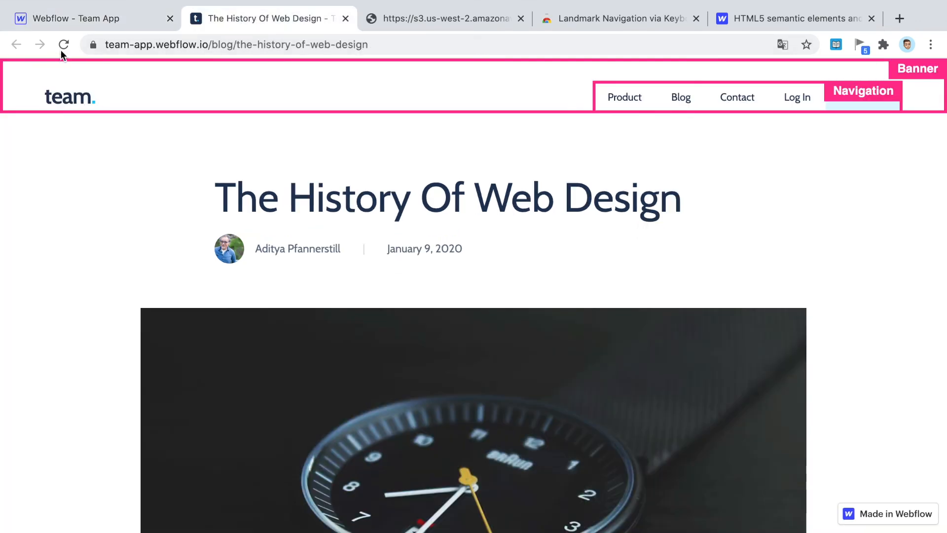
left_click(61, 48)
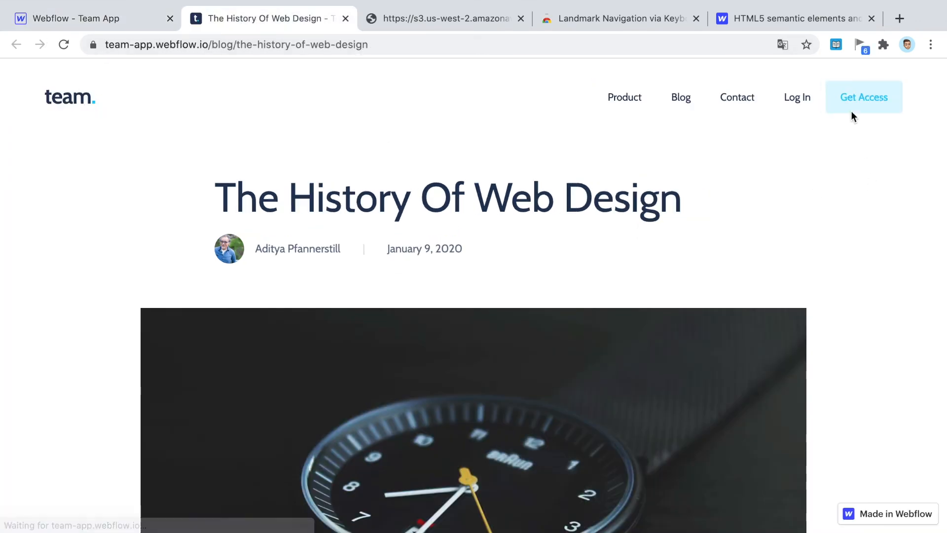
- Enable Show all landmarks in Landmark Navigation to outline Banner, Navigation and Main
left_click(860, 44)
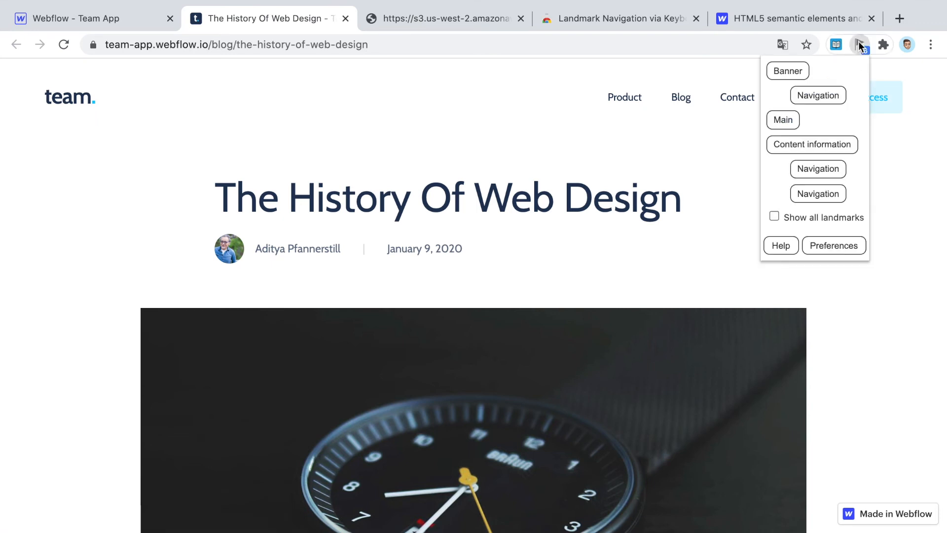
left_click(806, 221)
left_click(575, 205)
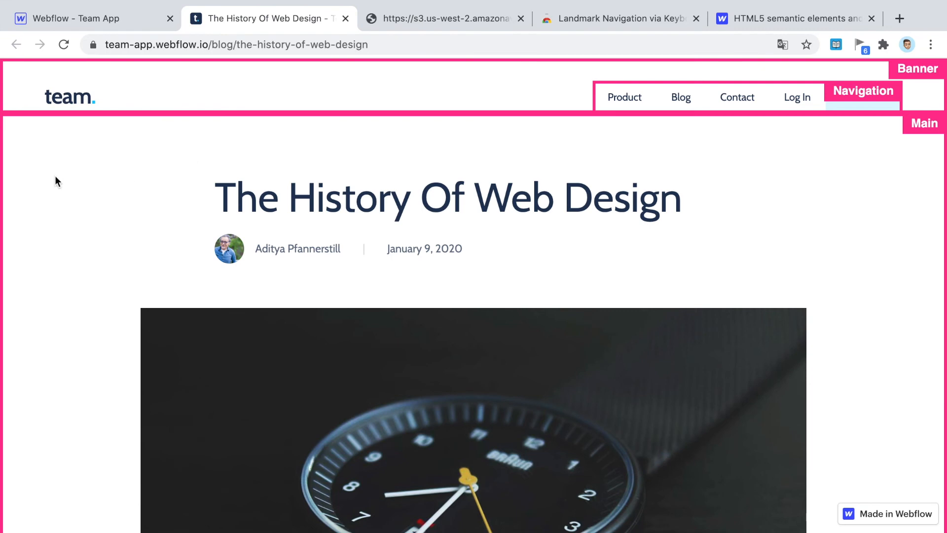
scroll(400, 254, "down", 2)
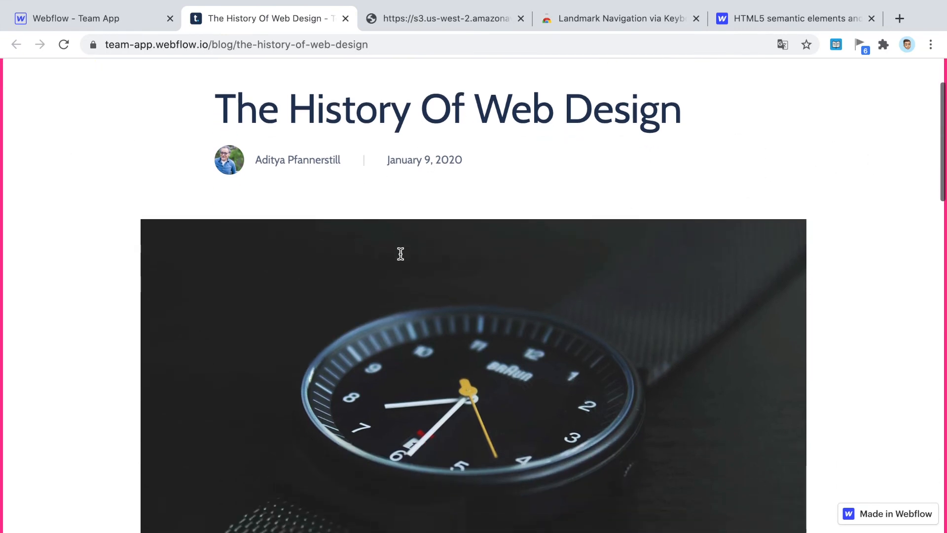
scroll(401, 254, "up", 2)
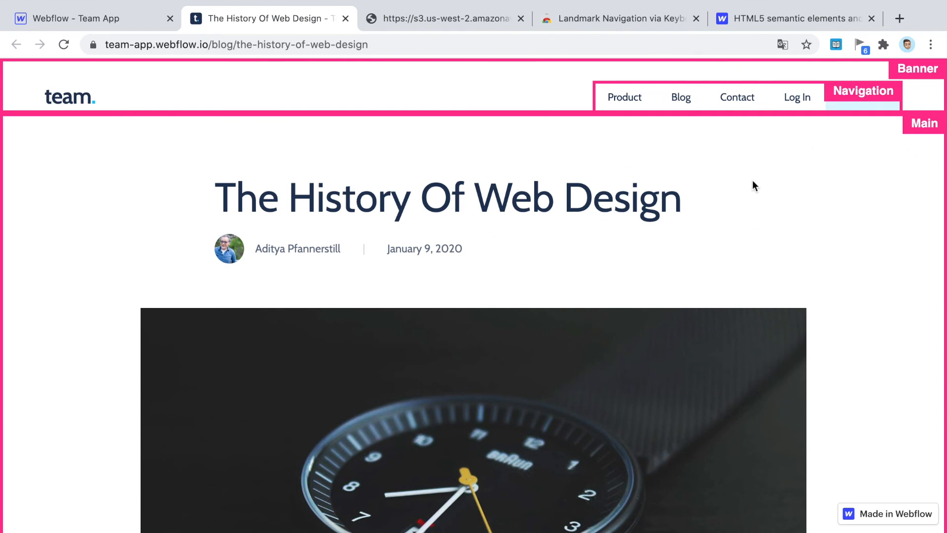
- Scroll through the live History Of Web Design post to inspect its outlined landmarks
scroll(814, 167, "down", 1)
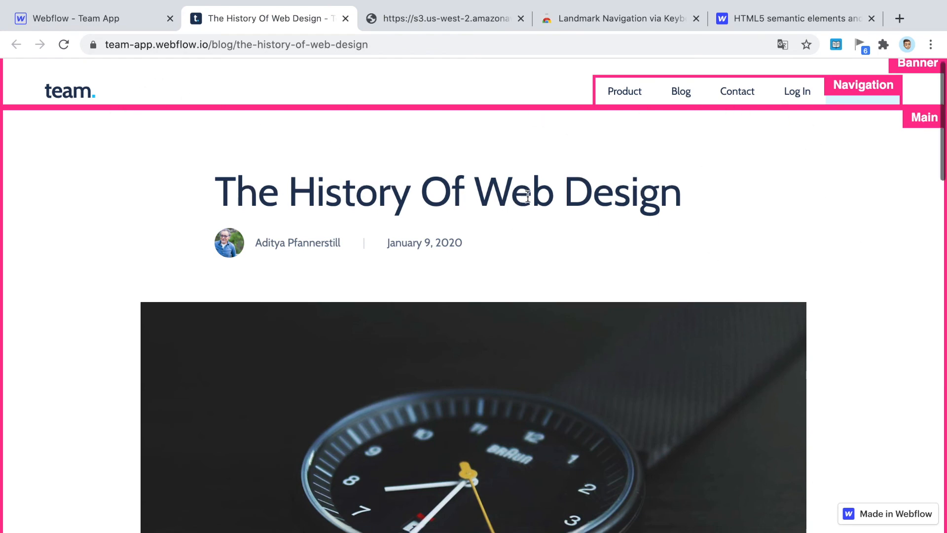
scroll(513, 198, "down", 3)
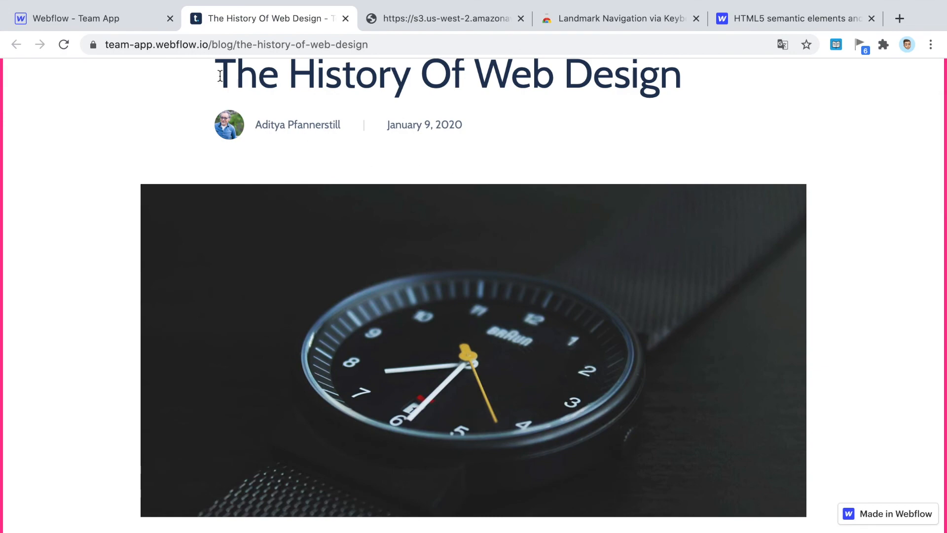
scroll(276, 140, "up", 1)
scroll(269, 158, "down", 20)
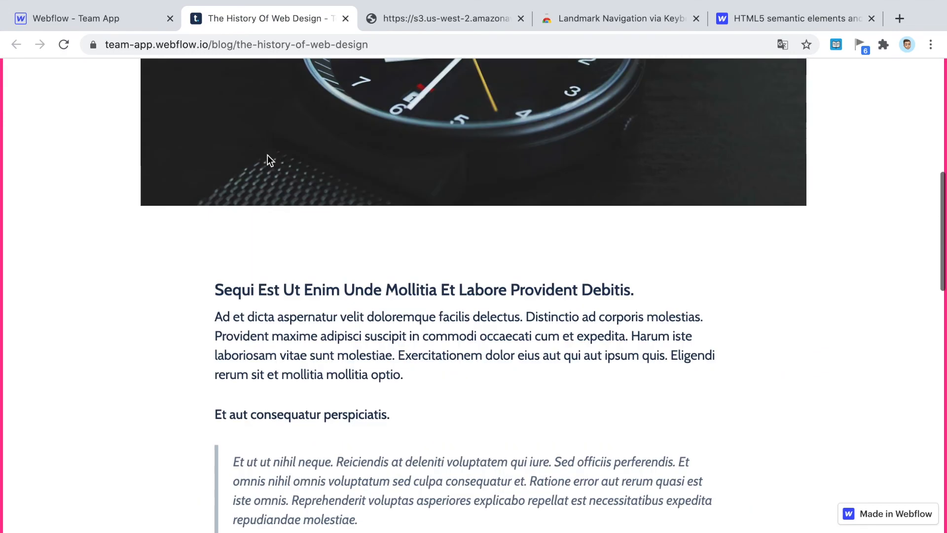
scroll(318, 353, "down", 7)
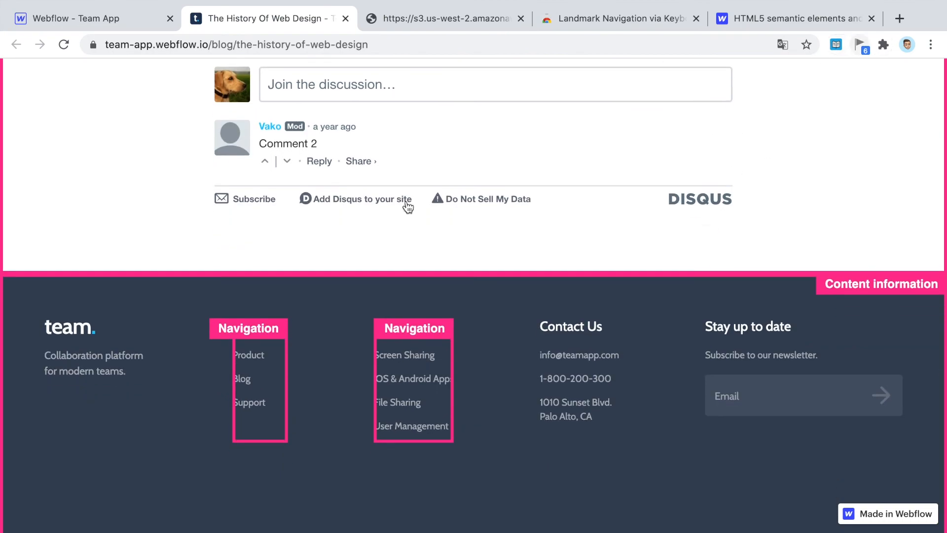
scroll(135, 226, "up", 15)
scroll(133, 230, "up", 10)
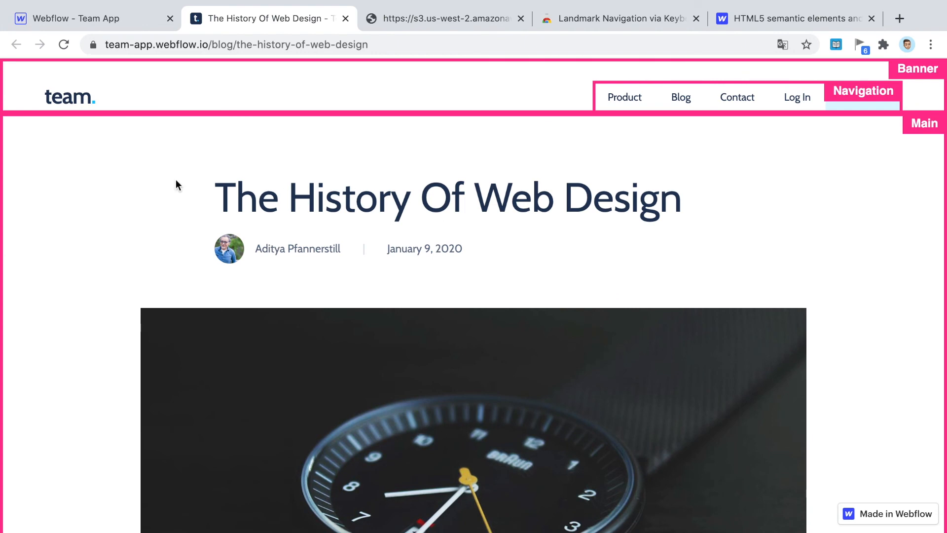
scroll(606, 232, "down", 2)
scroll(606, 228, "up", 1)
scroll(696, 215, "down", 3)
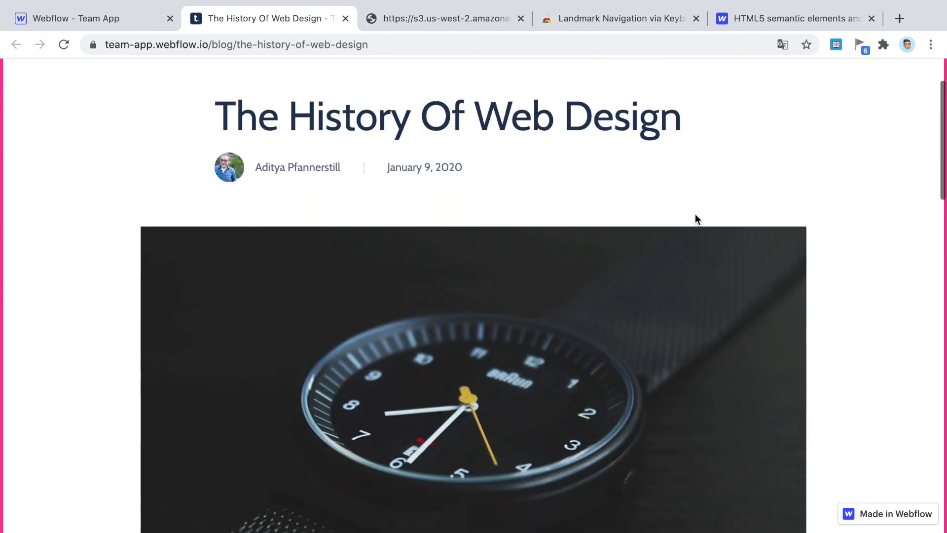
scroll(740, 188, "up", 5)
scroll(752, 196, "down", 1)
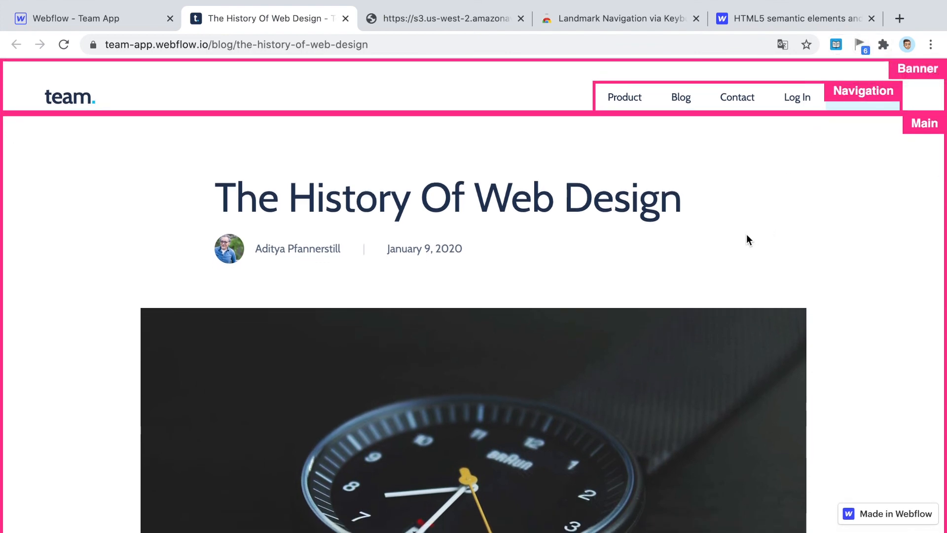
scroll(402, 174, "down", 12)
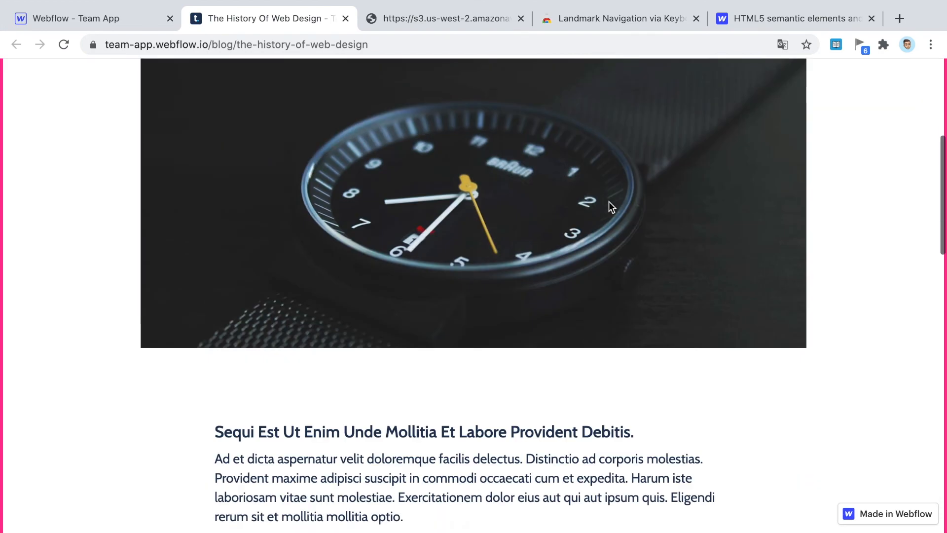
scroll(672, 293, "down", 7)
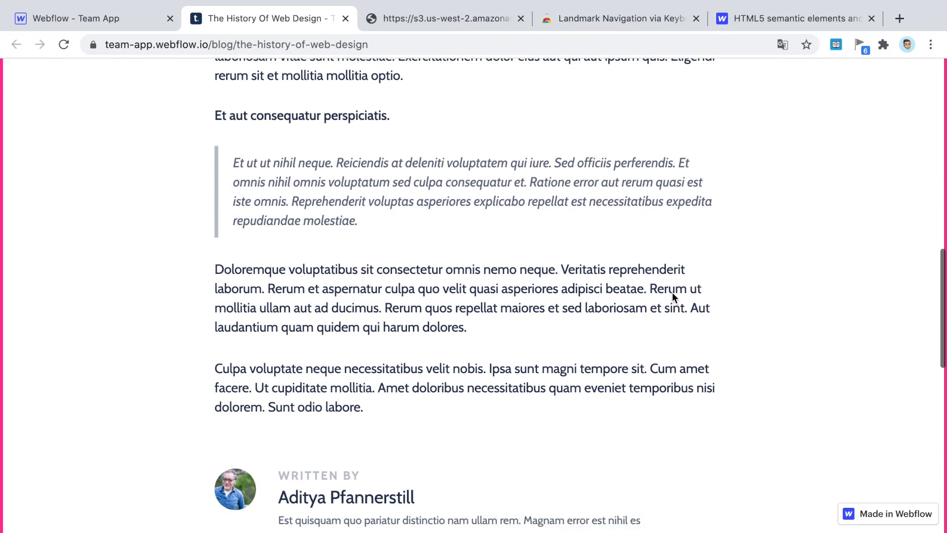
scroll(672, 292, "down", 9)
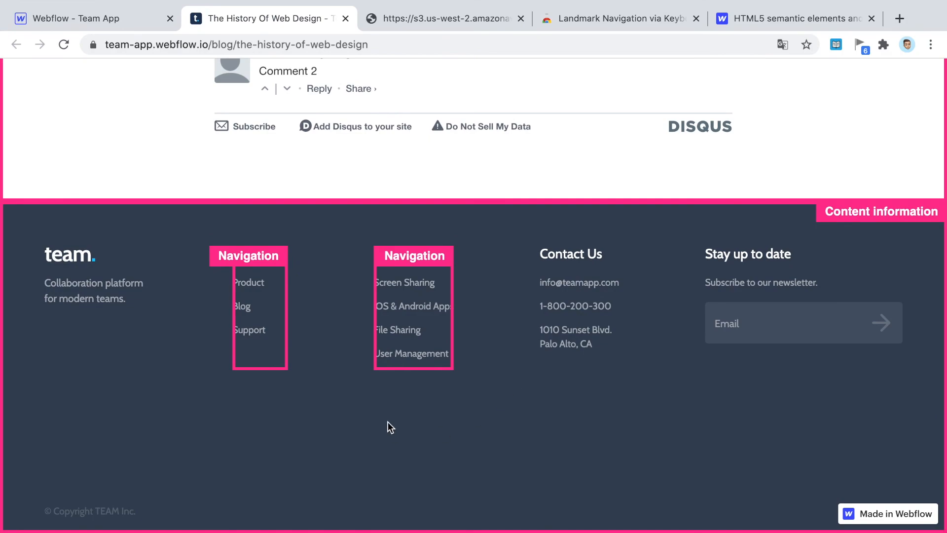
key("Home")
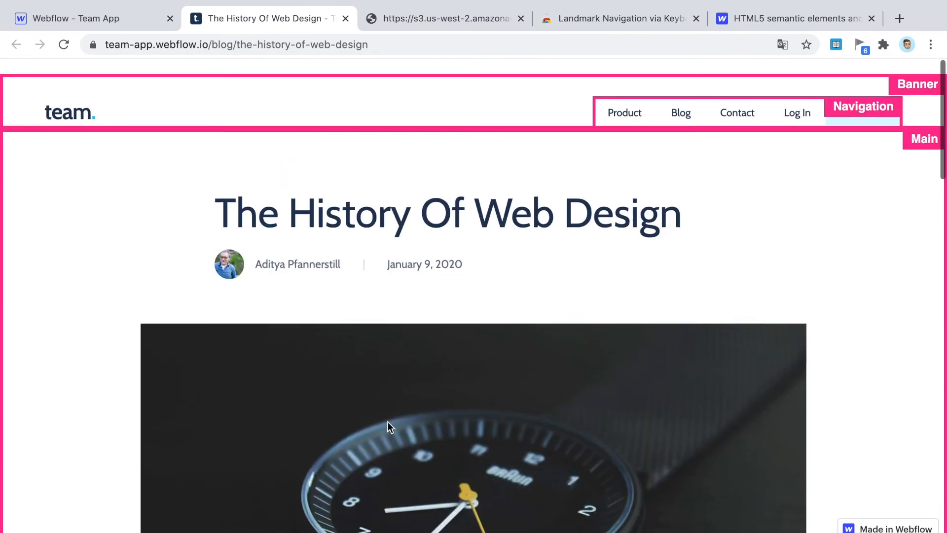
scroll(431, 212, "down", 1)
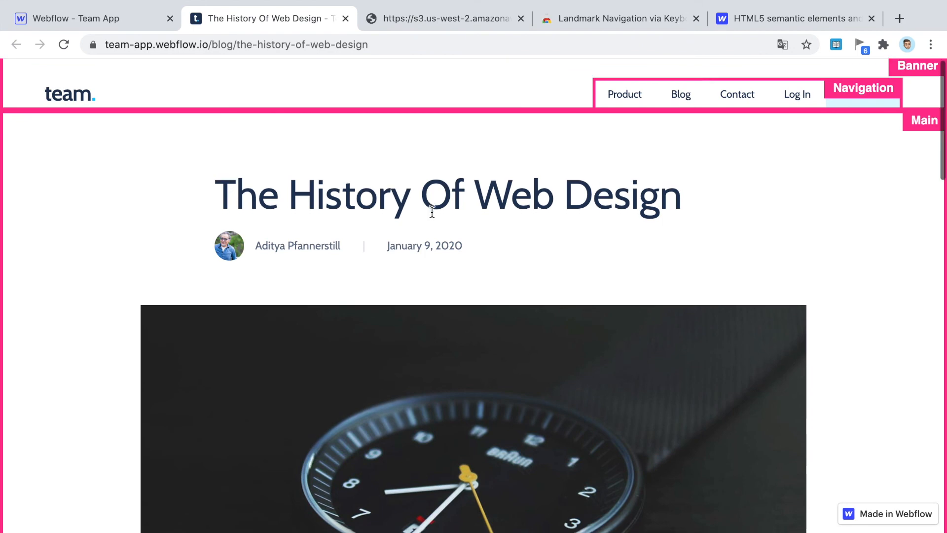
scroll(819, 134, "up", 1)
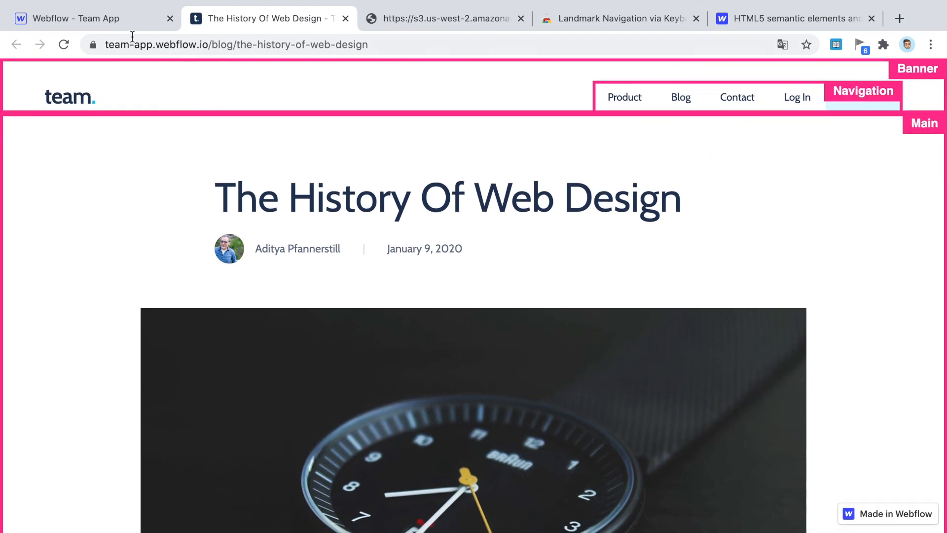
scroll(360, 239, "down", 5)
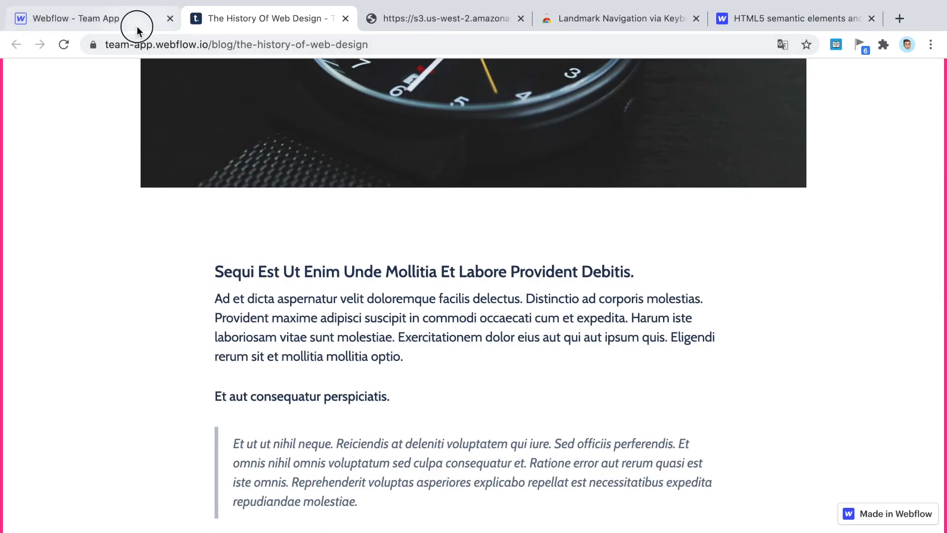
- Back in the Designer, close the Publish panel and open the static Blog page
left_click(132, 26)
left_click(784, 67)
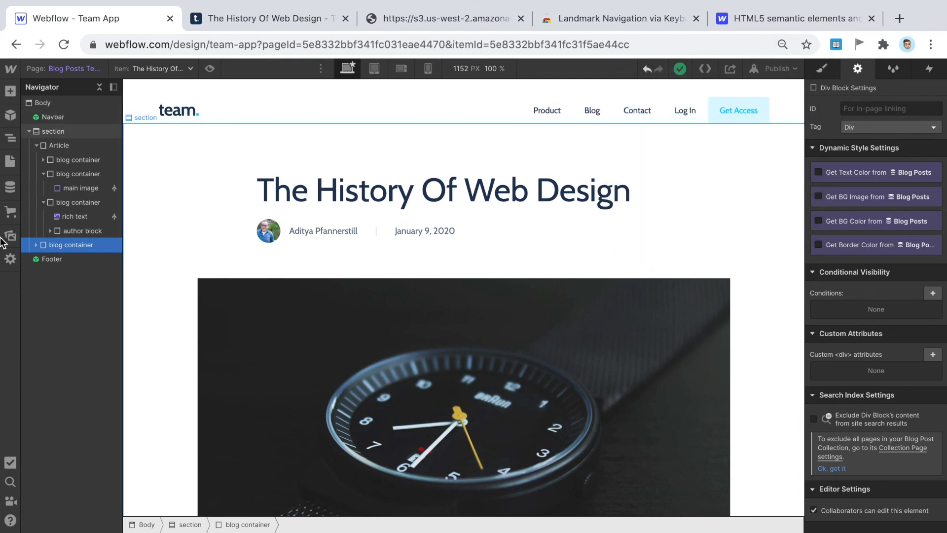
left_click(7, 162)
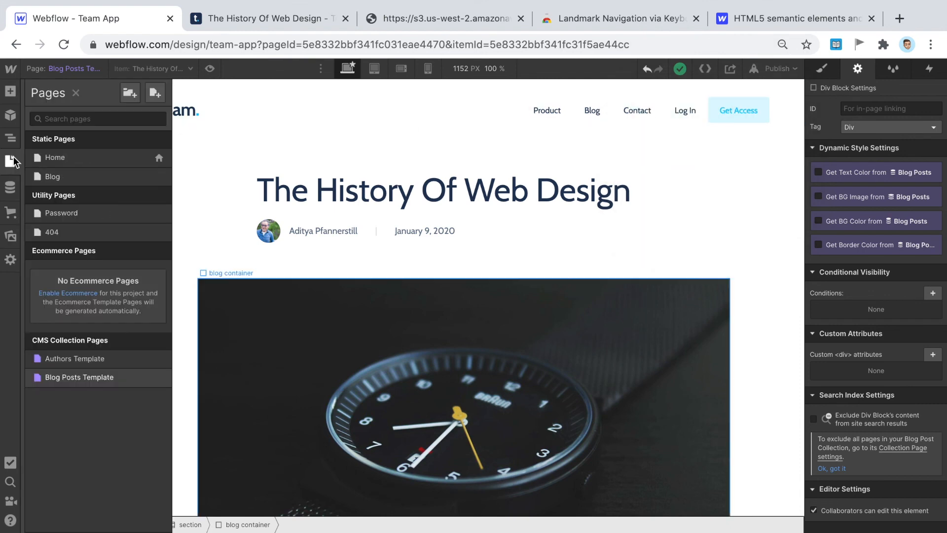
left_click(73, 176)
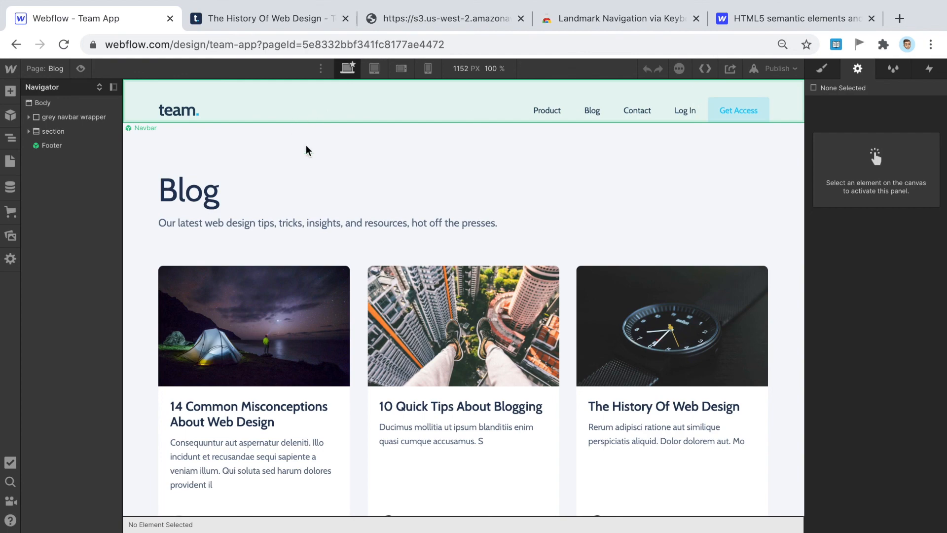
scroll(444, 217, "down", 1)
scroll(553, 336, "down", 20)
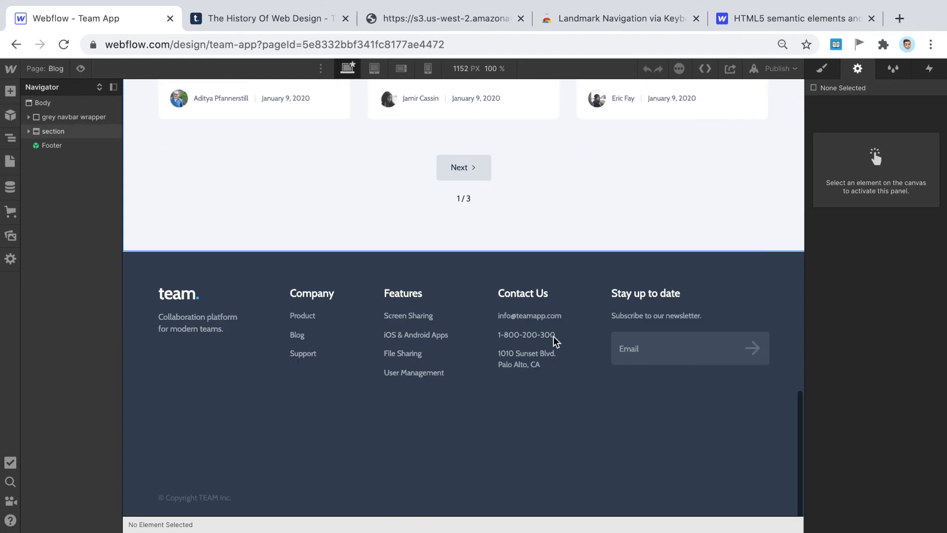
scroll(459, 351, "up", 12)
scroll(448, 350, "up", 10)
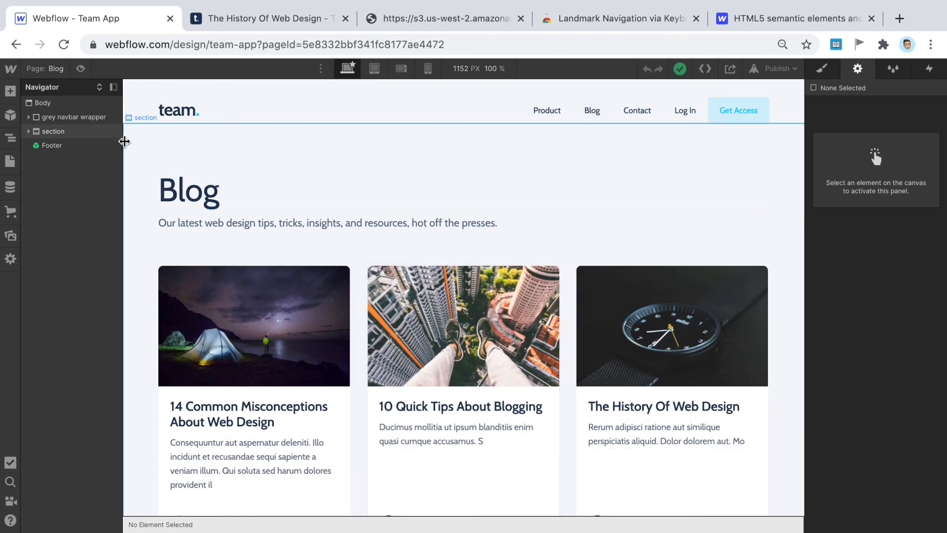
- Change the Blog page's content section tag from Div to Main
left_click(151, 152)
left_click(881, 124)
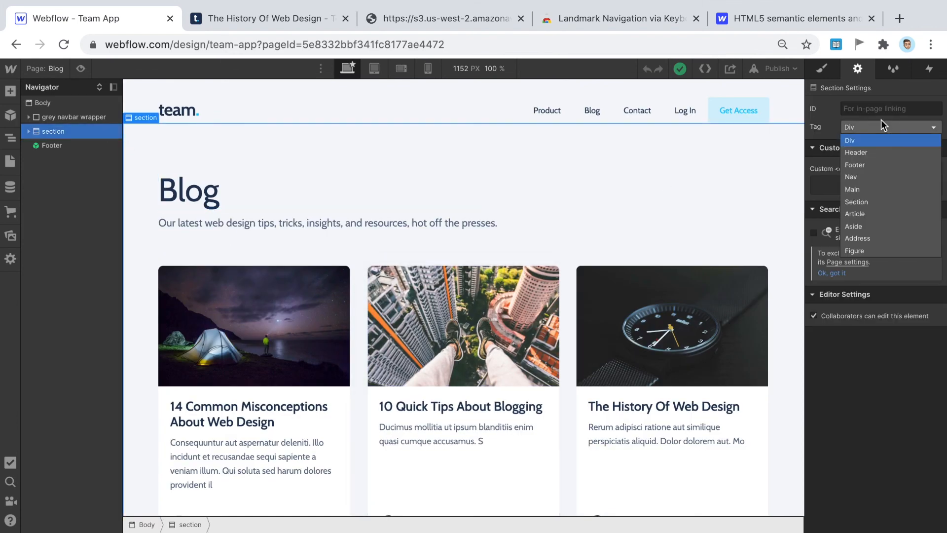
left_click(863, 189)
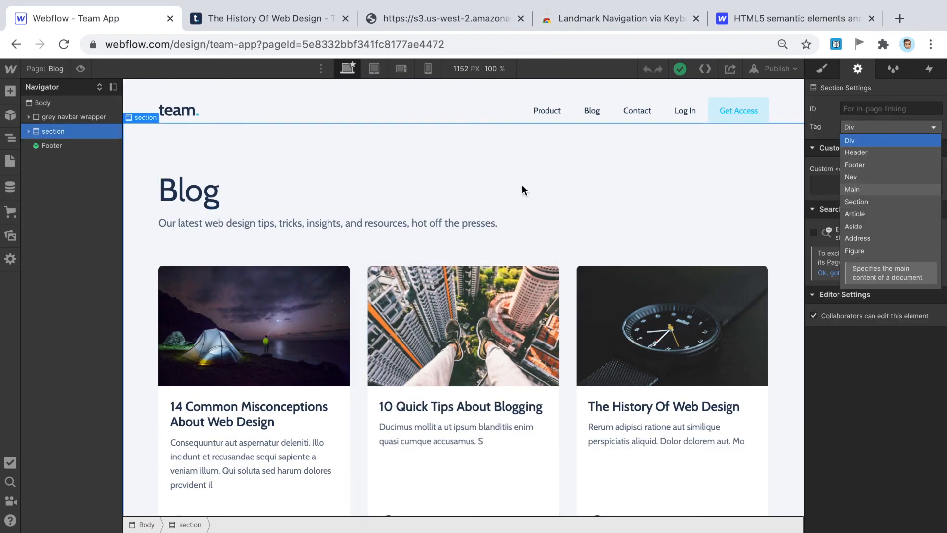
- Inspect the Blog Heading 1, intro paragraph and first card's H2 post title
left_click(477, 203)
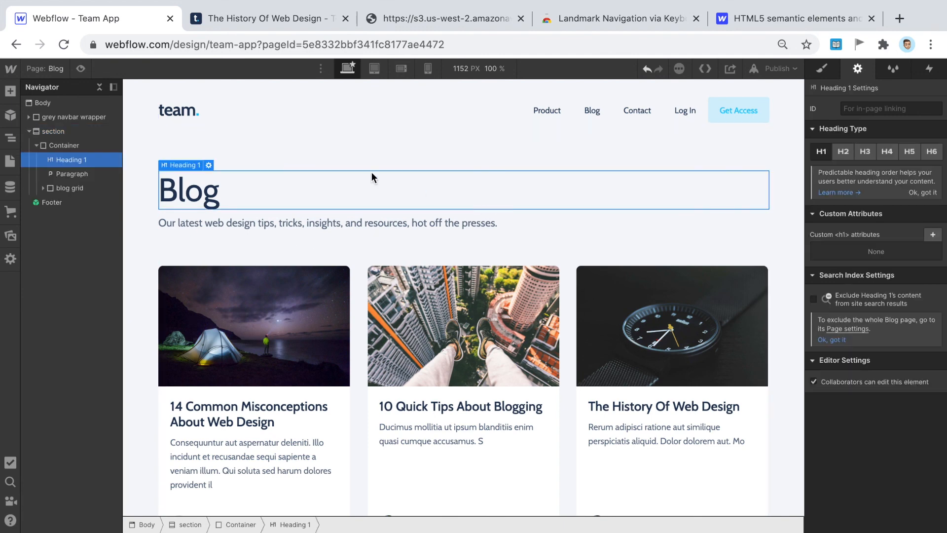
left_click(280, 225)
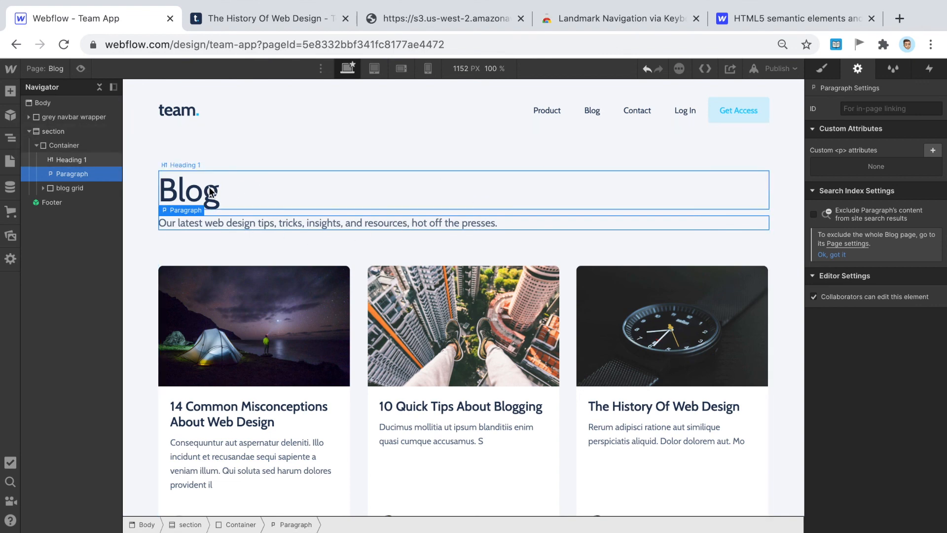
scroll(362, 226, "down", 2)
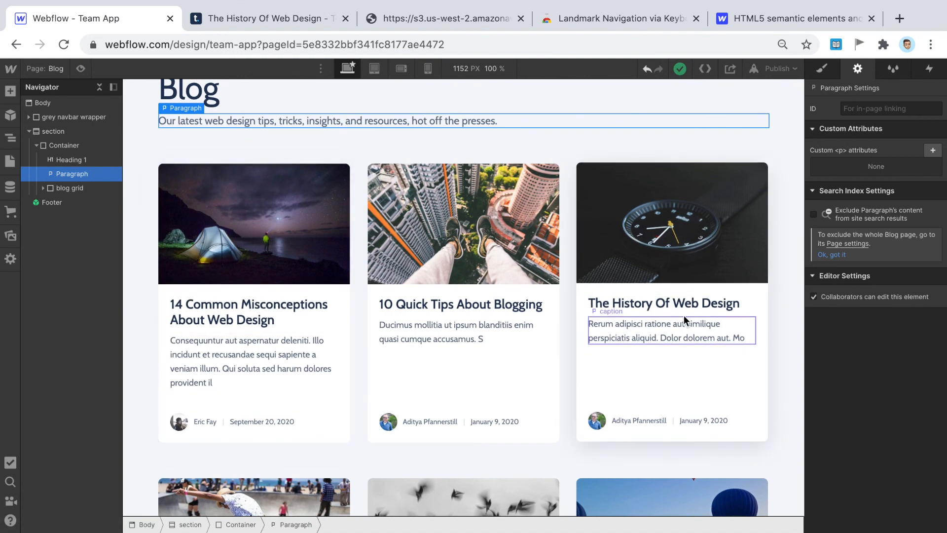
scroll(271, 326, "down", 4)
scroll(271, 325, "up", 3)
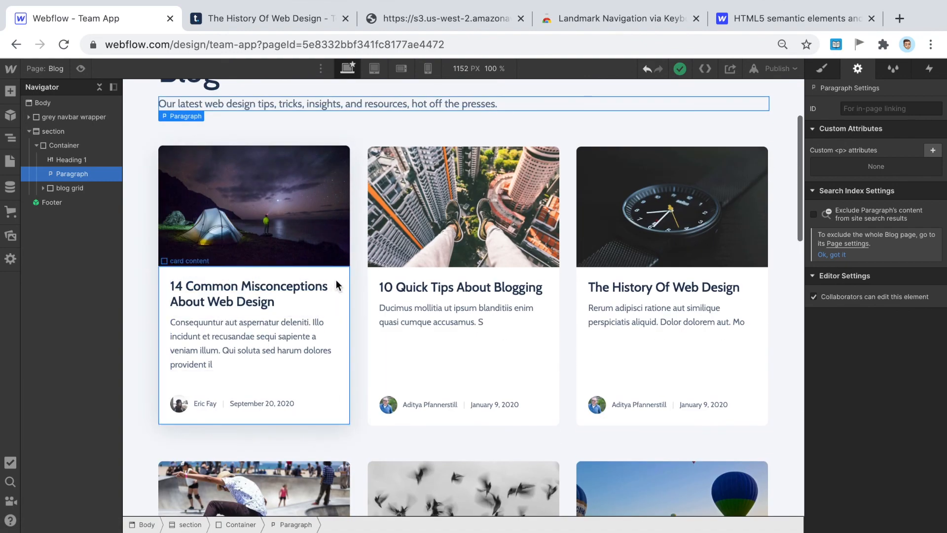
left_click(338, 285)
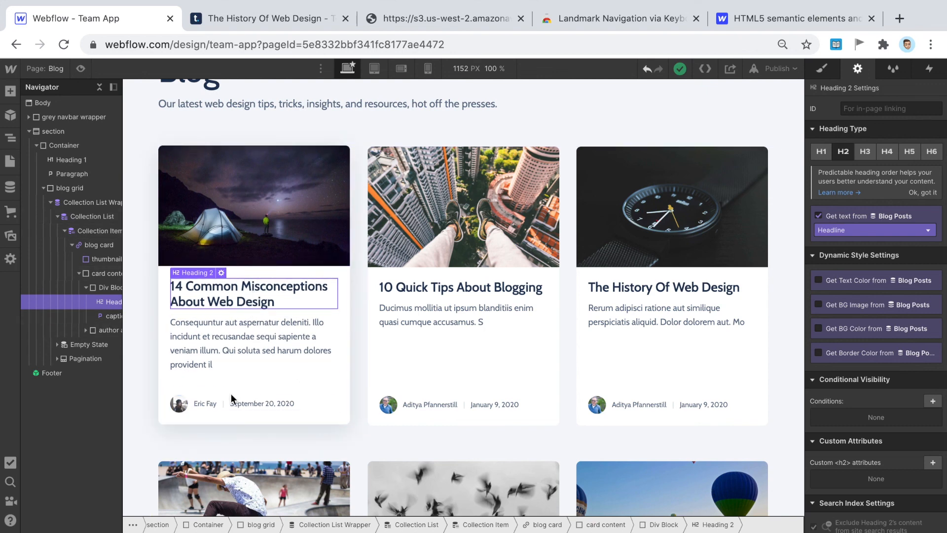
left_click(92, 245)
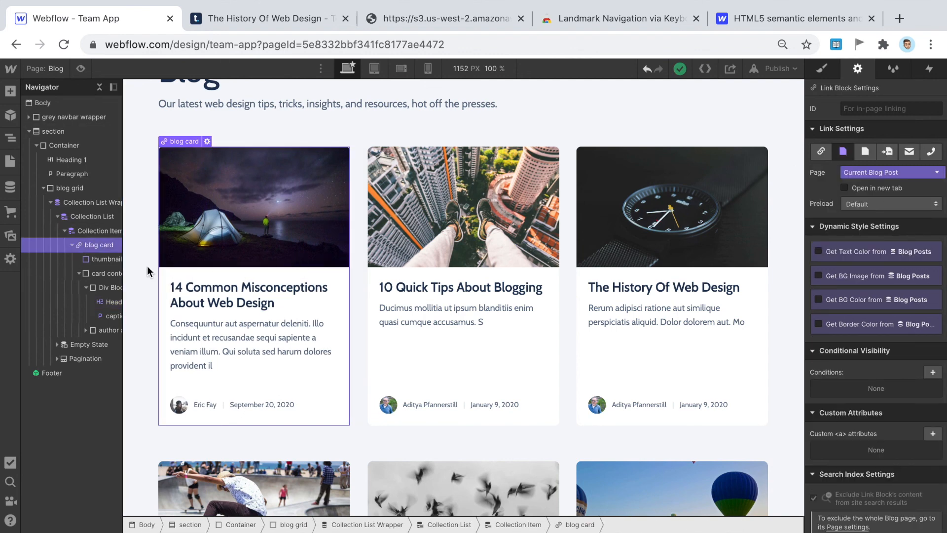
scroll(93, 277, "right", 1)
scroll(93, 277, "right", 2)
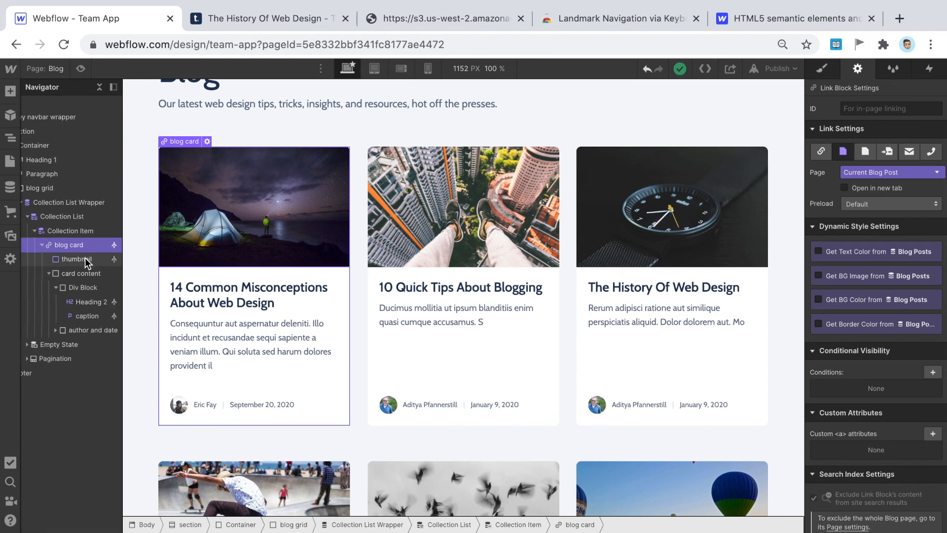
left_click(50, 272)
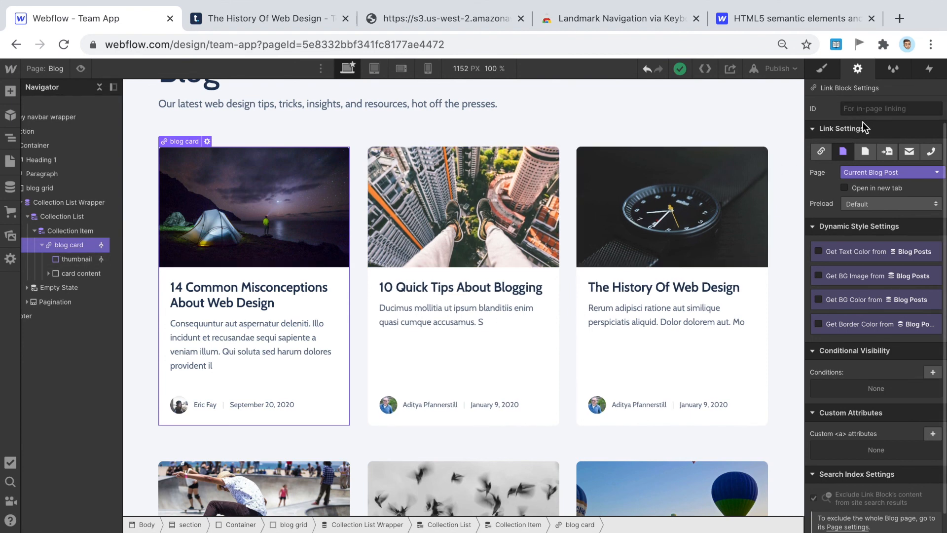
left_click(58, 230)
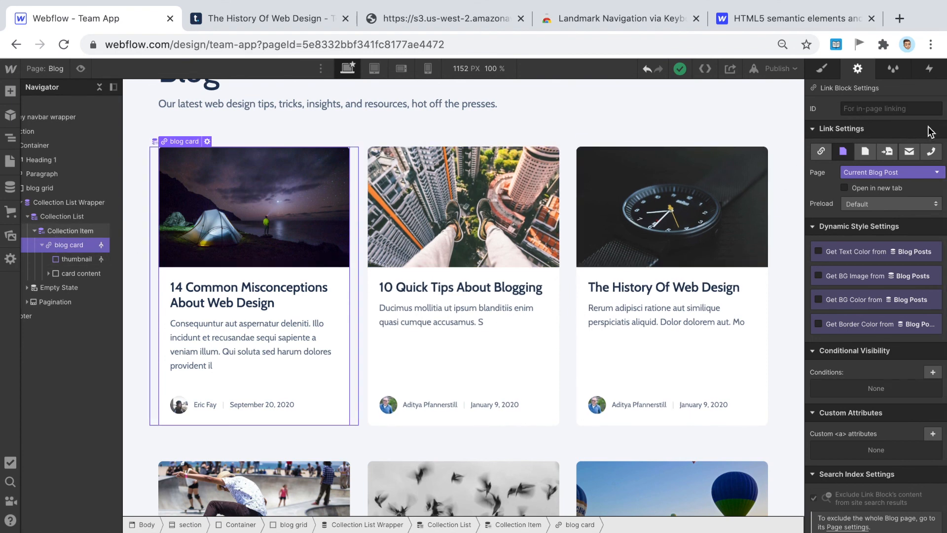
left_click(69, 246)
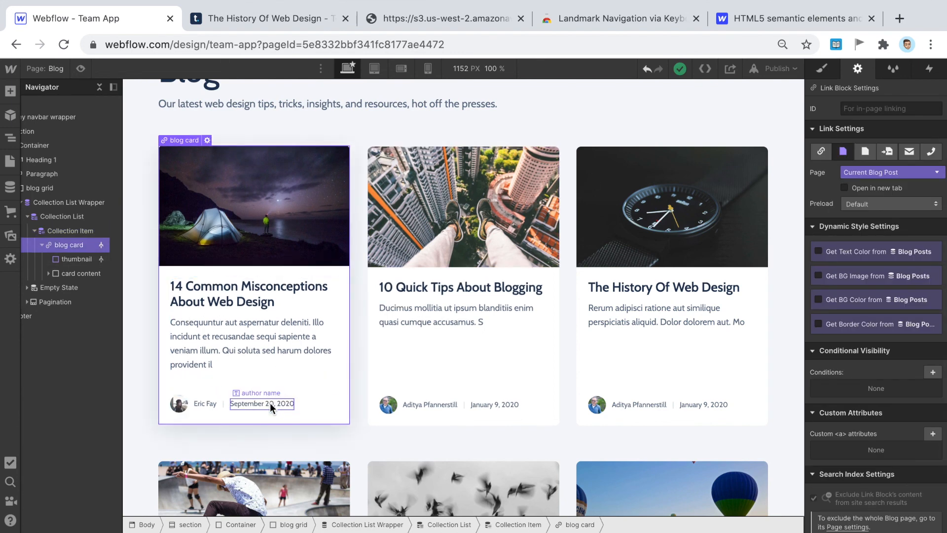
left_click(330, 407)
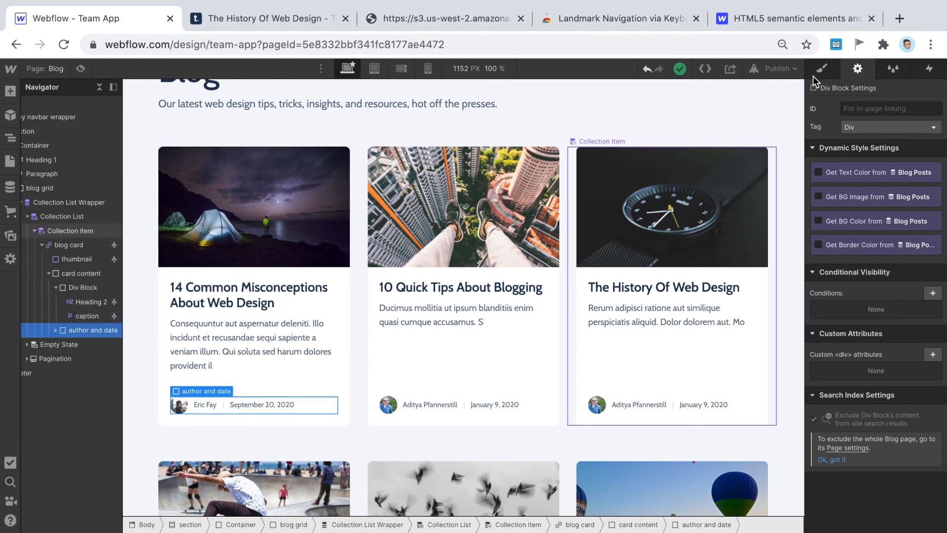
- Set the cards' author-and-date block tag to Footer, then select the first card's title heading
left_click(878, 127)
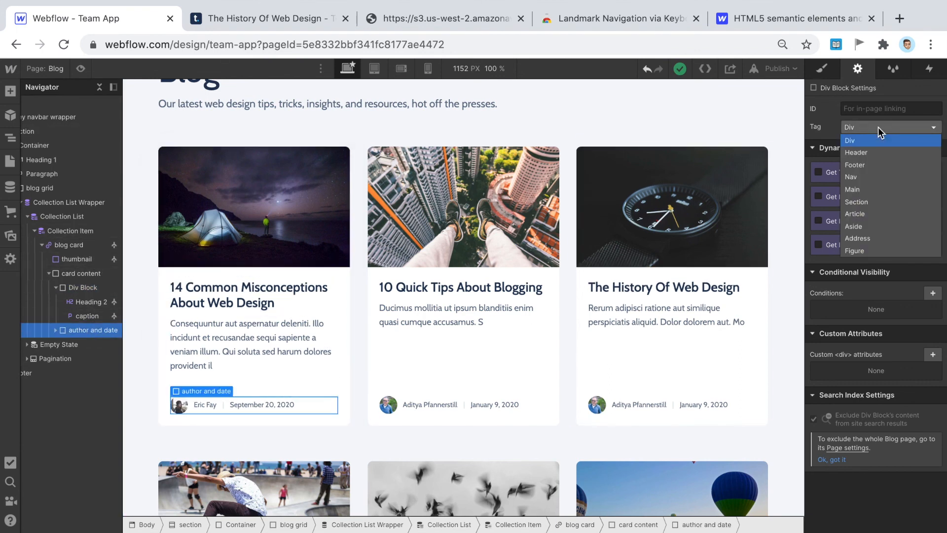
left_click(863, 165)
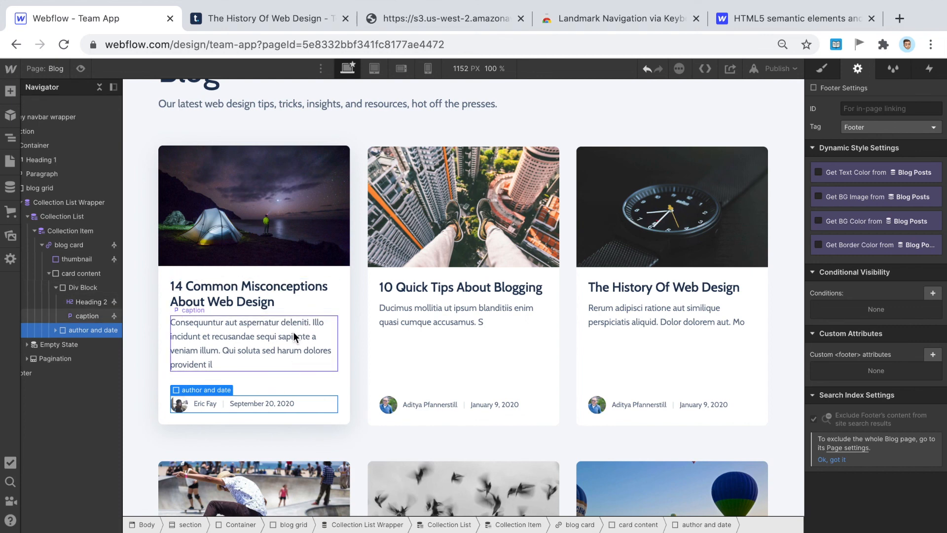
left_click(277, 296)
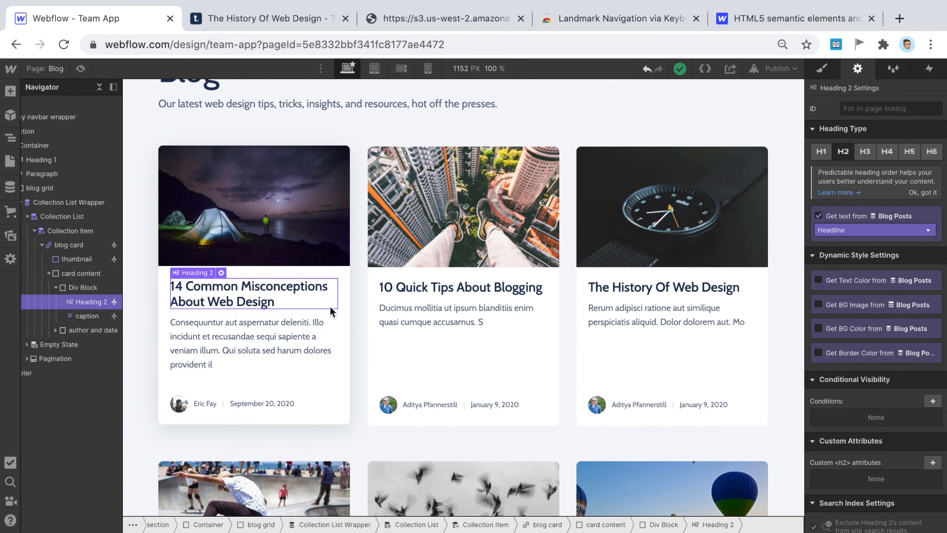
scroll(331, 311, "down", 1)
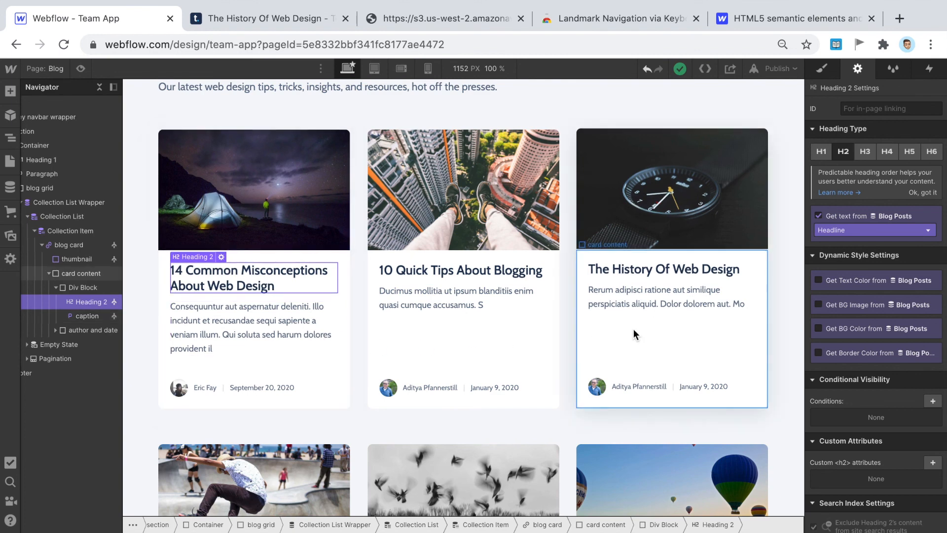
scroll(634, 328, "down", 4)
scroll(633, 329, "down", 15)
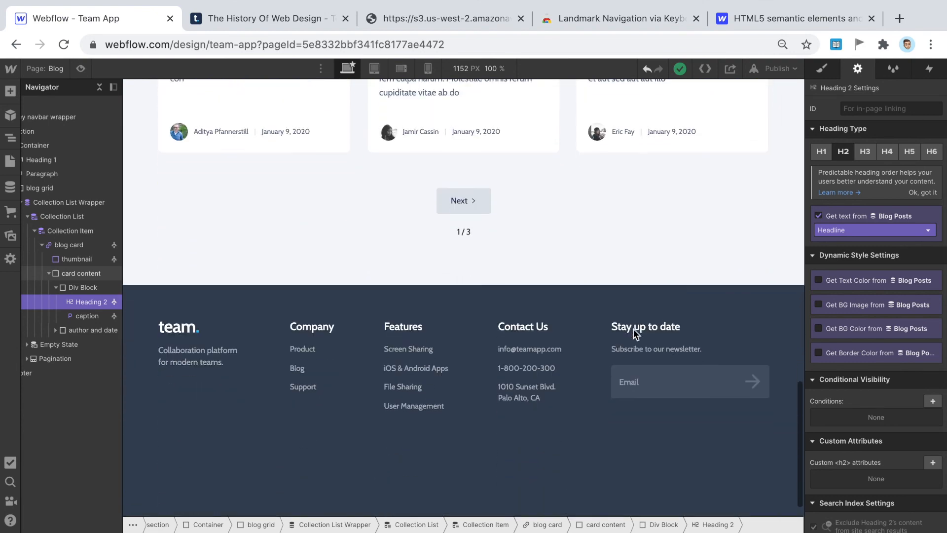